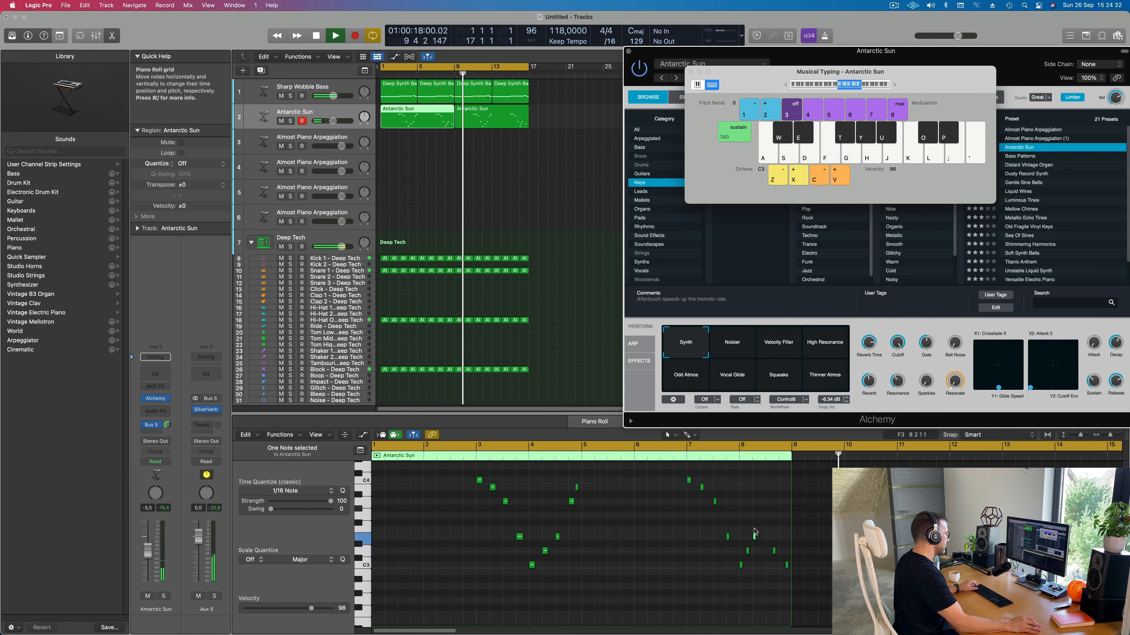
- Play the arrangement from the start and examine the notes of the first Antarctic Sun region in the Piano Roll
{"action": "scroll", "coordinate": [755, 532], "scroll_direction": "up", "scroll_amount": 5}
{"action": "key", "text": "space"}
{"action": "key", "text": "space"}
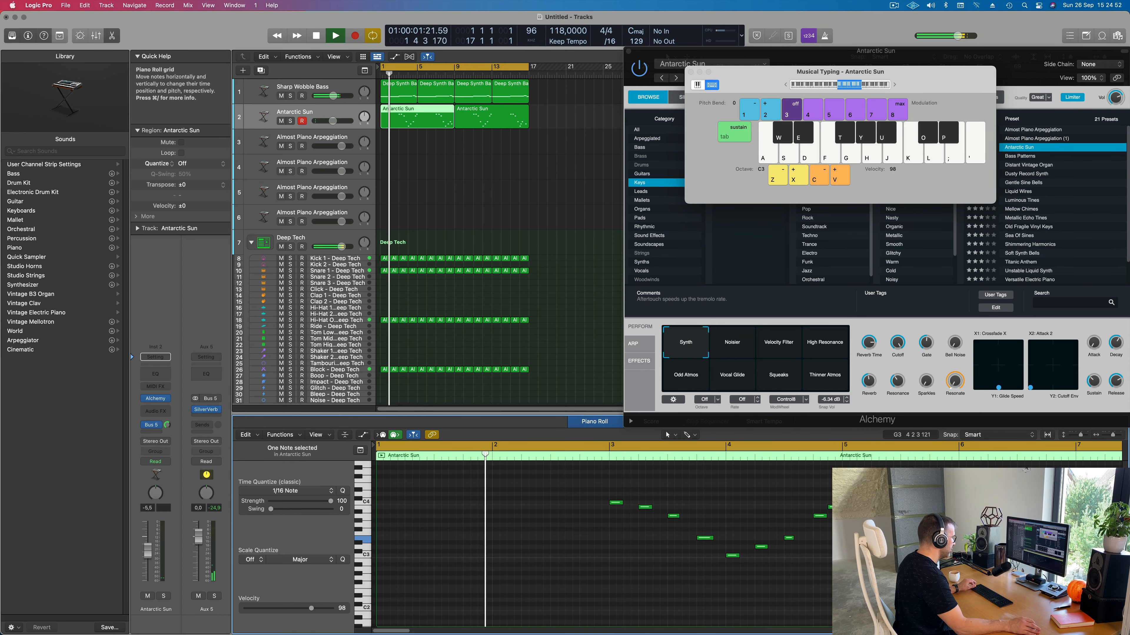
{"action": "scroll", "coordinate": [822, 527], "scroll_direction": "down", "scroll_amount": 8}
{"action": "scroll", "coordinate": [822, 527], "scroll_direction": "down", "scroll_amount": 4}
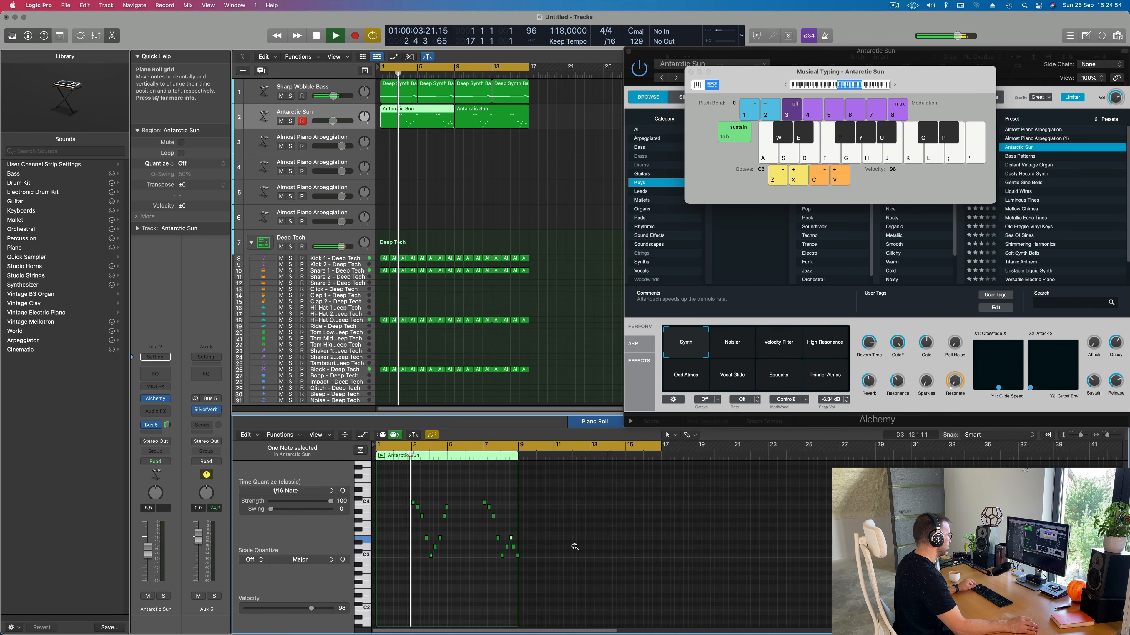
{"action": "scroll", "coordinate": [513, 560], "scroll_direction": "left", "scroll_amount": 3}
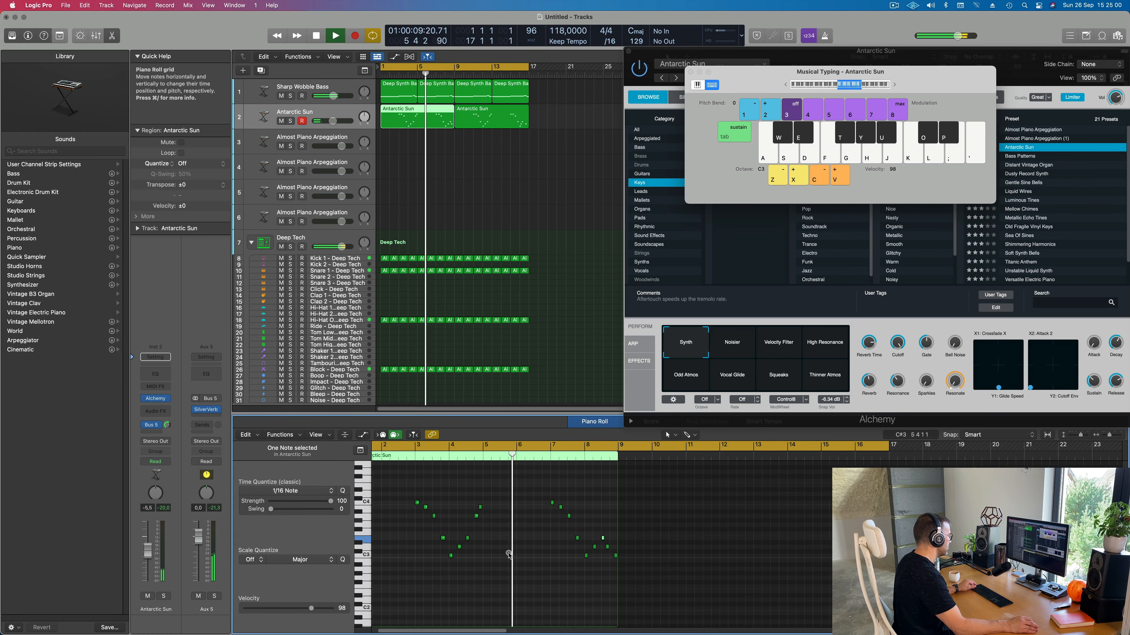
{"action": "scroll", "coordinate": [507, 556], "scroll_direction": "up", "scroll_amount": 2}
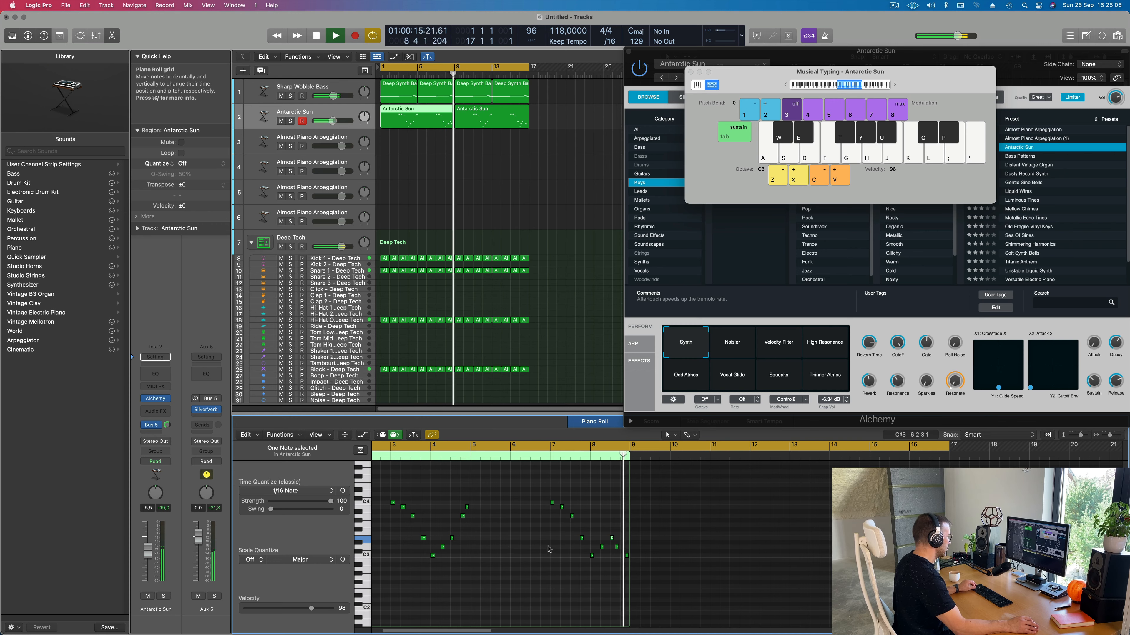
{"action": "left_click", "coordinate": [615, 556], "text": "ctrl+alt"}
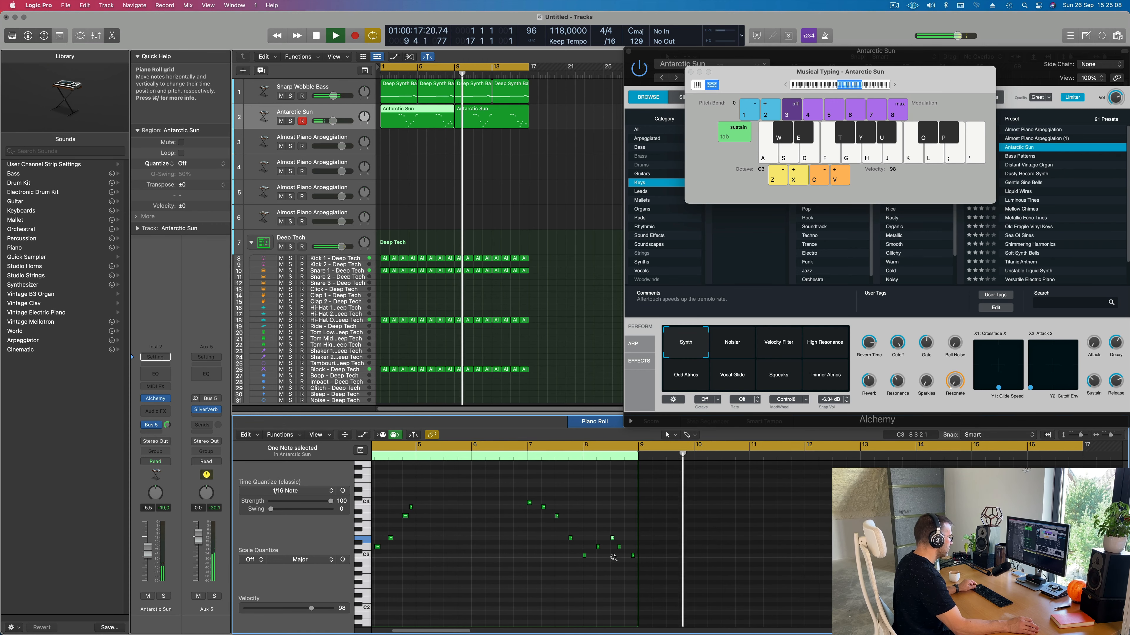
{"action": "scroll", "coordinate": [618, 558], "scroll_direction": "up", "scroll_amount": 2}
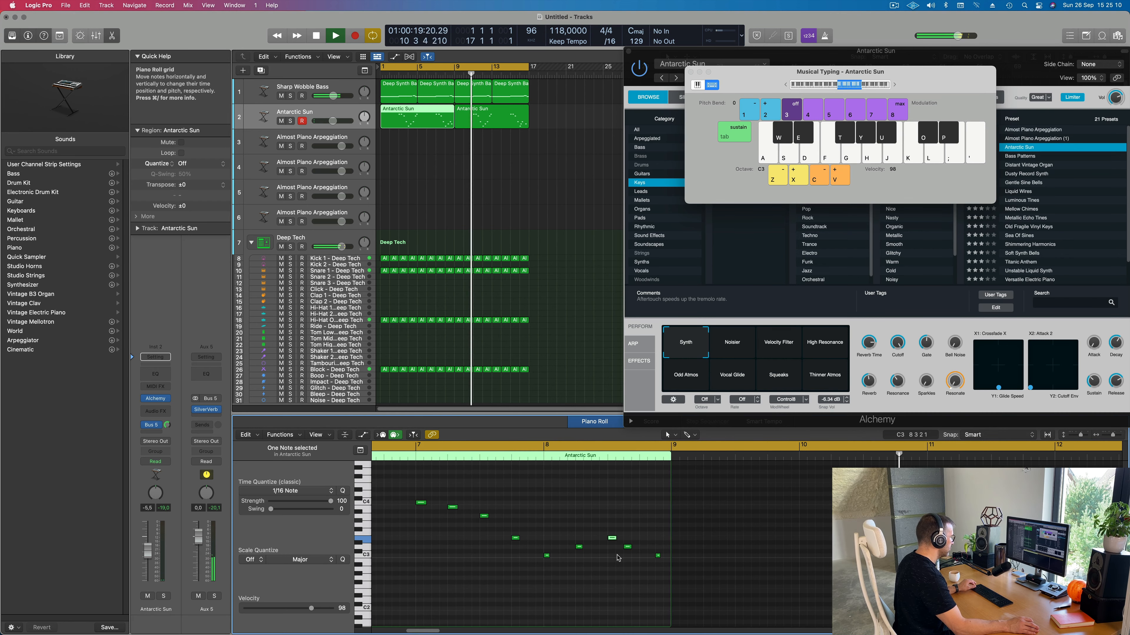
{"action": "scroll", "coordinate": [619, 557], "scroll_direction": "left", "scroll_amount": 7}
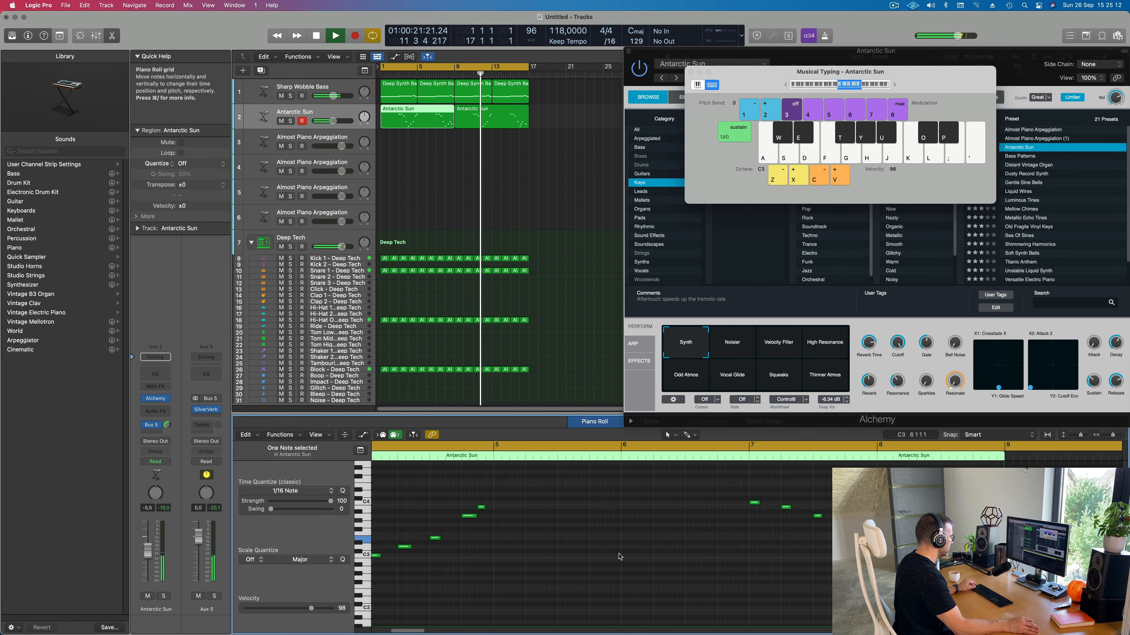
{"action": "scroll", "coordinate": [619, 559], "scroll_direction": "down", "scroll_amount": 5}
{"action": "key", "text": "space"}
{"action": "key", "text": "space"}
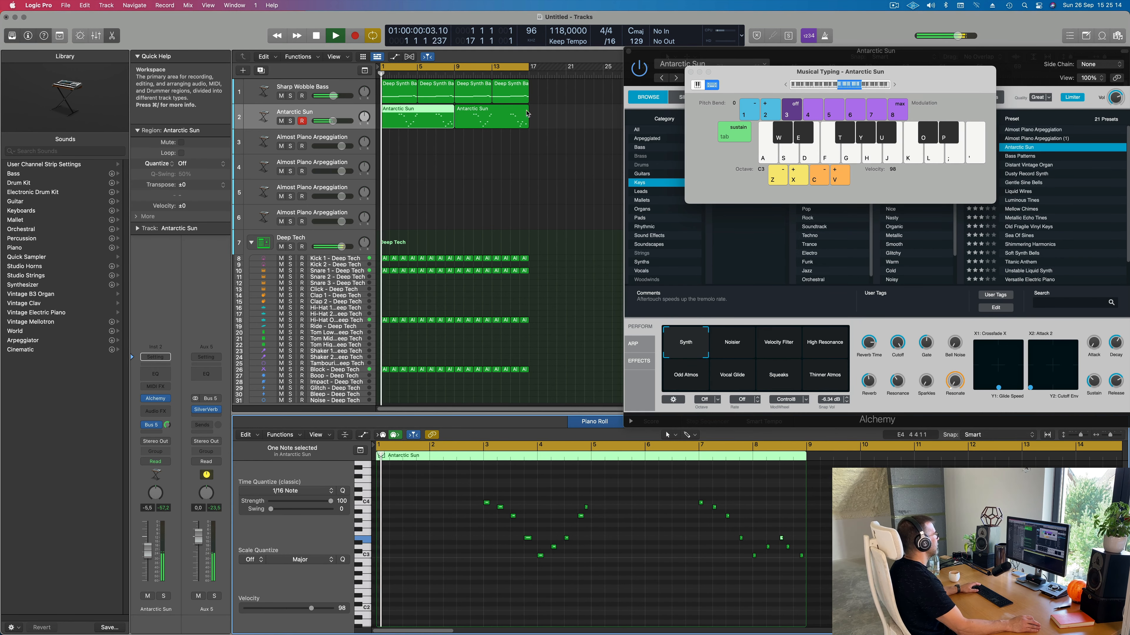
- Replace the second Antarctic Sun region with a repeat of the first one, and set the track's volume to -5.3 dB
{"action": "left_click", "coordinate": [496, 121]}
{"action": "key", "text": "Delete"}
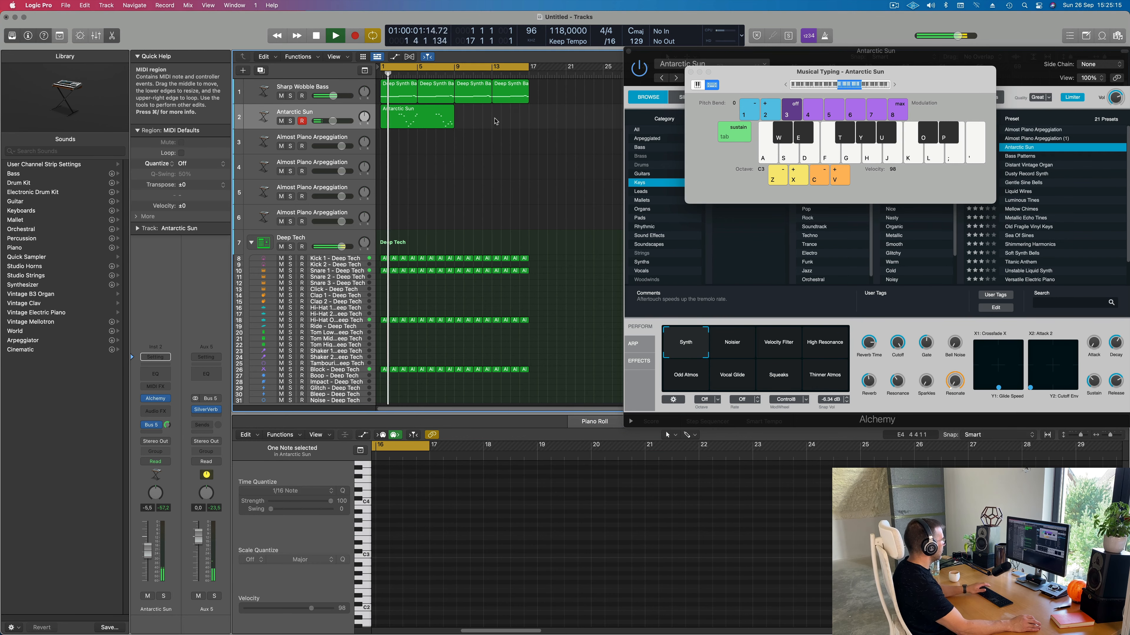
{"action": "left_click", "coordinate": [420, 112]}
{"action": "key", "text": "super+r"}
{"action": "left_click", "coordinate": [349, 111]}
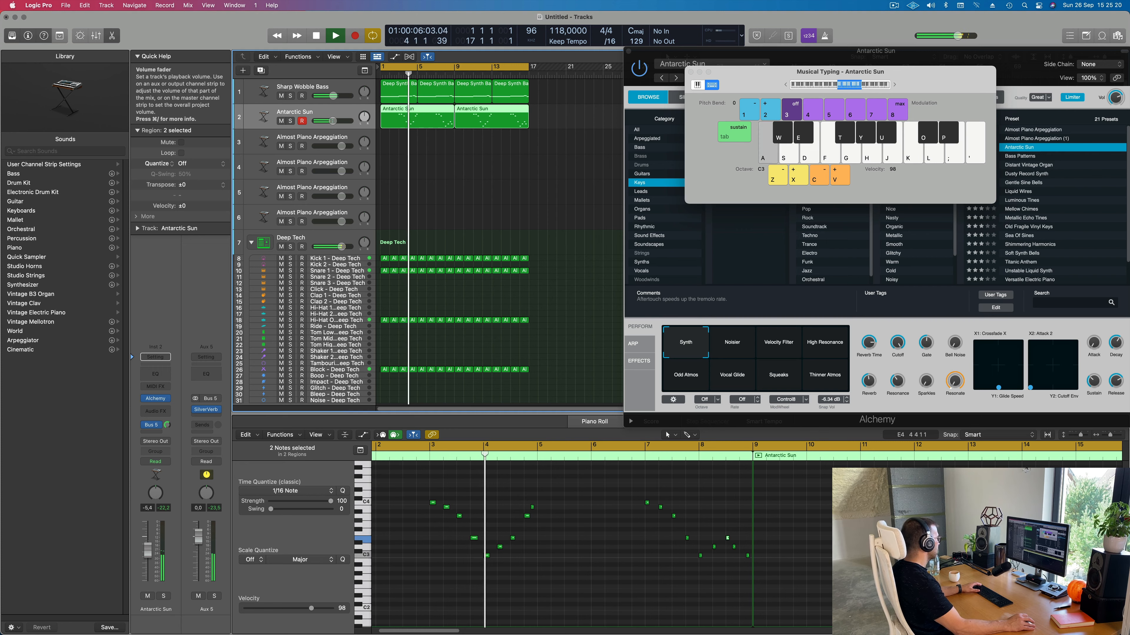
{"action": "left_click", "coordinate": [504, 197]}
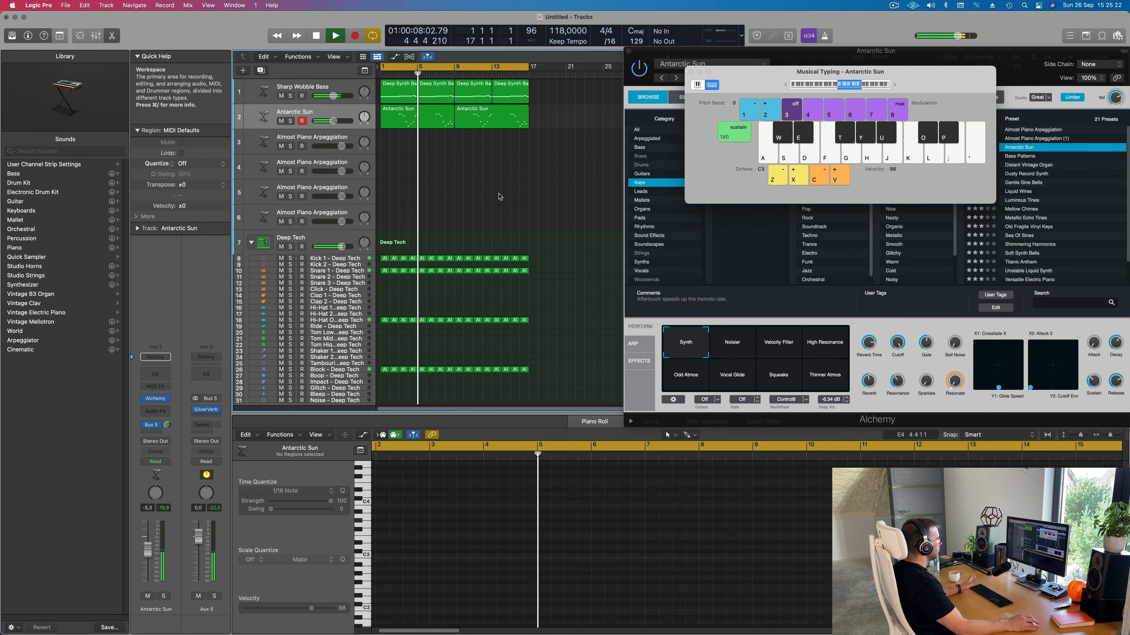
- Copy the first Deep Synth Bass region onto track 3, Almost Piano Arpeggiation, and transpose all the copy's notes up one octave
{"action": "key", "text": "Return"}
{"action": "left_click", "coordinate": [402, 97]}
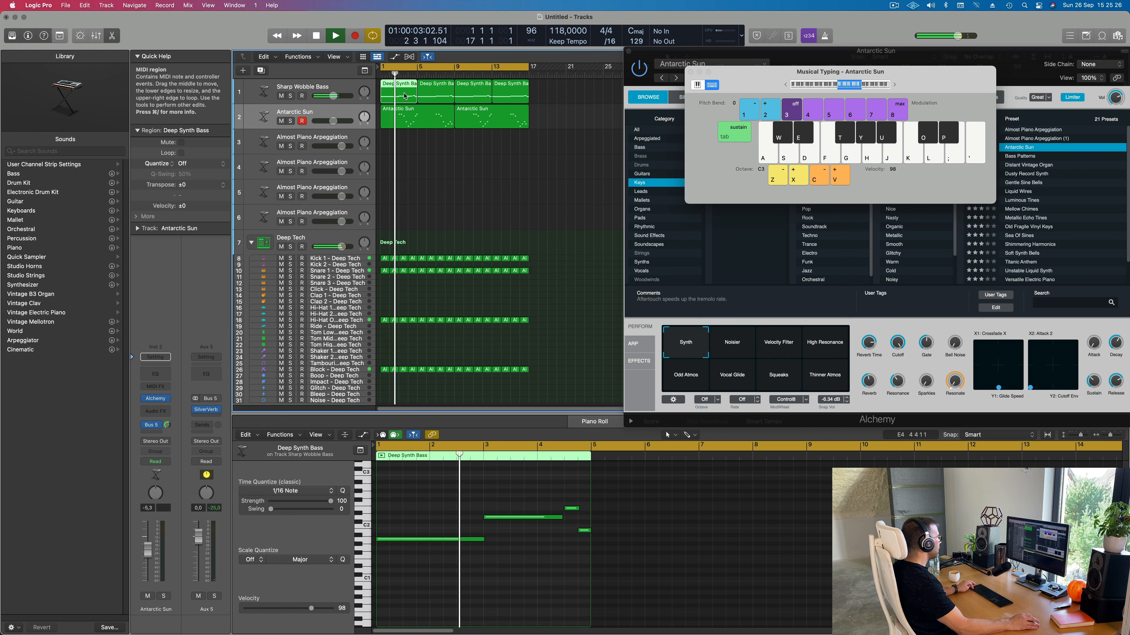
{"action": "left_click_drag", "start_coordinate": [405, 95], "coordinate": [400, 154]}
{"action": "left_click_drag", "start_coordinate": [409, 481], "coordinate": [587, 578]}
{"action": "key", "text": "space"}
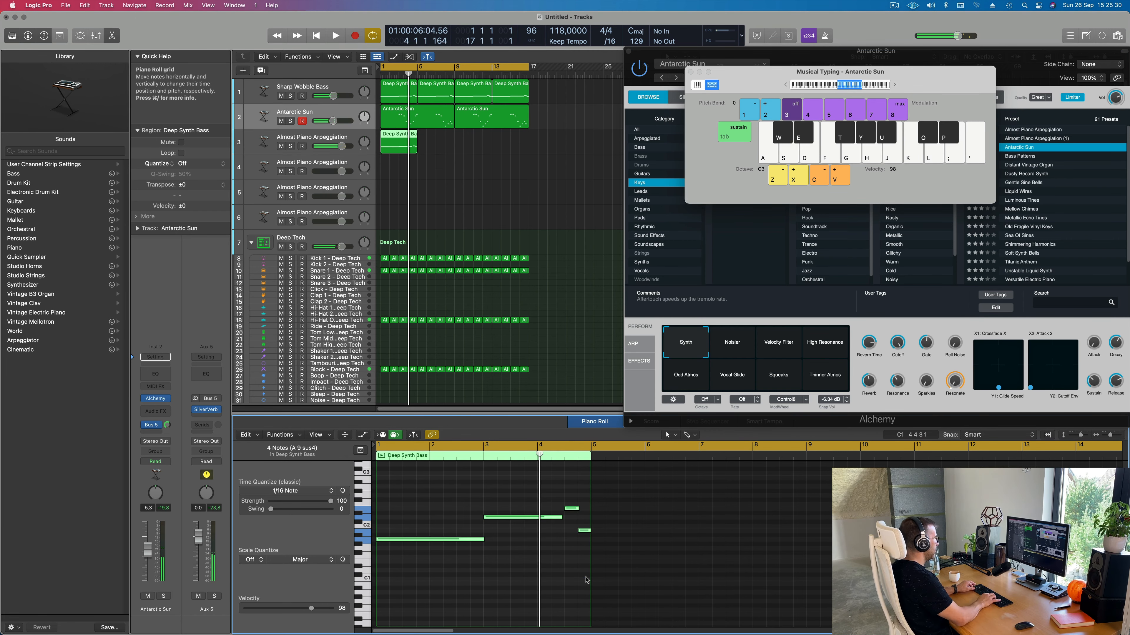
{"action": "key", "text": "alt+shift+Up"}
{"action": "key", "text": "space"}
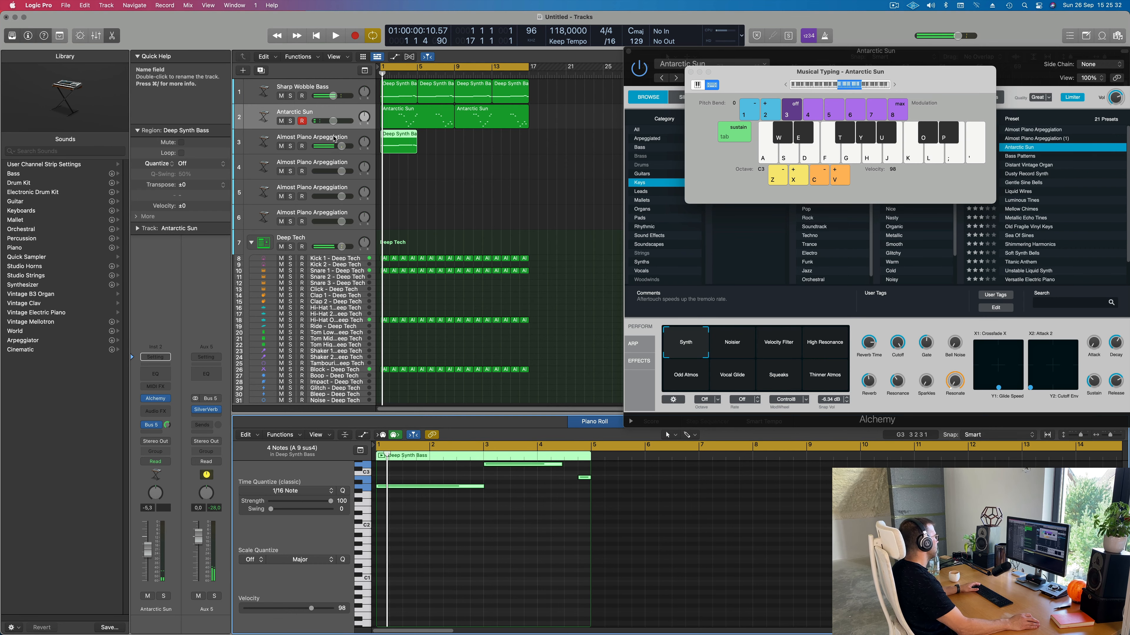
- Open the Alchemy instrument of track 3 and load the Cloud Diving preset from the Pads category
{"action": "left_click", "coordinate": [335, 139]}
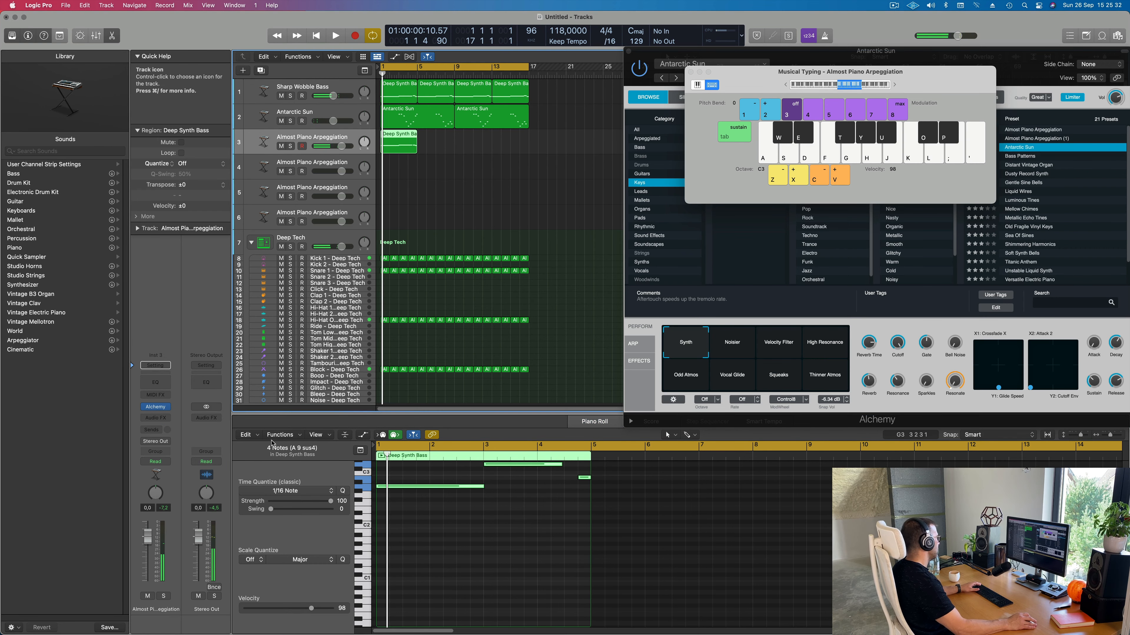
{"action": "left_click", "coordinate": [157, 408]}
{"action": "left_click_drag", "start_coordinate": [662, 150], "coordinate": [705, 192]}
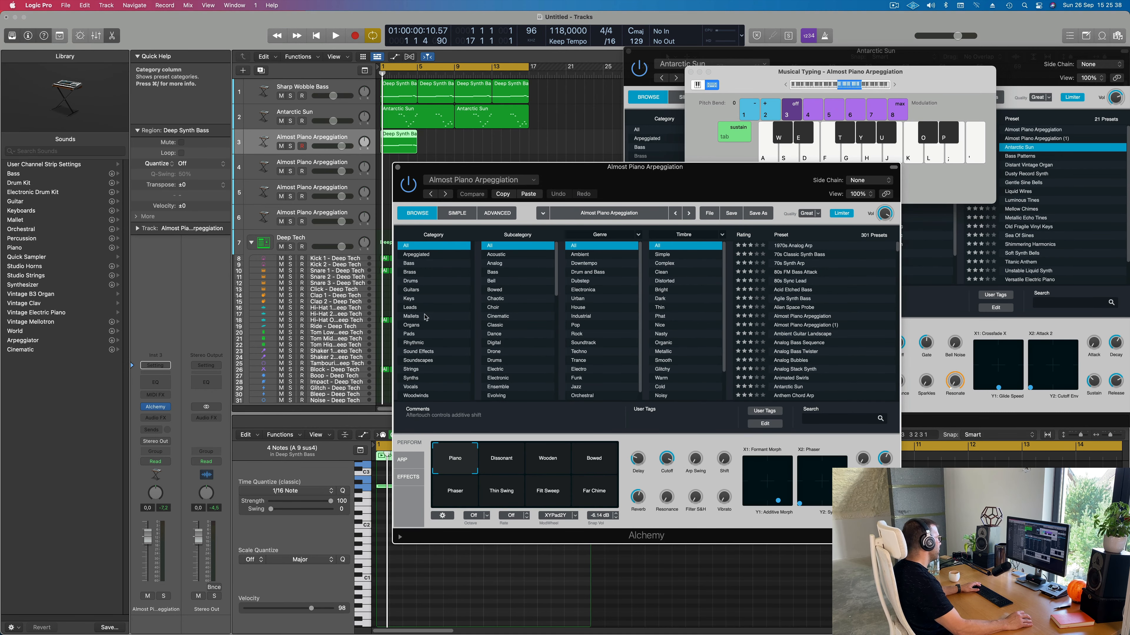
{"action": "left_click", "coordinate": [414, 335]}
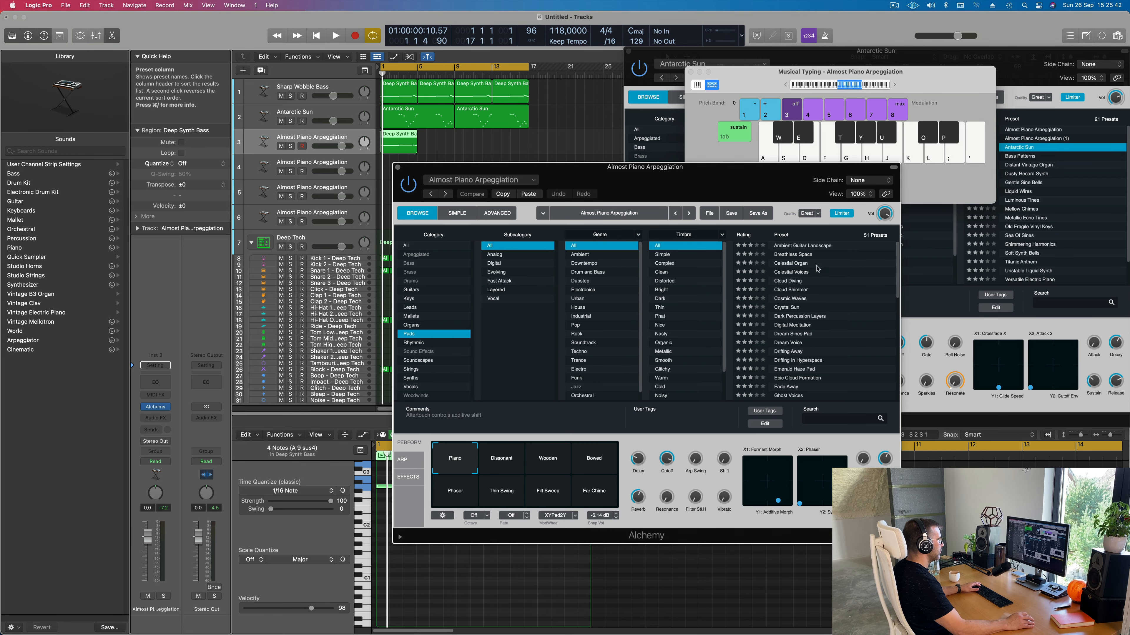
{"action": "left_click", "coordinate": [796, 273]}
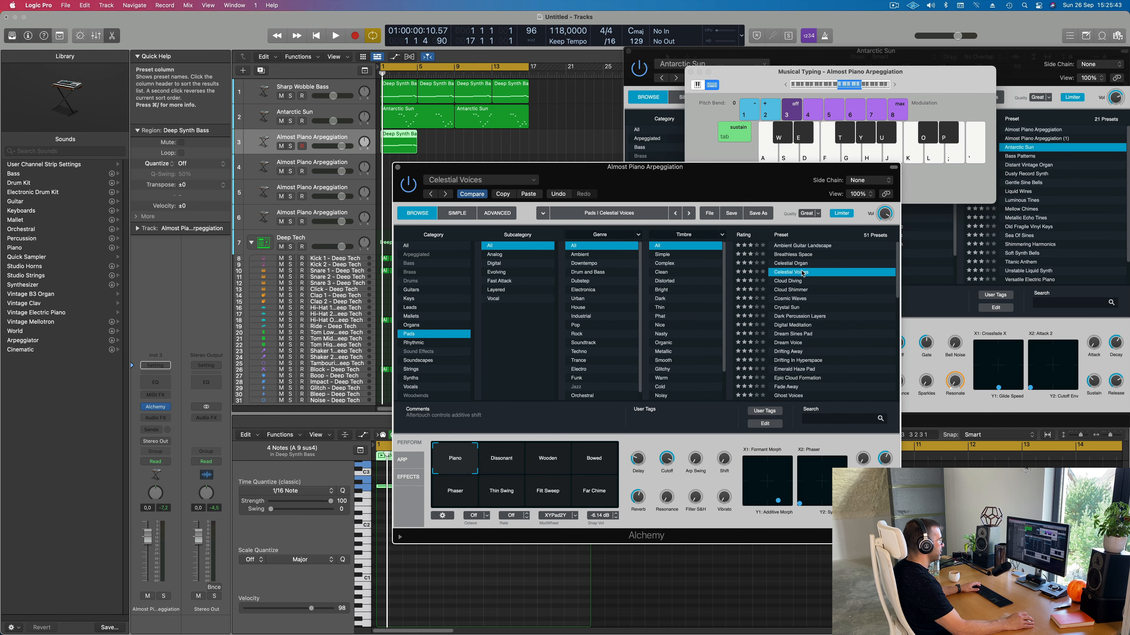
{"action": "left_click", "coordinate": [791, 284]}
{"action": "left_click_drag", "start_coordinate": [620, 194], "coordinate": [750, 177]}
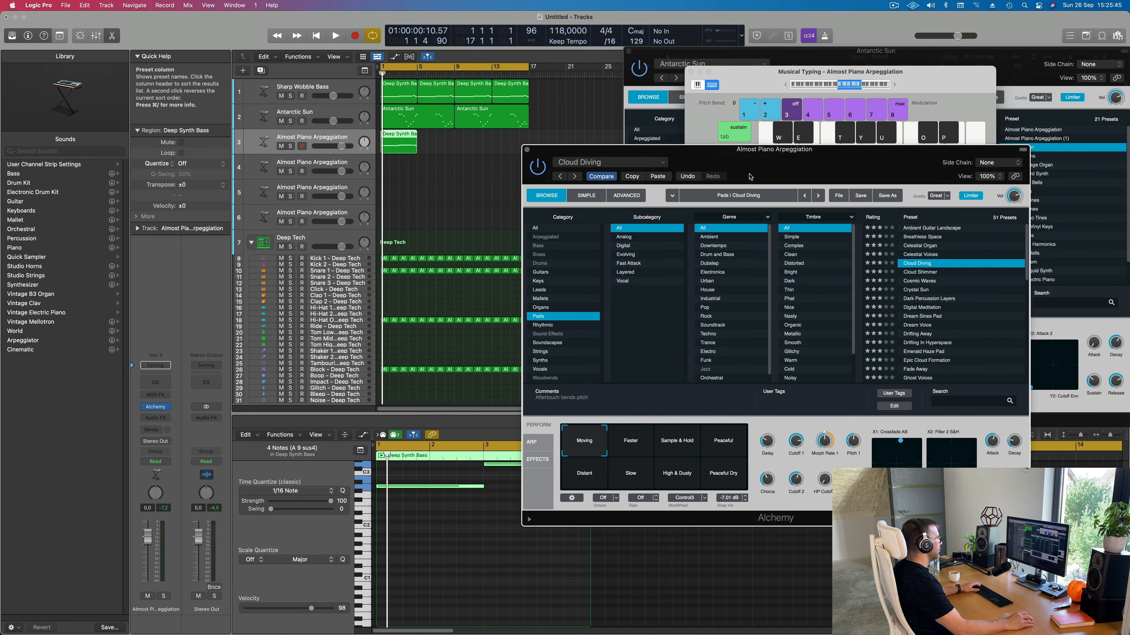
- Repeat the Deep Synth Bass region on track 3 three times to fill the track up to bar 17
{"action": "left_click", "coordinate": [385, 148]}
{"action": "key", "text": "super+r"}
{"action": "key", "text": "super+r"}
{"action": "key", "text": "super+r"}
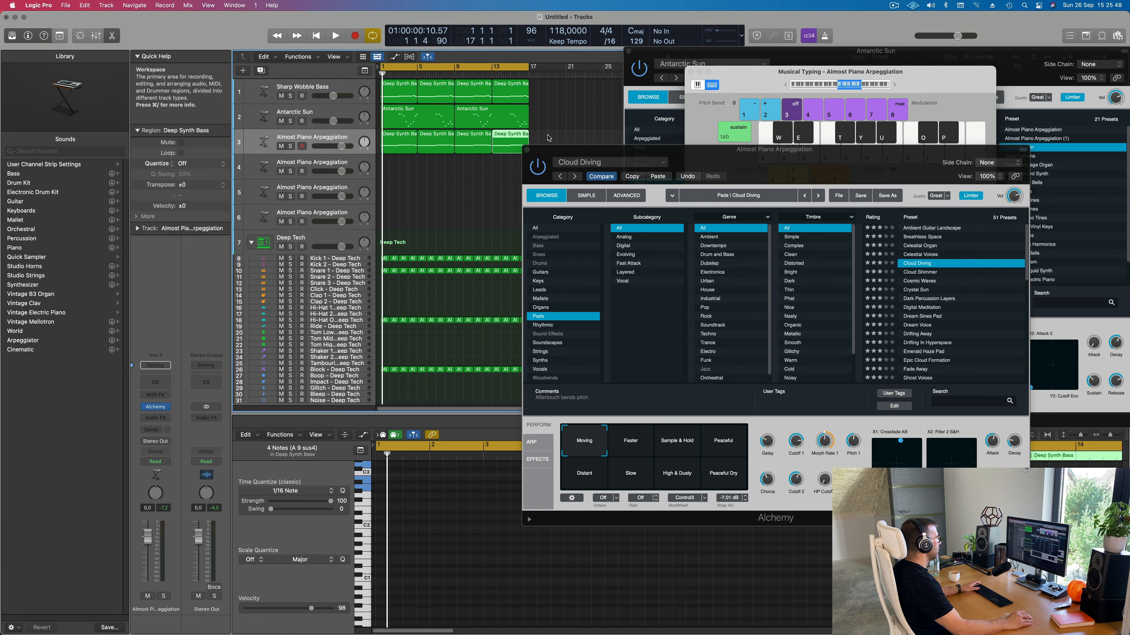
- Play the arrangement and lower the volume of track 3 to -14.6 dB
{"action": "left_click_drag", "start_coordinate": [616, 151], "coordinate": [583, 139]}
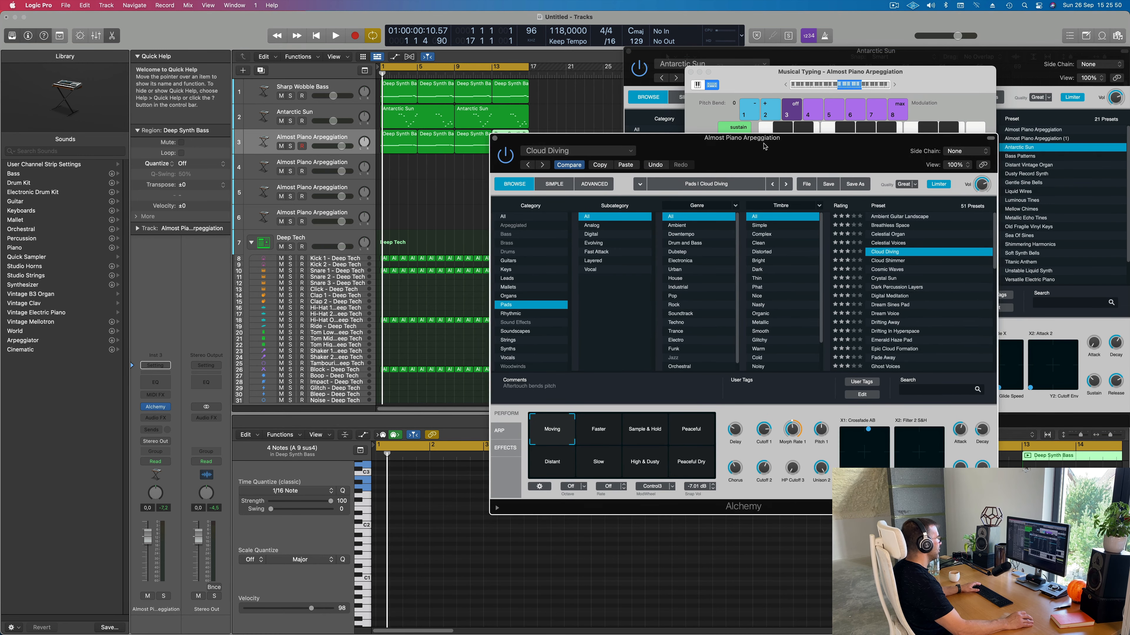
{"action": "key", "text": "space"}
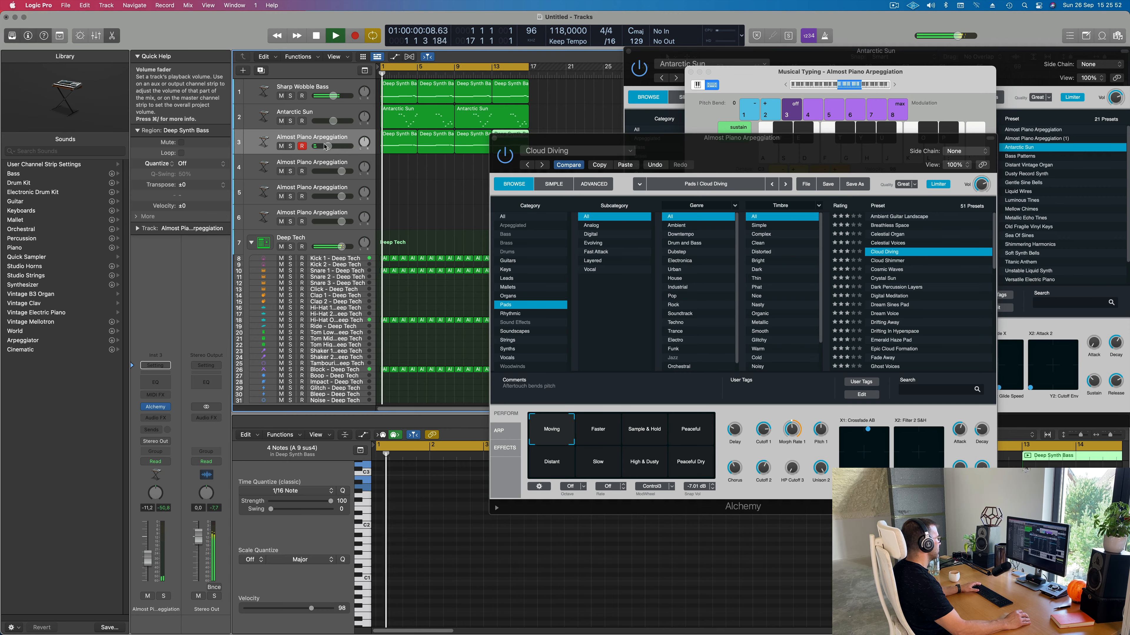
{"action": "left_click_drag", "start_coordinate": [328, 147], "coordinate": [322, 147]}
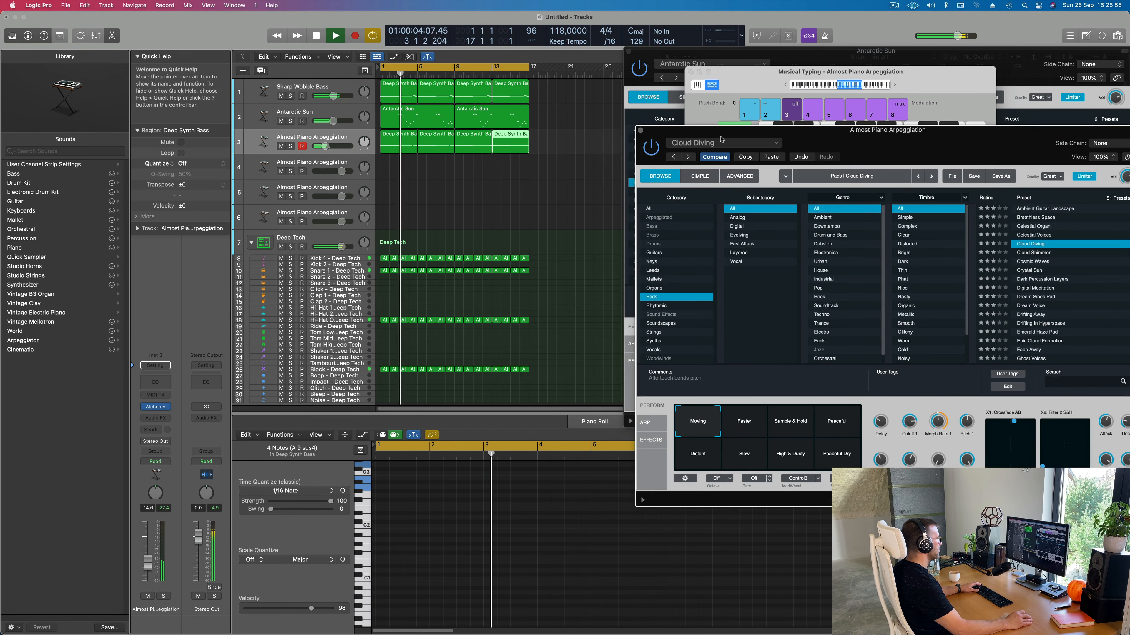
- Duplicate all the notes of the four Deep Synth Bass regions on track 3 one octave higher
{"action": "left_click_drag", "start_coordinate": [628, 139], "coordinate": [774, 131]}
{"action": "left_click", "coordinate": [400, 136]}
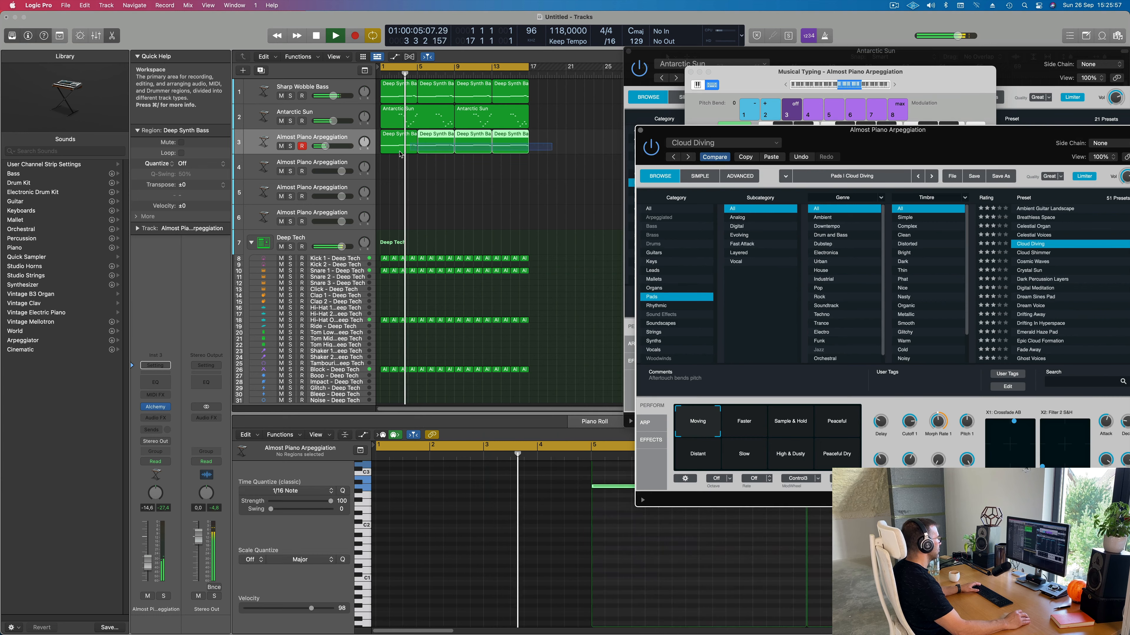
{"action": "double_click", "coordinate": [400, 136]}
{"action": "double_click", "coordinate": [400, 136]}
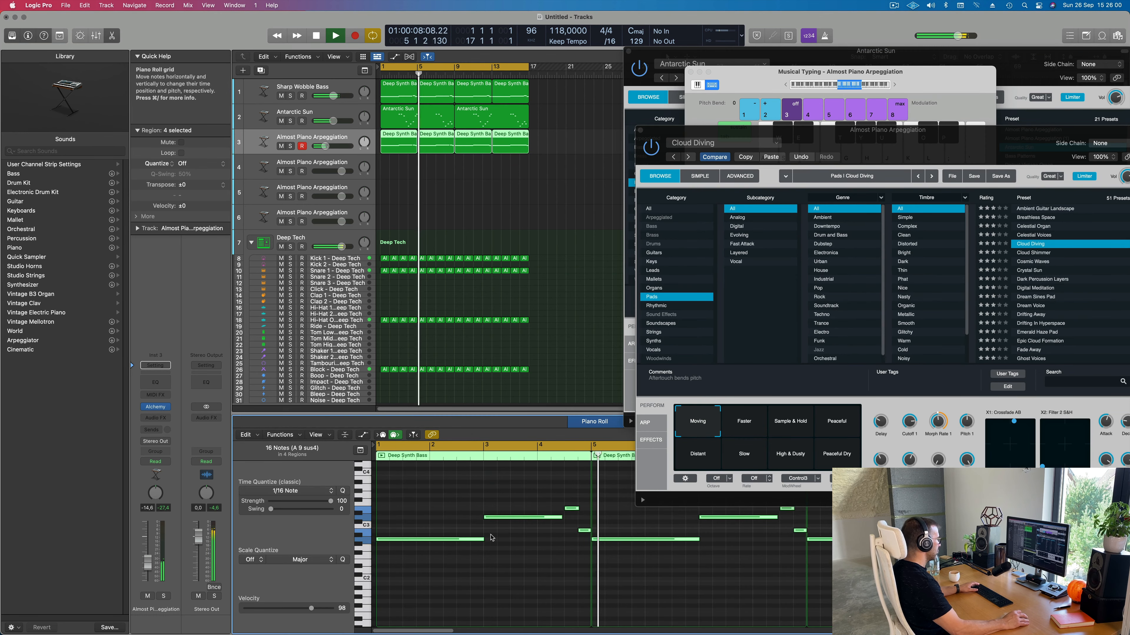
{"action": "left_click", "coordinate": [459, 549]}
{"action": "key", "text": "super+a"}
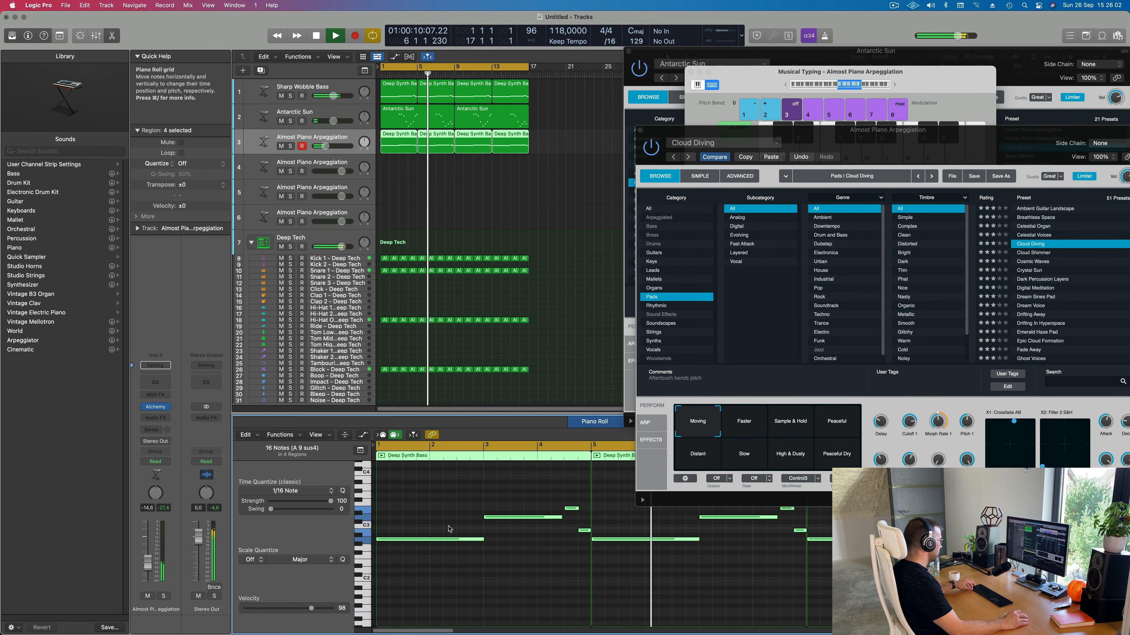
{"action": "scroll", "coordinate": [446, 540], "scroll_direction": "up", "scroll_amount": 3}
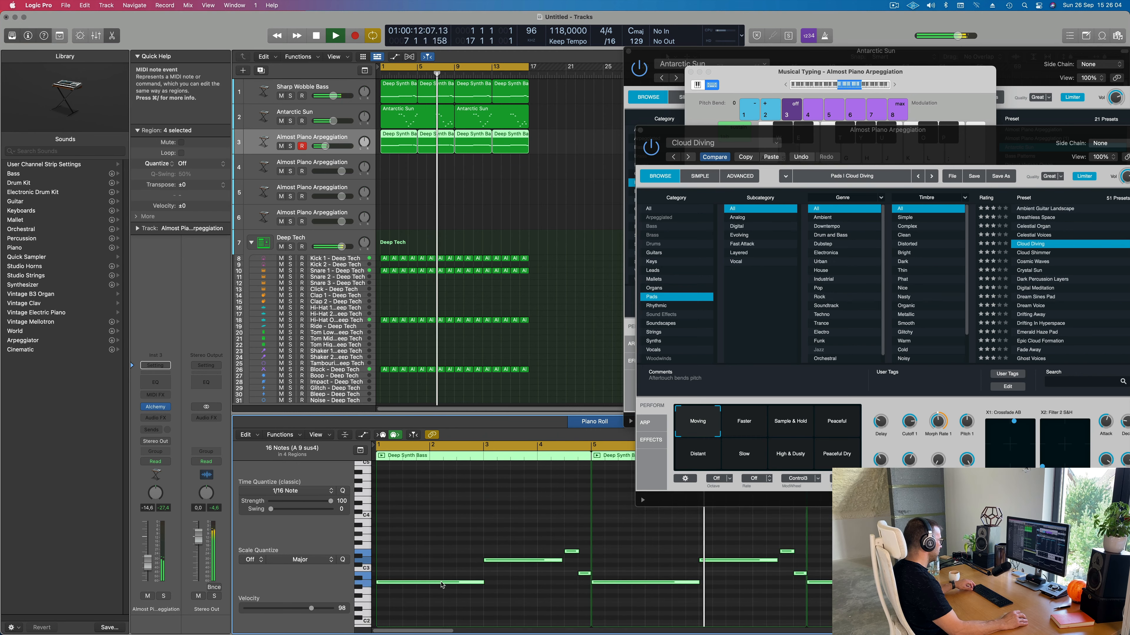
{"action": "left_click_drag", "start_coordinate": [441, 582], "coordinate": [441, 533]}
- Audition the pad presets Cosmic Waves, Crystal Sun, Digital Meditation, Dream Sines Pad and Glistening Dust on track 3 during playback
{"action": "left_click_drag", "start_coordinate": [898, 142], "coordinate": [760, 157]}
{"action": "left_click", "coordinate": [791, 291]}
{"action": "key", "text": "space"}
{"action": "left_click", "coordinate": [856, 279]}
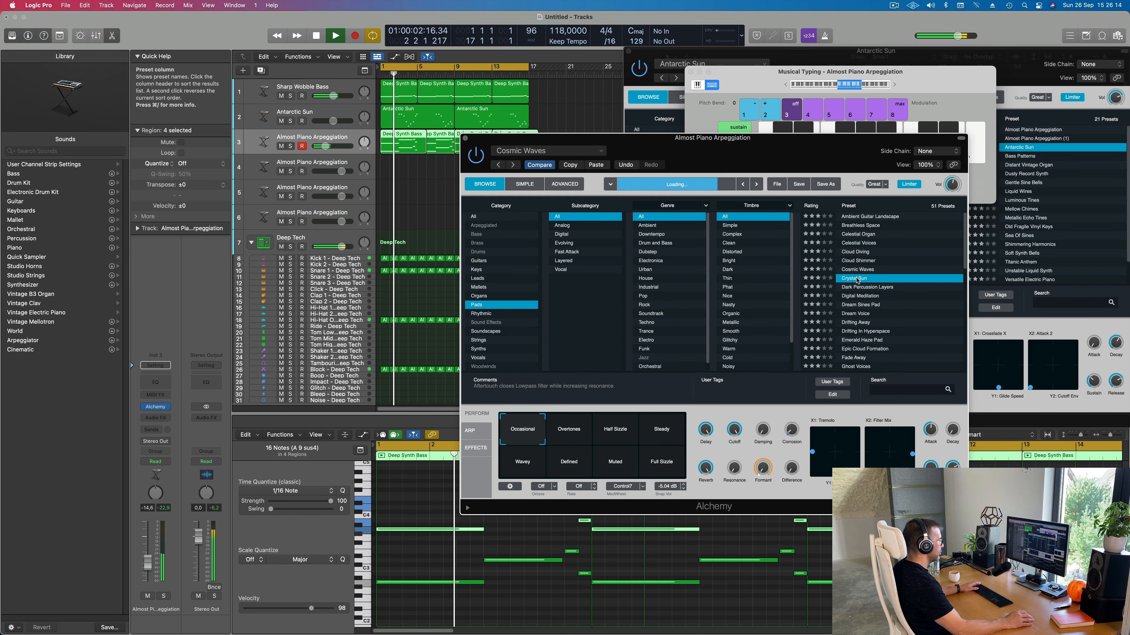
{"action": "scroll", "coordinate": [871, 290], "scroll_direction": "down", "scroll_amount": 2}
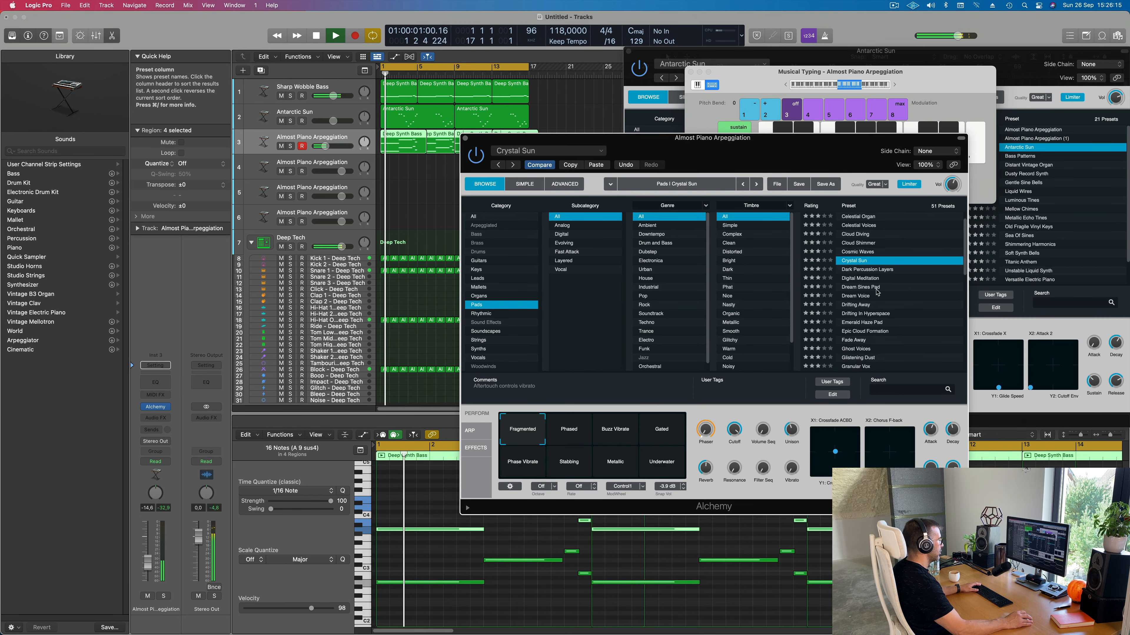
{"action": "left_click", "coordinate": [863, 279]}
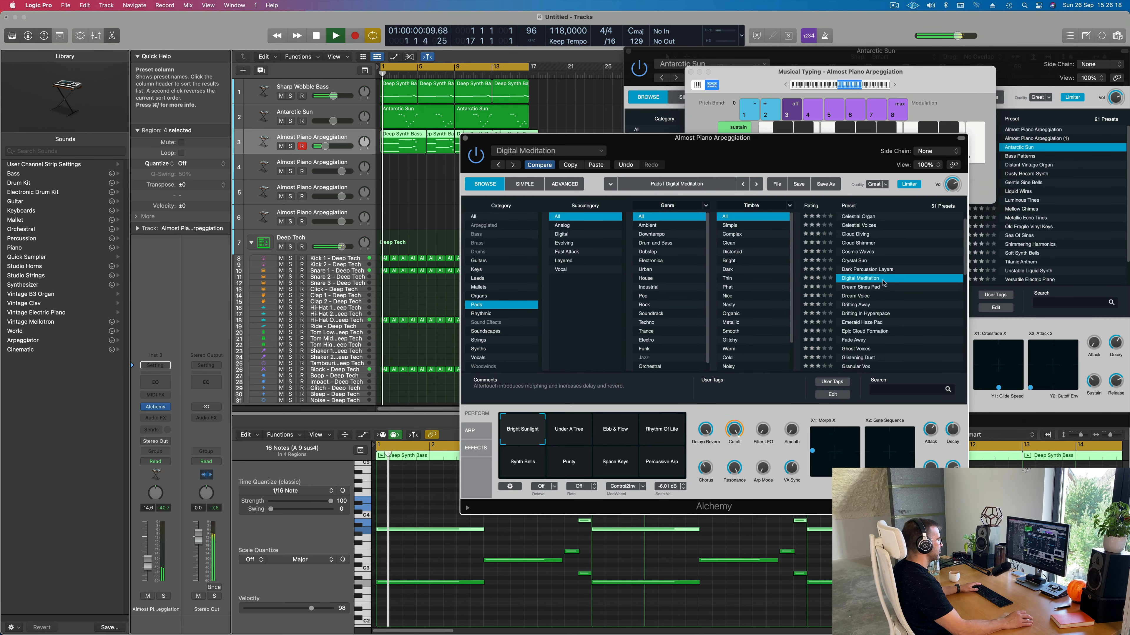
{"action": "scroll", "coordinate": [884, 283], "scroll_direction": "down", "scroll_amount": 1}
{"action": "left_click", "coordinate": [864, 277]}
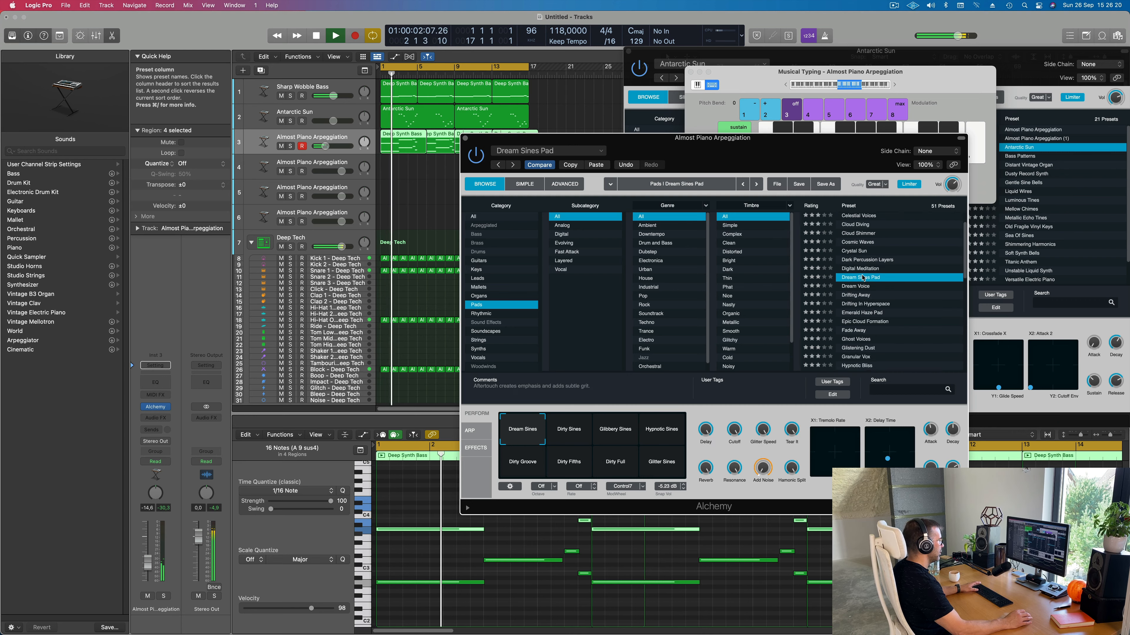
{"action": "scroll", "coordinate": [884, 310], "scroll_direction": "down", "scroll_amount": 5}
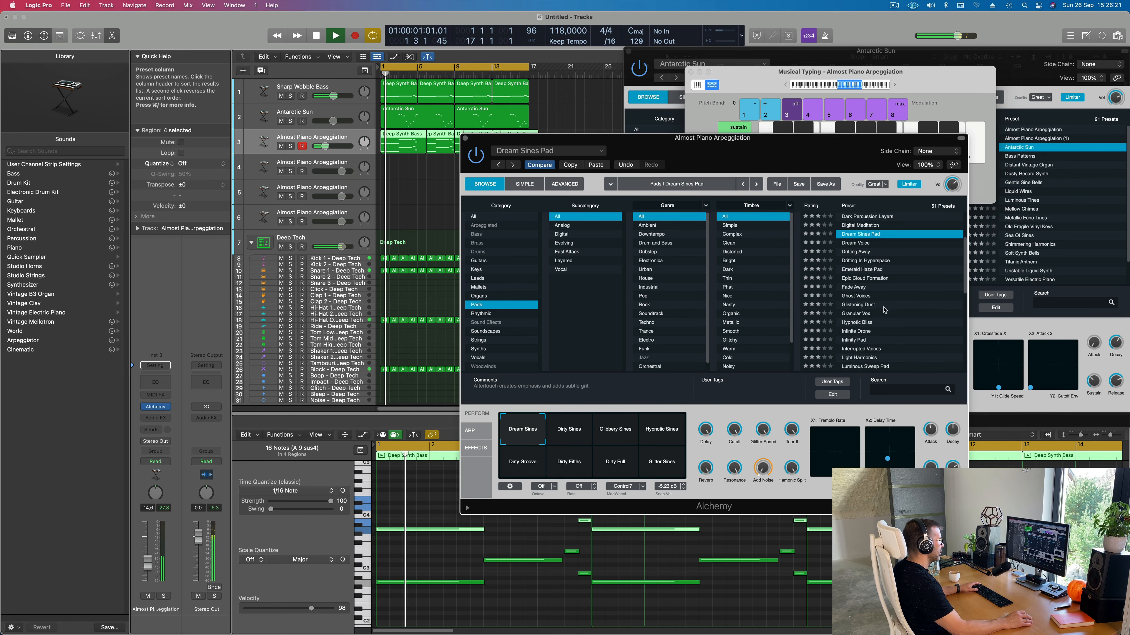
{"action": "left_click", "coordinate": [864, 306]}
- Load the Infinite Drone preset on track 3, listen to it, and stop playback with the instrument window moved aside
{"action": "scroll", "coordinate": [911, 308], "scroll_direction": "down", "scroll_amount": 3}
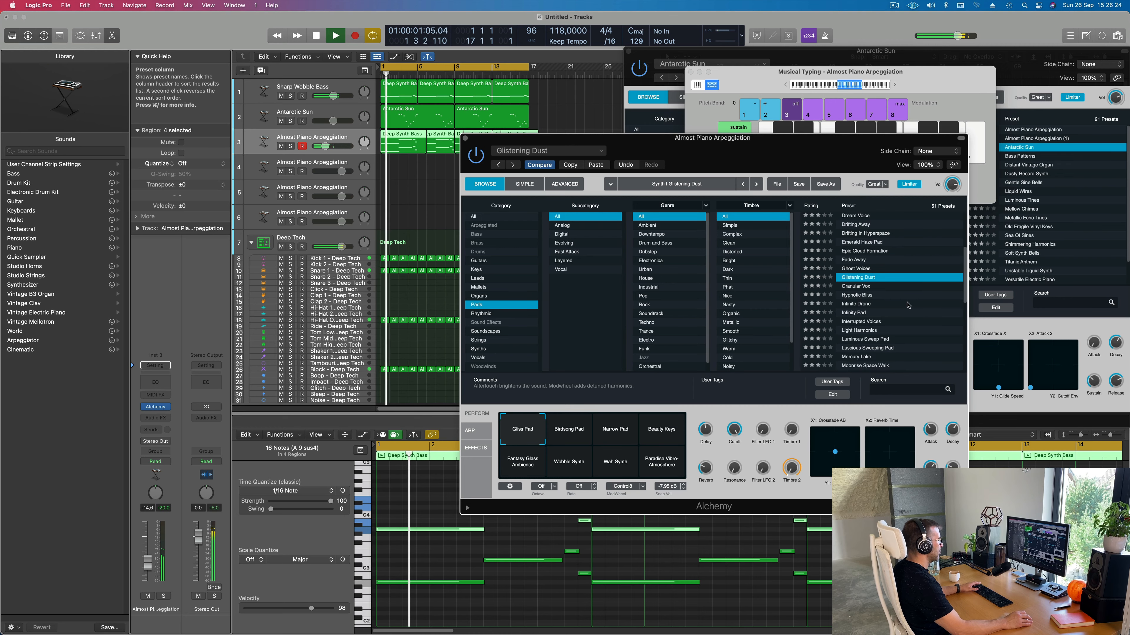
{"action": "left_click", "coordinate": [865, 307]}
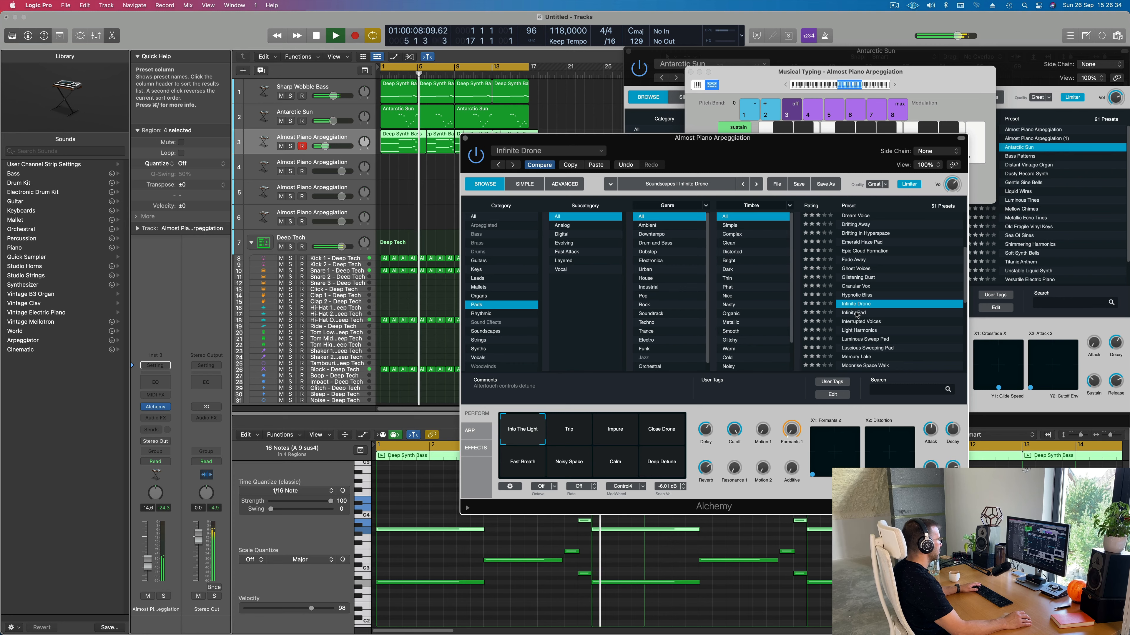
{"action": "key", "text": "space"}
{"action": "left_click_drag", "start_coordinate": [664, 157], "coordinate": [862, 159]}
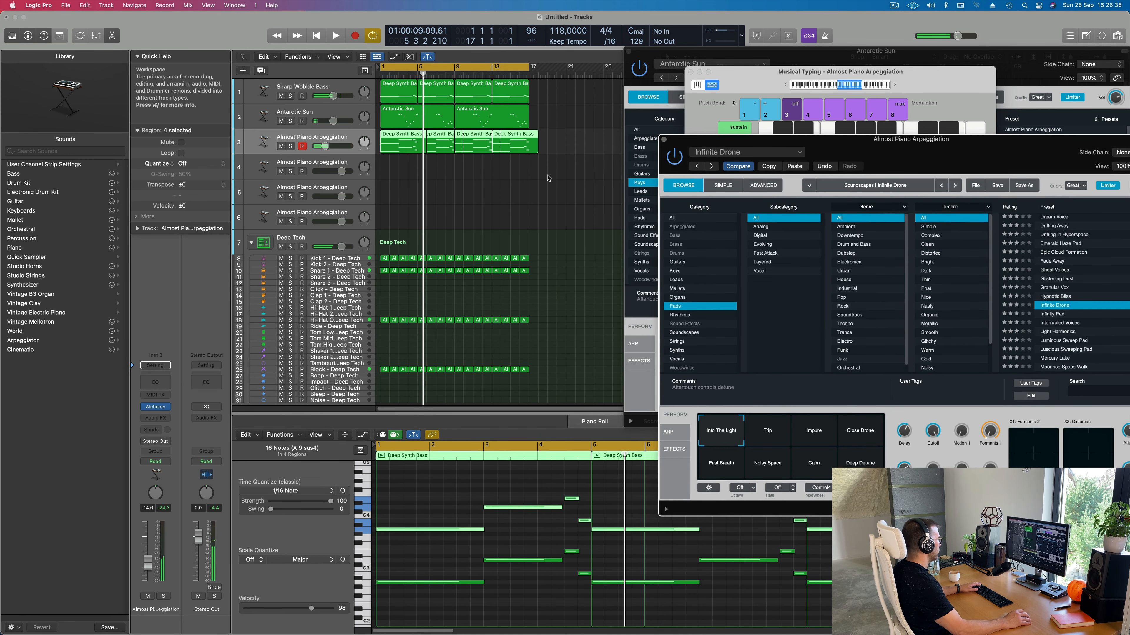
- Shorten the last Deep Synth Bass region on track 3 to end at bar 17 and replay the arrangement
{"action": "left_click", "coordinate": [550, 151]}
{"action": "left_click_drag", "start_coordinate": [407, 173], "coordinate": [521, 167]}
{"action": "key", "text": "space"}
{"action": "left_click", "coordinate": [489, 199]}
{"action": "left_click_drag", "start_coordinate": [935, 156], "coordinate": [741, 186]}
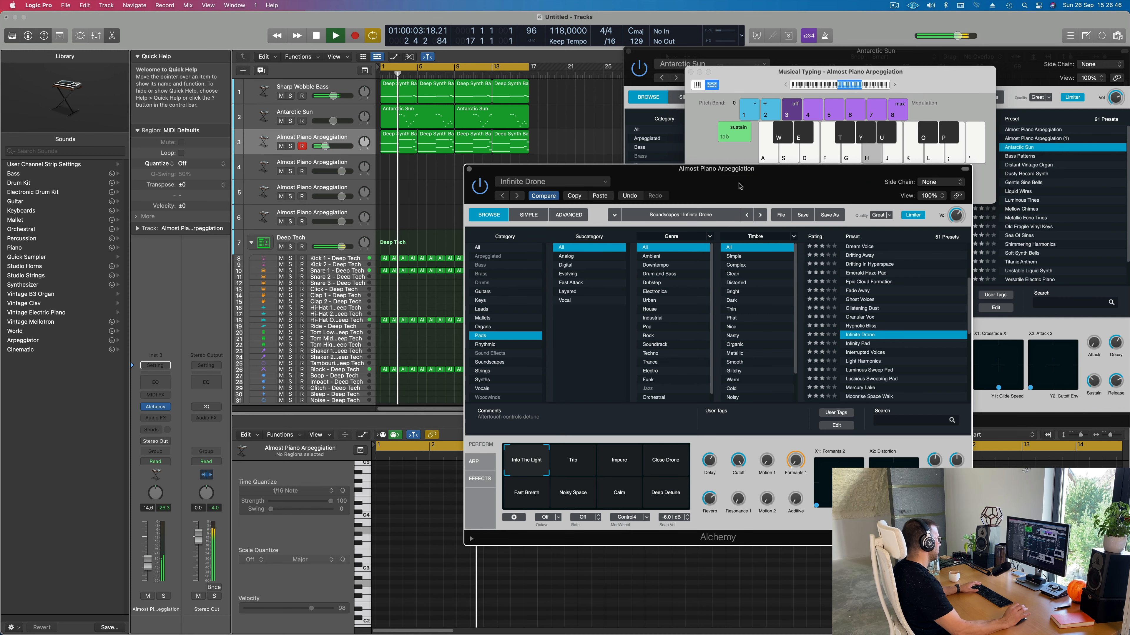
{"action": "left_click_drag", "start_coordinate": [765, 185], "coordinate": [823, 154]}
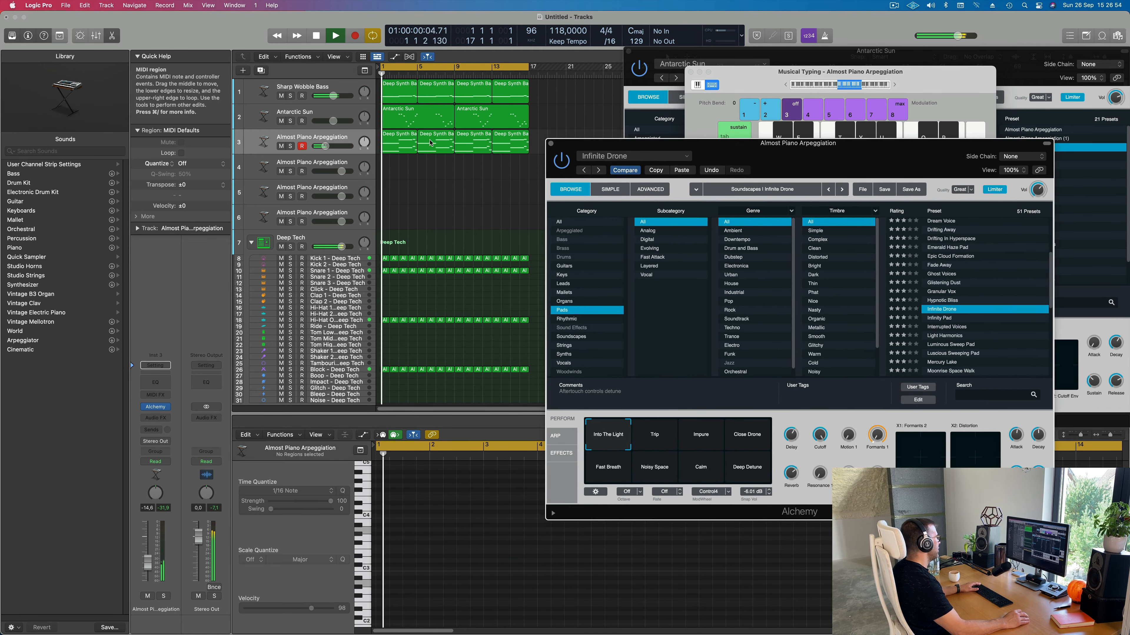
- Copy the first Deep Synth Bass region from track 3 to track 4 and delete its notes from bar 3 onward
{"action": "left_click_drag", "start_coordinate": [388, 135], "coordinate": [387, 159]}
{"action": "scroll", "coordinate": [473, 548], "scroll_direction": "down", "scroll_amount": 2}
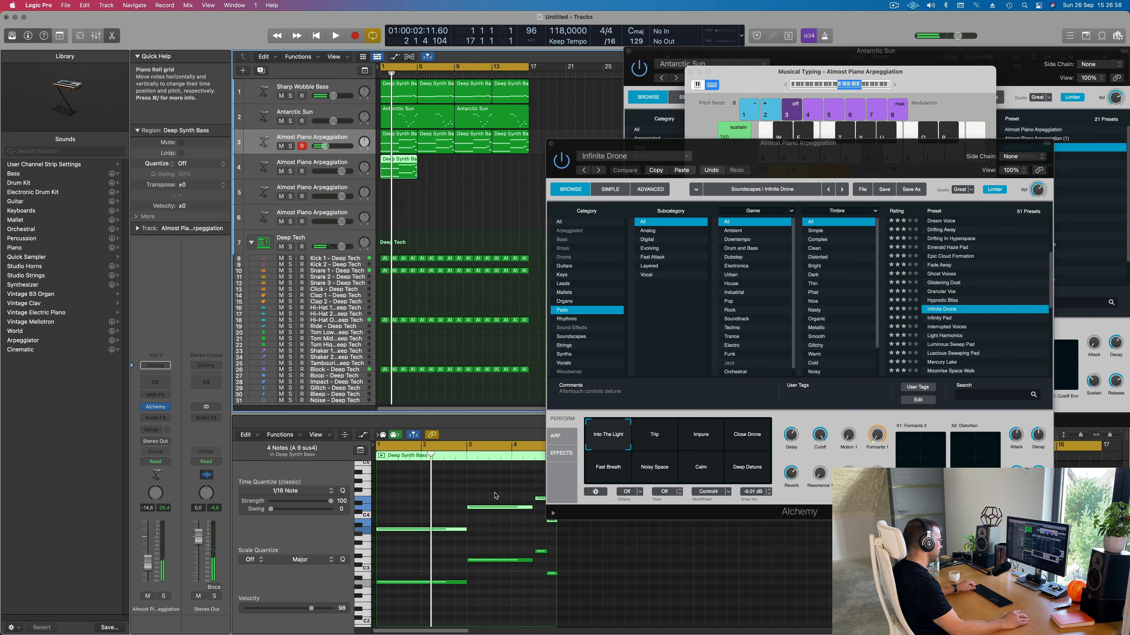
{"action": "left_click_drag", "start_coordinate": [496, 495], "coordinate": [579, 599]}
{"action": "key", "text": "Delete"}
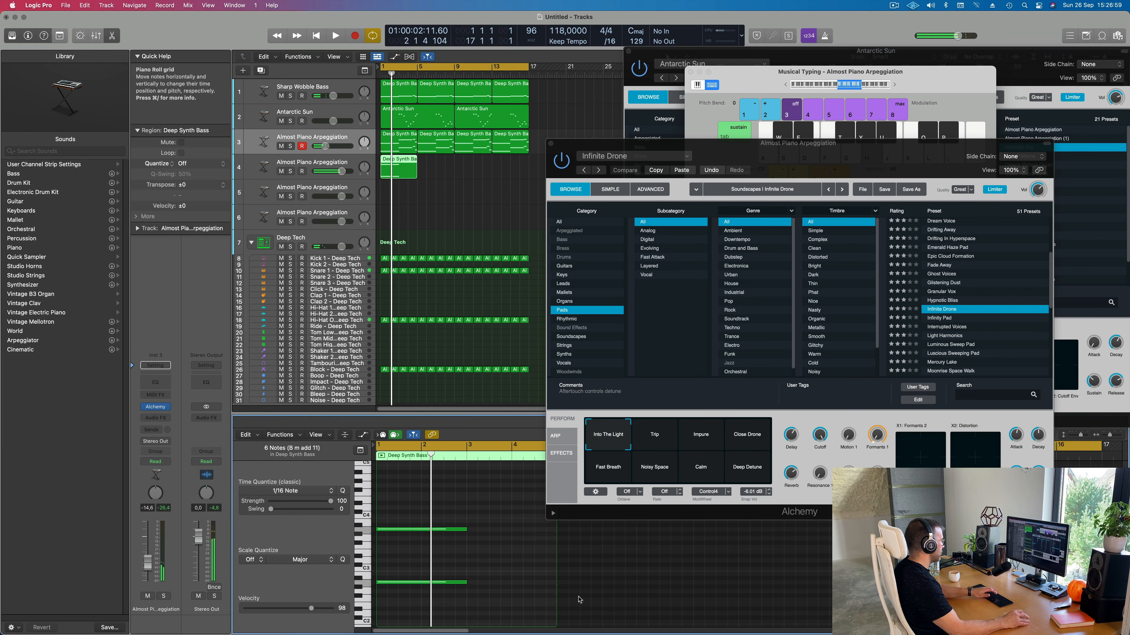
- Open the Alchemy instrument of track 4 and place its window clear of the preset lists behind it
{"action": "left_click", "coordinate": [348, 161]}
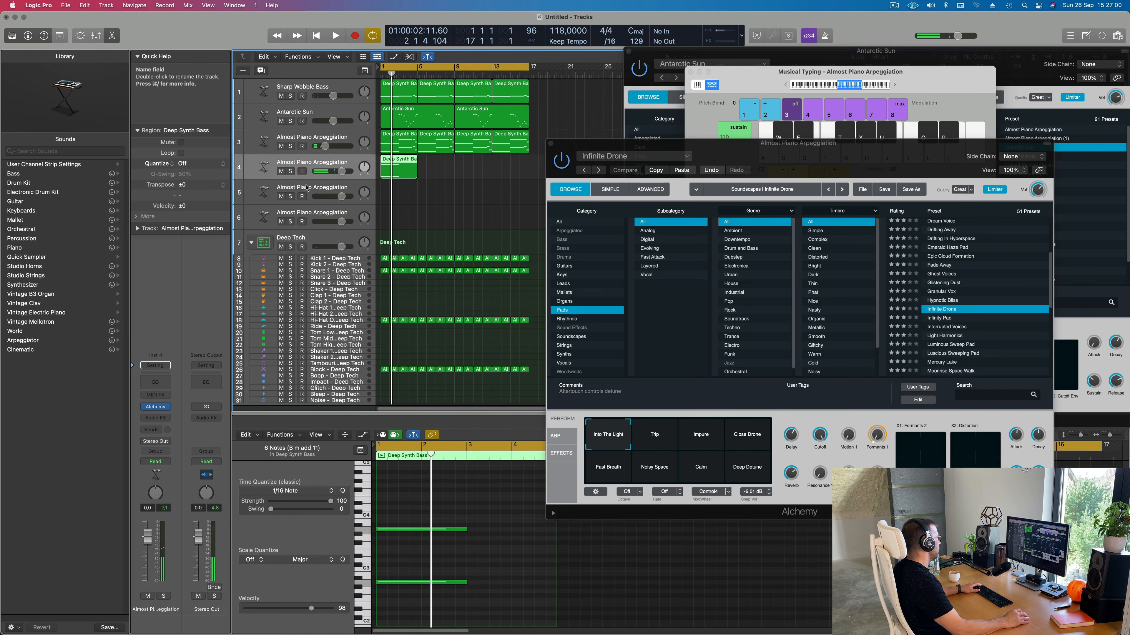
{"action": "left_click", "coordinate": [157, 410]}
{"action": "left_click_drag", "start_coordinate": [618, 127], "coordinate": [741, 167]}
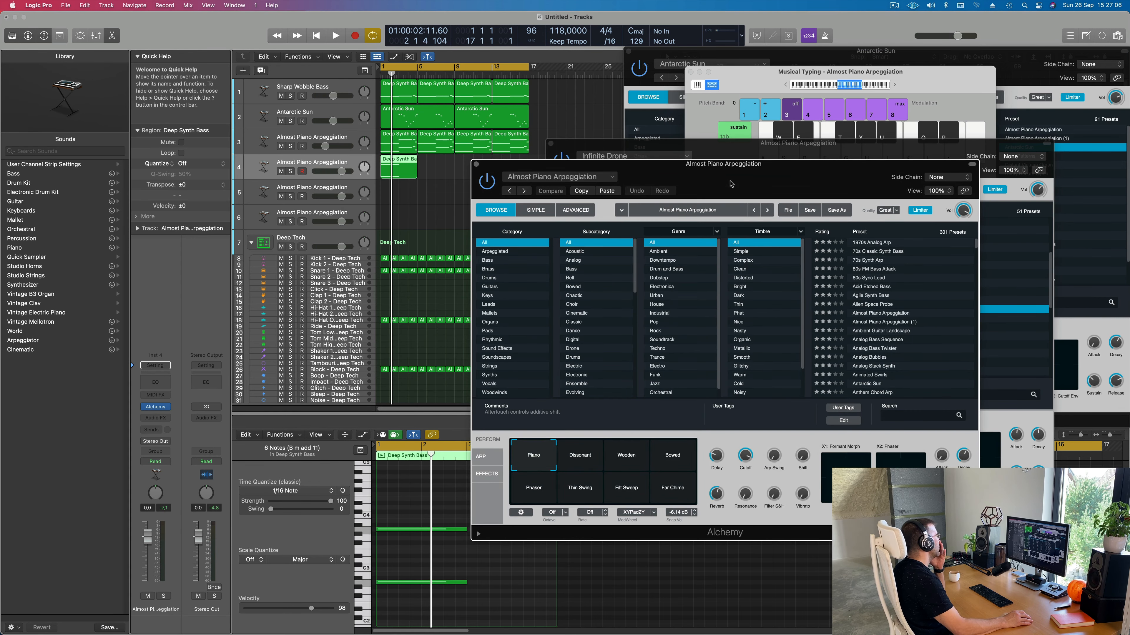
{"action": "left_click_drag", "start_coordinate": [746, 185], "coordinate": [725, 184]}
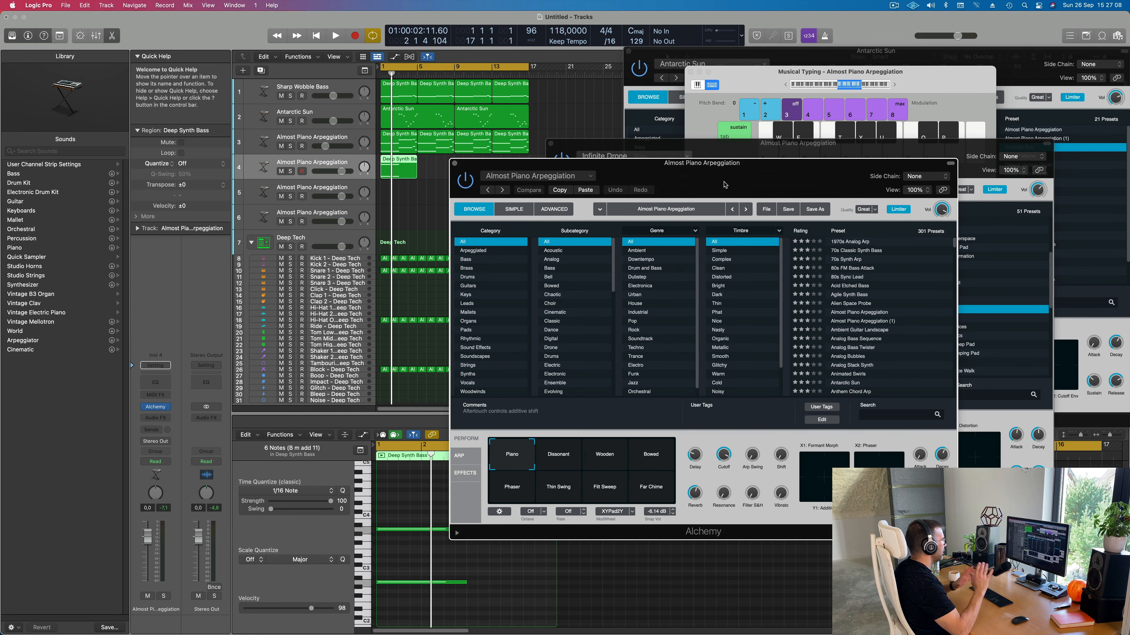
{"action": "left_click_drag", "start_coordinate": [776, 182], "coordinate": [746, 178]}
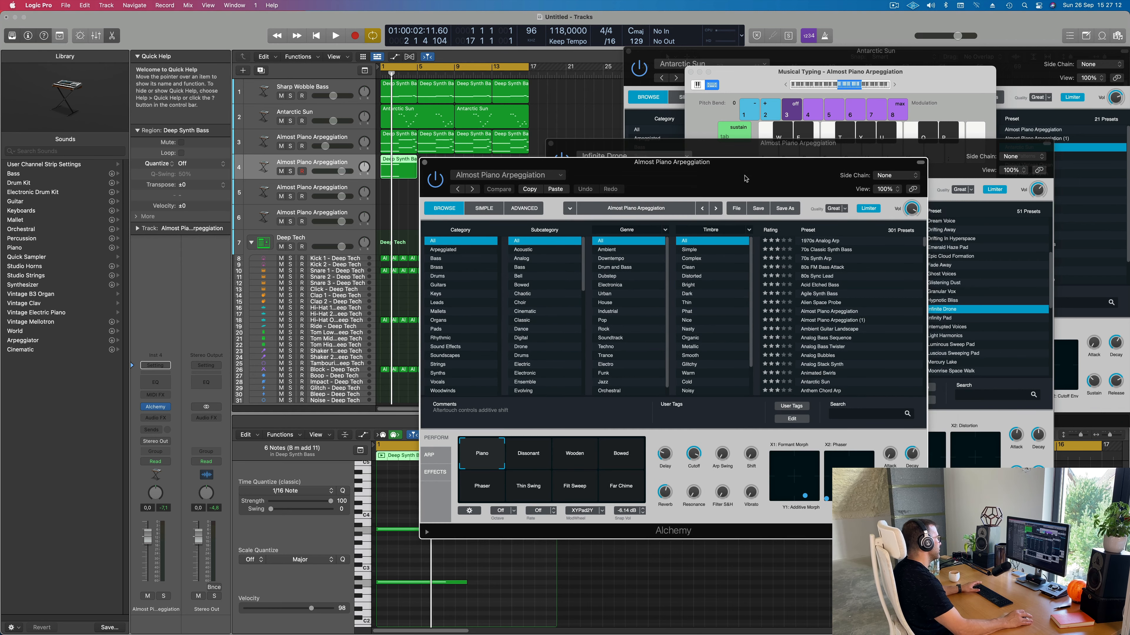
- Load the Soft Synth Bells preset from the Pads category on track 4 and lower the track volume to -13.0 dB during playback
{"action": "left_click", "coordinate": [441, 329]}
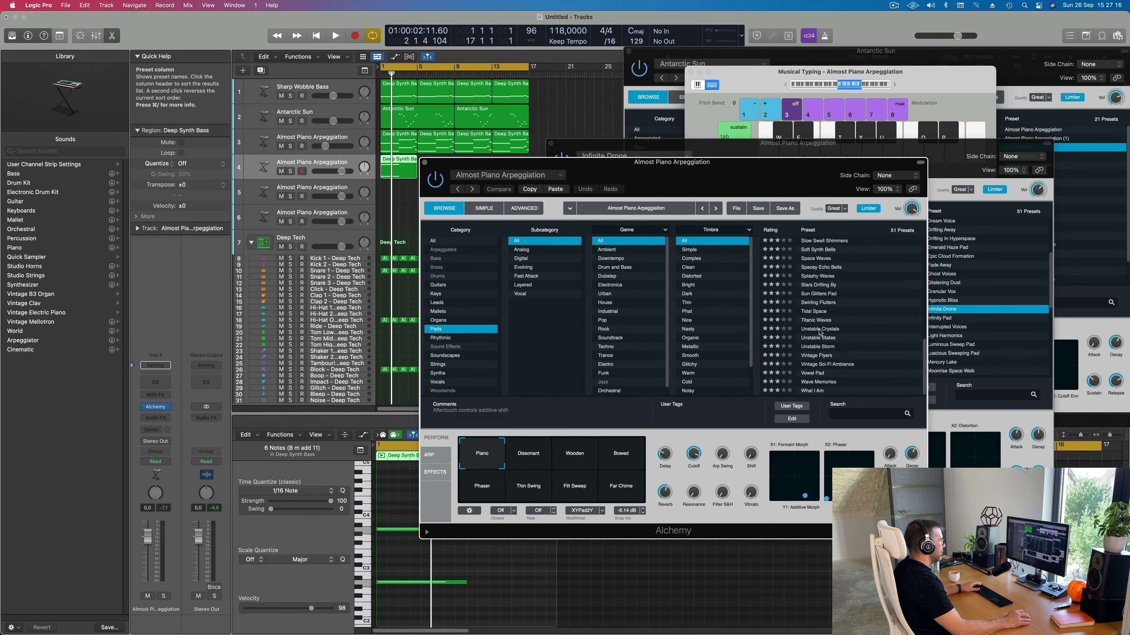
{"action": "scroll", "coordinate": [883, 352], "scroll_direction": "up", "scroll_amount": 2}
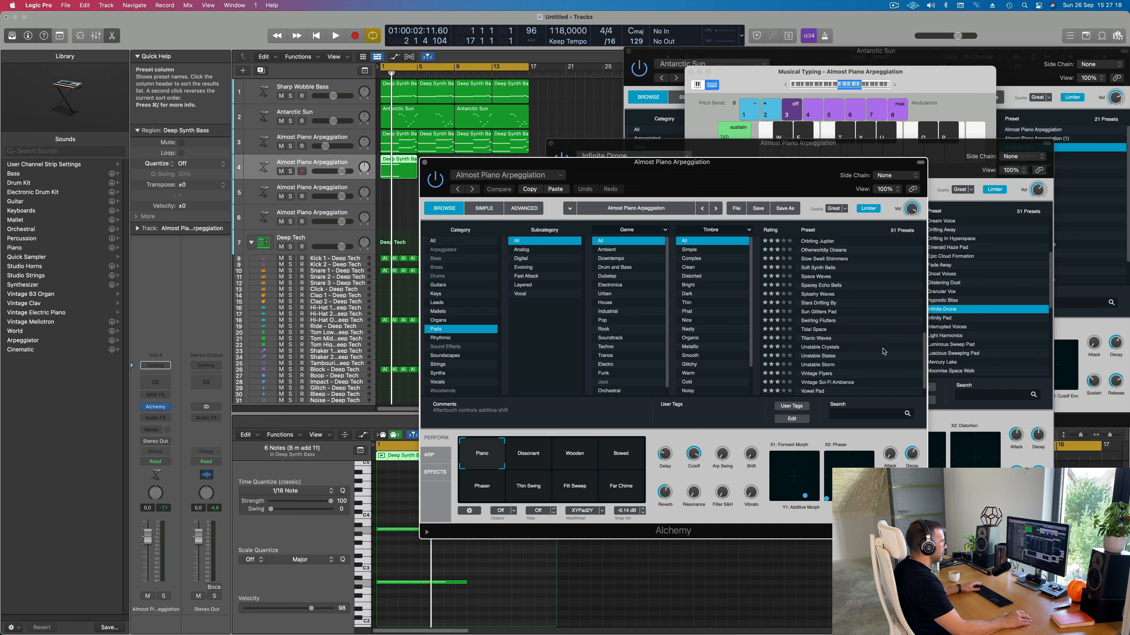
{"action": "scroll", "coordinate": [884, 345], "scroll_direction": "up", "scroll_amount": 2}
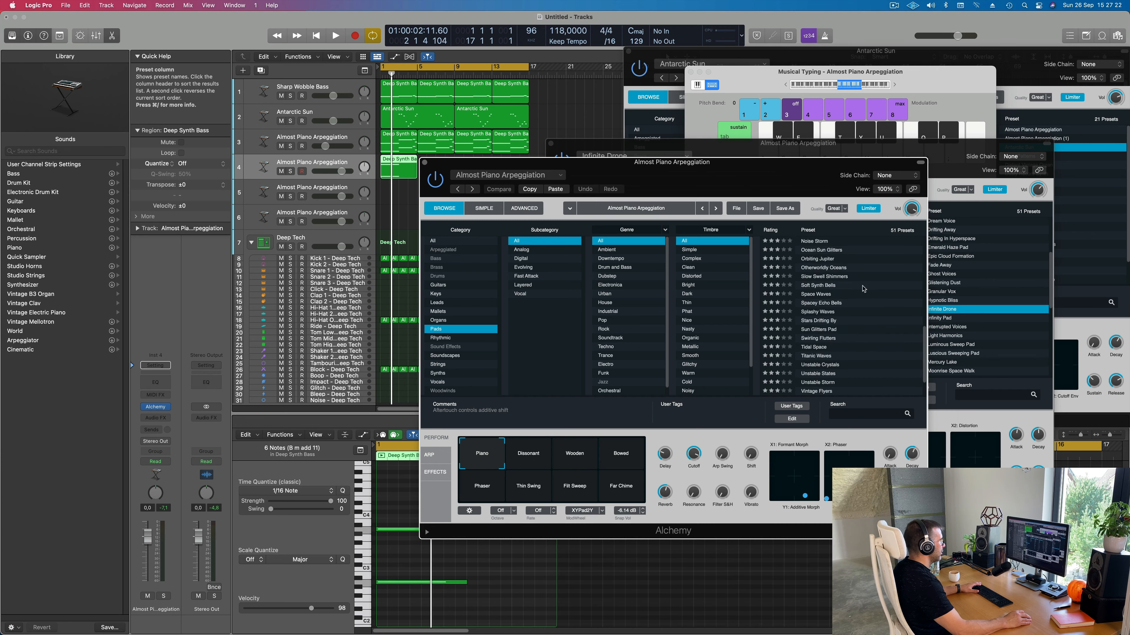
{"action": "left_click_drag", "start_coordinate": [757, 179], "coordinate": [824, 174]}
{"action": "key", "text": "space"}
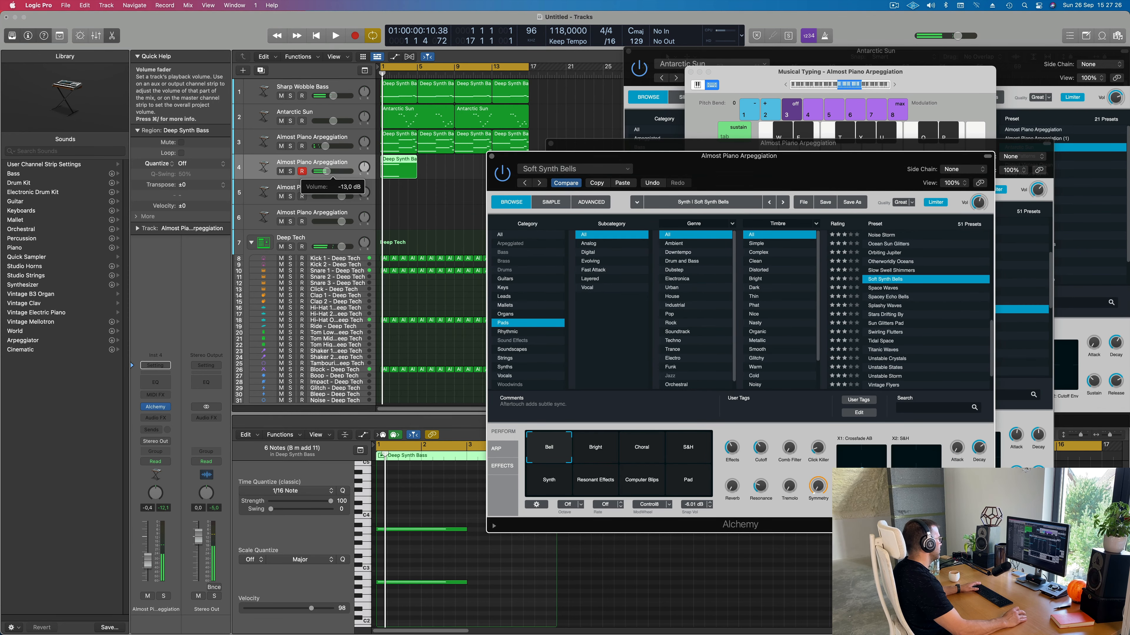
{"action": "key", "text": "space"}
- Add a send from track 4 to Bus 5 (Aux 5) and set its level to about -6.3 dB
{"action": "left_click", "coordinate": [149, 430]}
{"action": "mouse_move", "coordinate": [174, 444]}
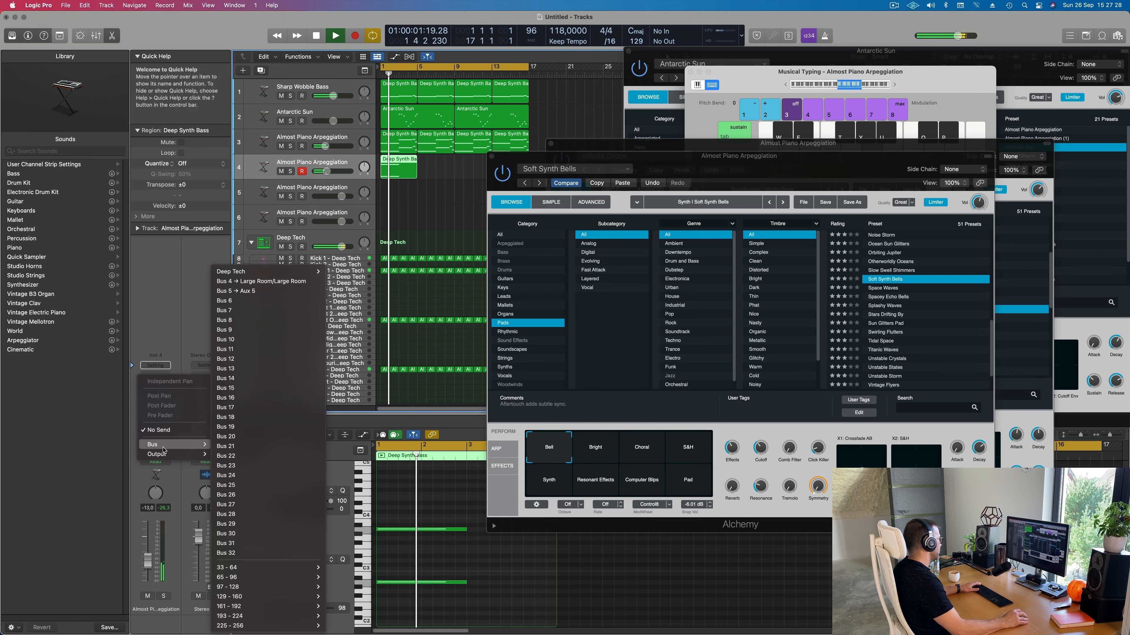
{"action": "left_click", "coordinate": [247, 292]}
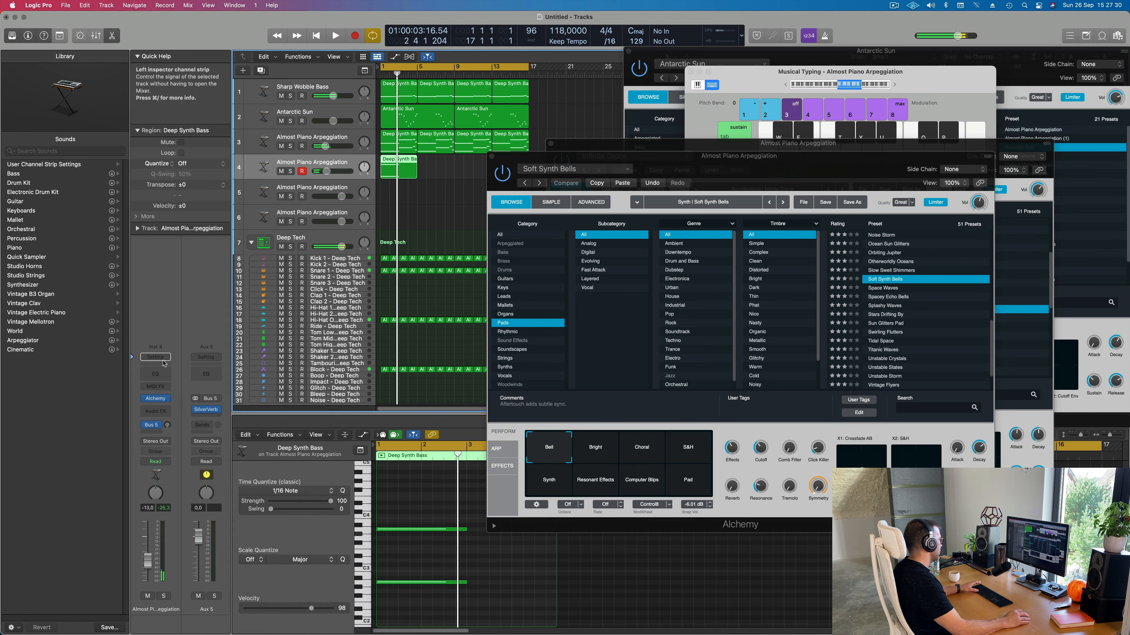
{"action": "left_click_drag", "start_coordinate": [168, 425], "coordinate": [167, 412]}
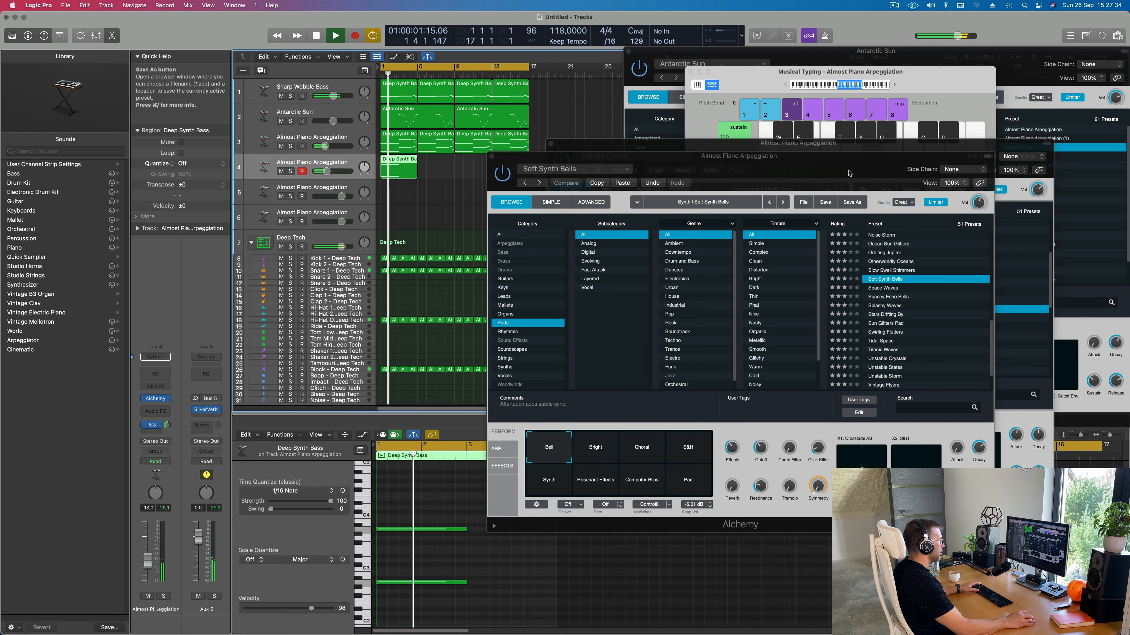
- Try the Otherworldly Oceans preset on track 4 and move the instrument window off the arrangement
{"action": "left_click_drag", "start_coordinate": [791, 156], "coordinate": [706, 158]}
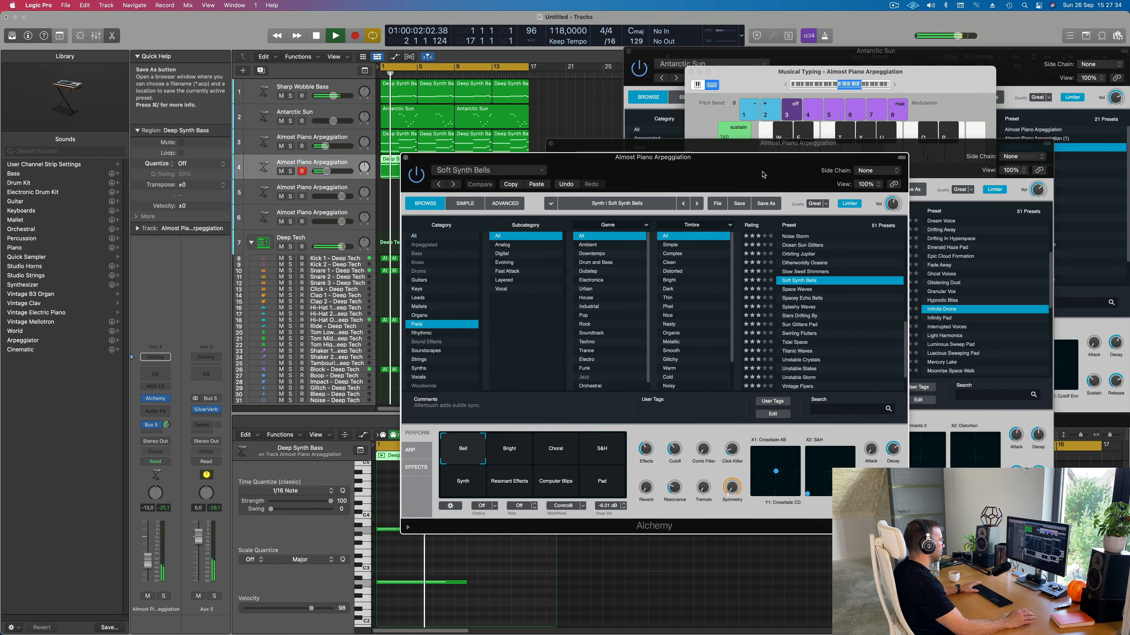
{"action": "left_click", "coordinate": [803, 264]}
{"action": "left_click_drag", "start_coordinate": [729, 157], "coordinate": [1029, 182]}
- Repeat the first region on track 4 back to back until the track is filled up to bar 17
{"action": "key", "text": "space"}
{"action": "key", "text": "space"}
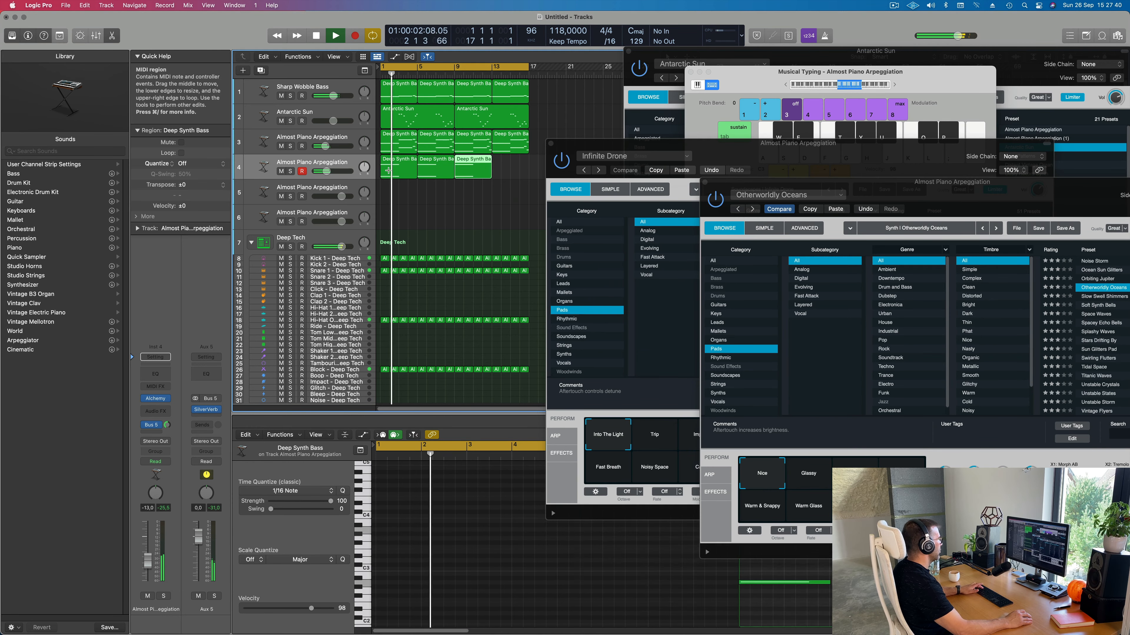
{"action": "key", "text": "space"}
{"action": "key", "text": "space"}
- Audition the pad presets Orbiting Jupiter and Luscious Sweeping Pad on track 4 during playback
{"action": "left_click_drag", "start_coordinate": [895, 190], "coordinate": [590, 163]}
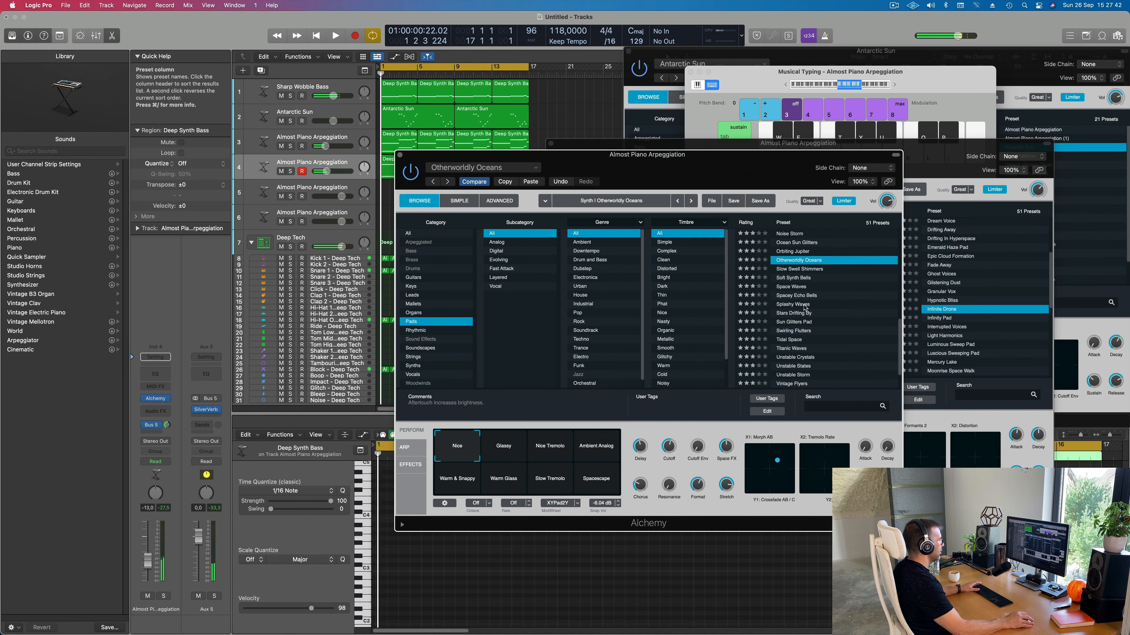
{"action": "scroll", "coordinate": [806, 306], "scroll_direction": "up", "scroll_amount": 4}
{"action": "left_click", "coordinate": [799, 296]}
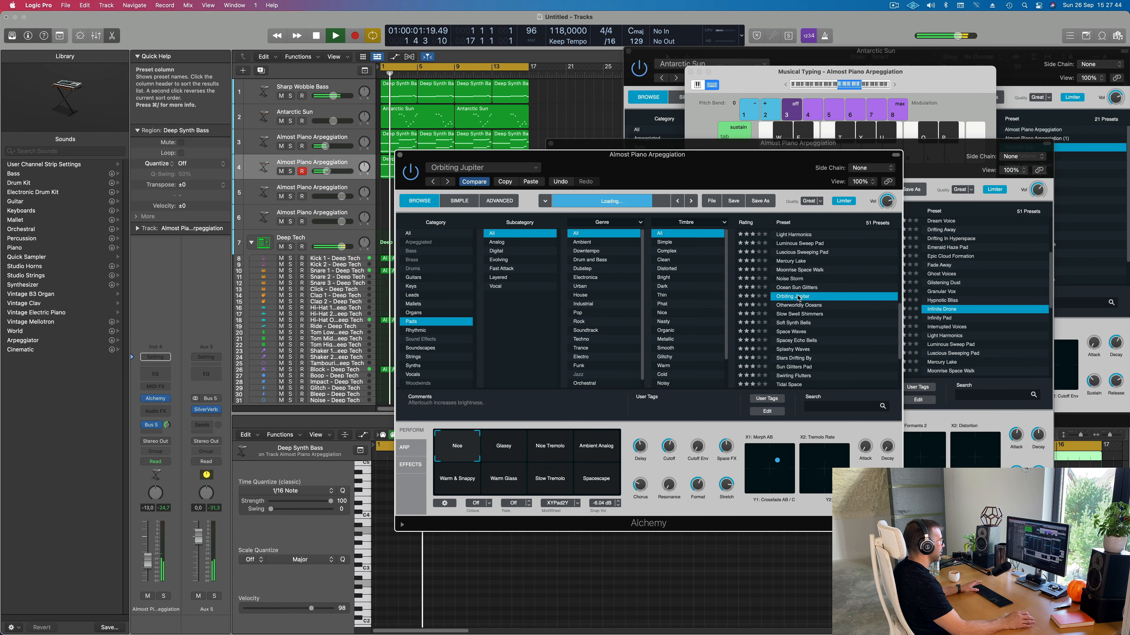
{"action": "left_click_drag", "start_coordinate": [743, 170], "coordinate": [761, 221]}
{"action": "left_click_drag", "start_coordinate": [808, 221], "coordinate": [795, 219]}
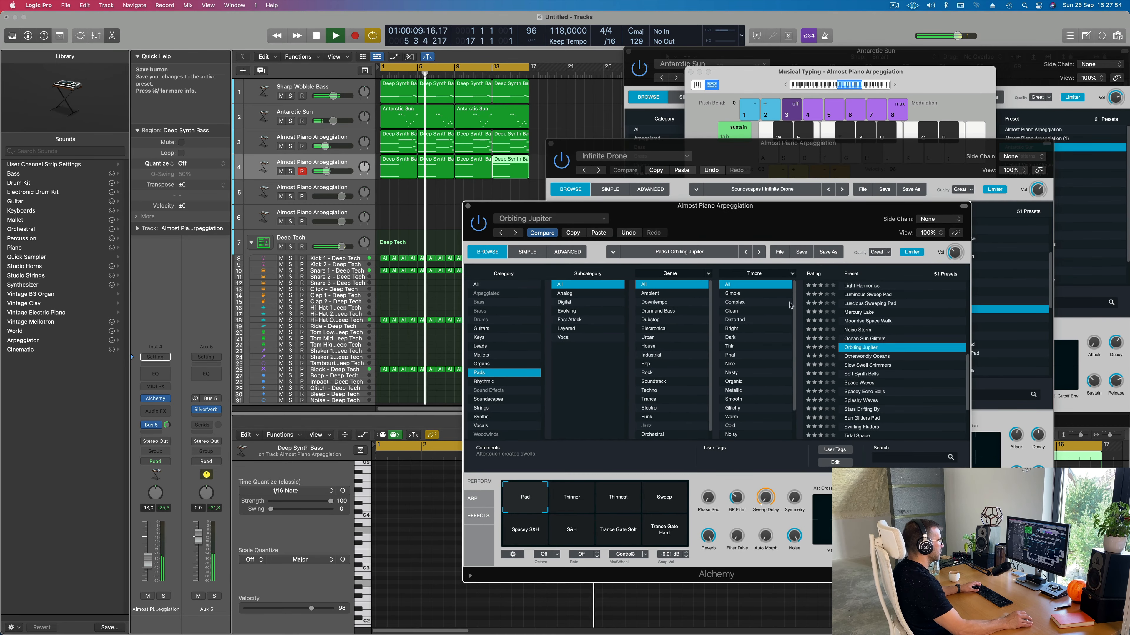
{"action": "scroll", "coordinate": [931, 334], "scroll_direction": "up", "scroll_amount": 3}
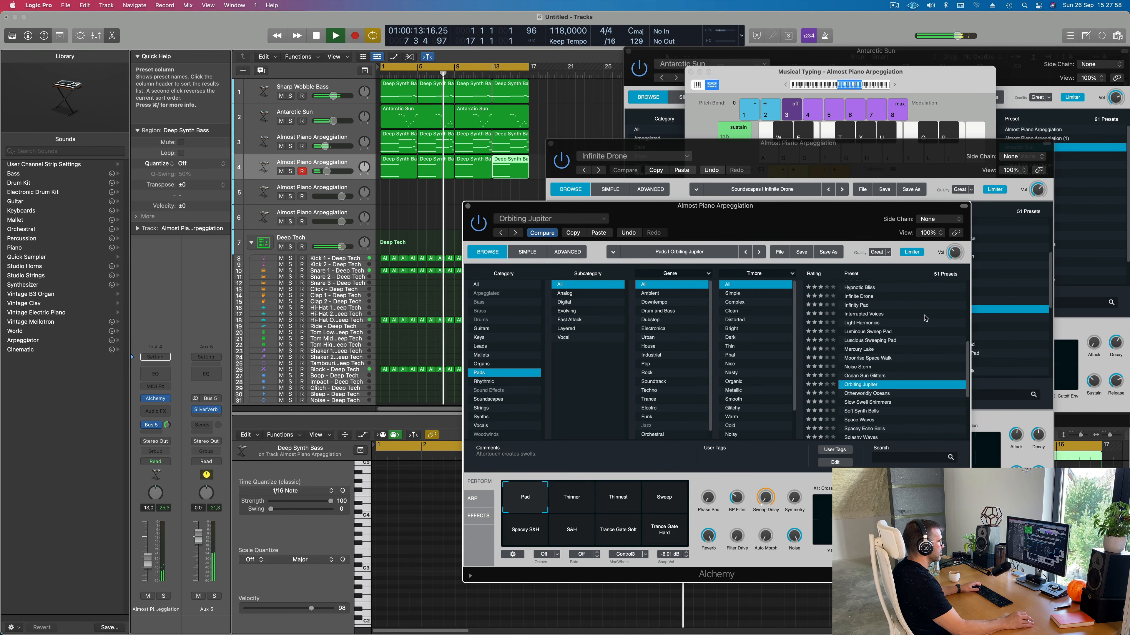
{"action": "left_click", "coordinate": [881, 341]}
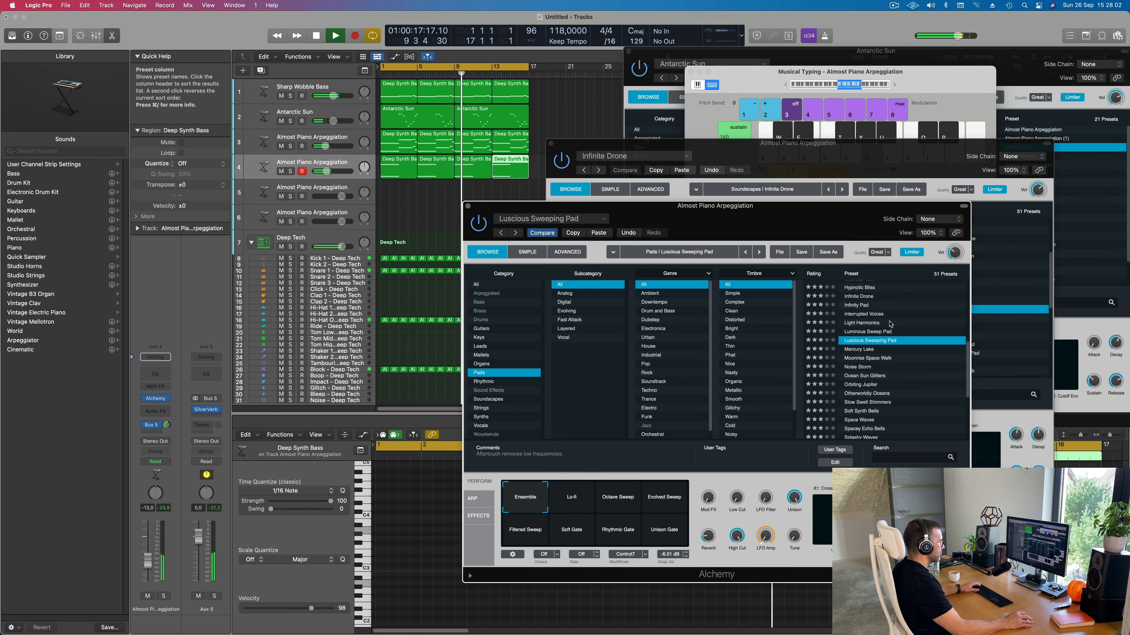
- Transpose all notes of the four regions on track 4 down one octave and replay the arrangement
{"action": "left_click_drag", "start_coordinate": [400, 192], "coordinate": [518, 169]}
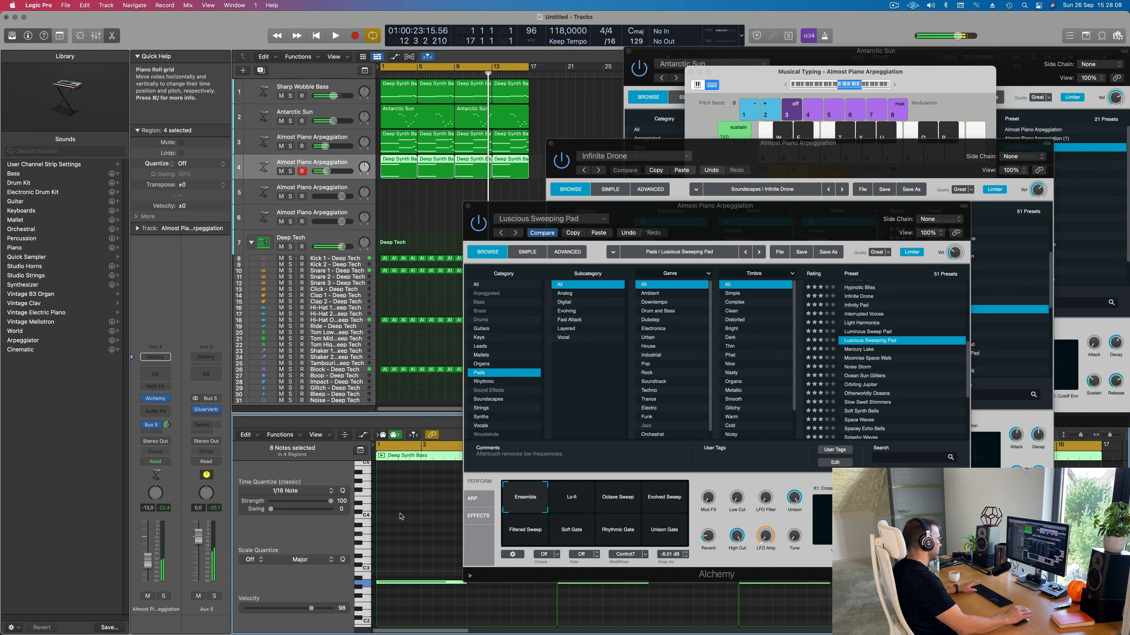
{"action": "key", "text": "space"}
{"action": "left_click_drag", "start_coordinate": [814, 234], "coordinate": [774, 220]}
{"action": "key", "text": "space"}
{"action": "key", "text": "space"}
- Try the Mercury Lake pad on track 4, then replace it with the Noise Storm preset
{"action": "left_click", "coordinate": [781, 348]}
{"action": "key", "text": "space"}
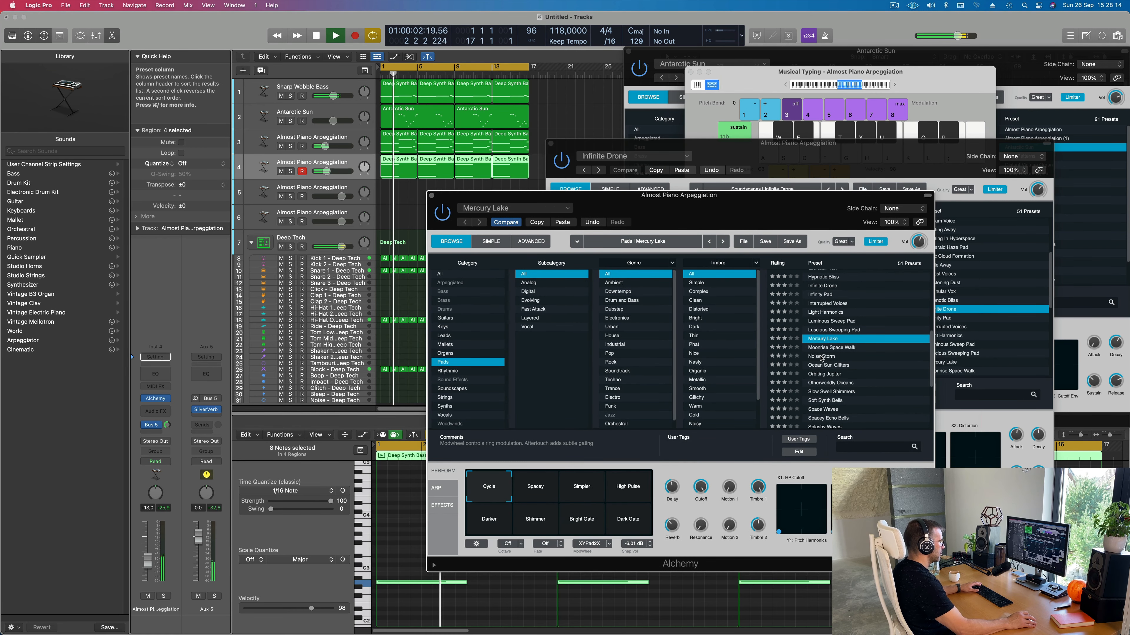
{"action": "left_click", "coordinate": [821, 357]}
{"action": "scroll", "coordinate": [872, 358], "scroll_direction": "up", "scroll_amount": 2}
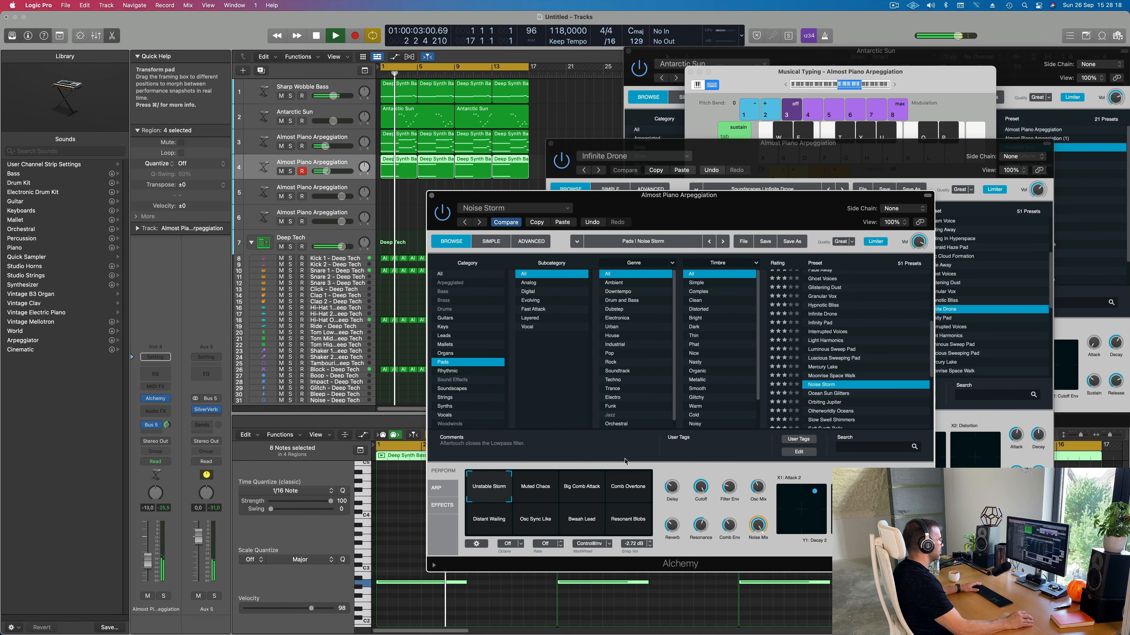
{"action": "left_click_drag", "start_coordinate": [717, 209], "coordinate": [752, 202]}
- Set the Noise Storm cutoff to 84.5 % and raise the volume of track 4 to -11.2 dB during playback
{"action": "key", "text": "space"}
{"action": "key", "text": "space"}
{"action": "key", "text": "space"}
{"action": "key", "text": "space"}
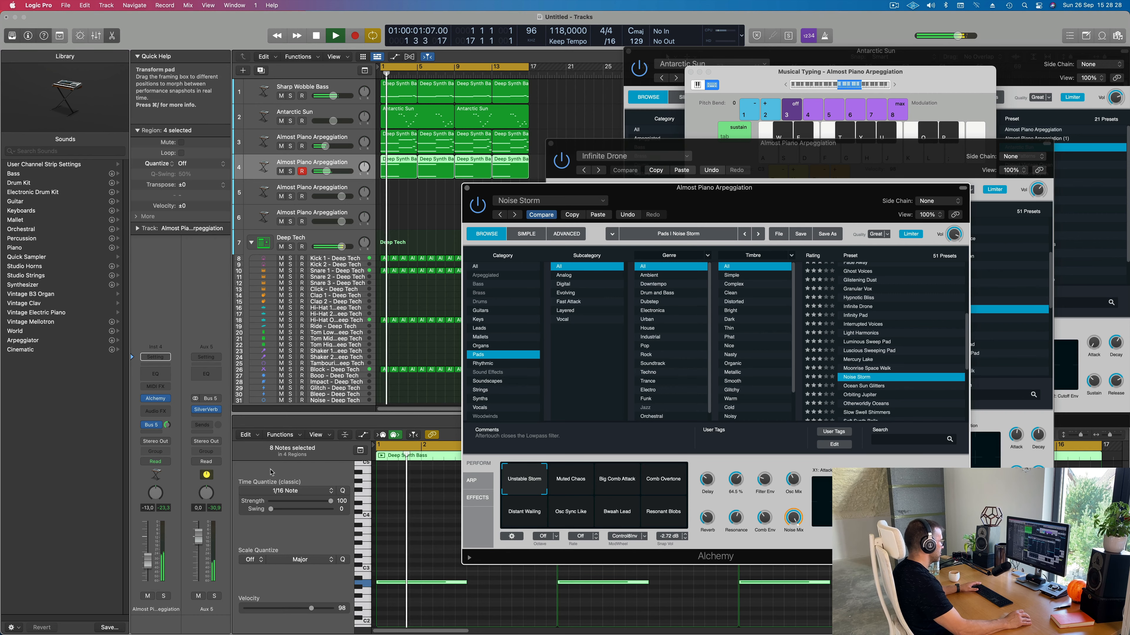
{"action": "key", "text": "space"}
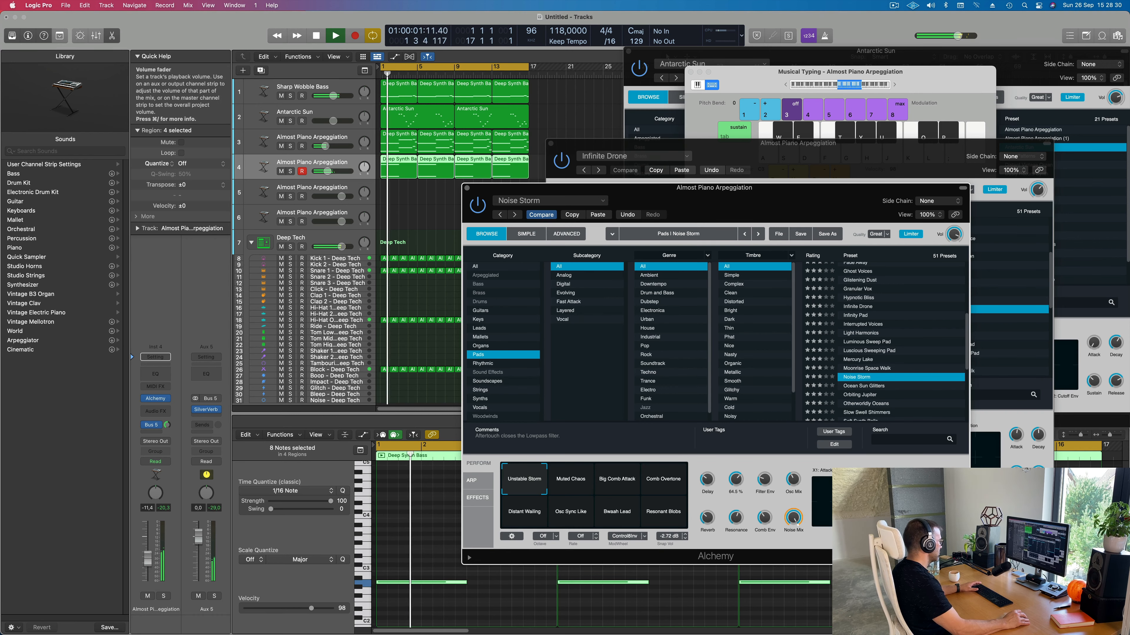
- Close the Noise Storm and Infinite Drone instrument windows
{"action": "left_click_drag", "start_coordinate": [466, 188], "coordinate": [311, 286]}
{"action": "left_click", "coordinate": [312, 286]}
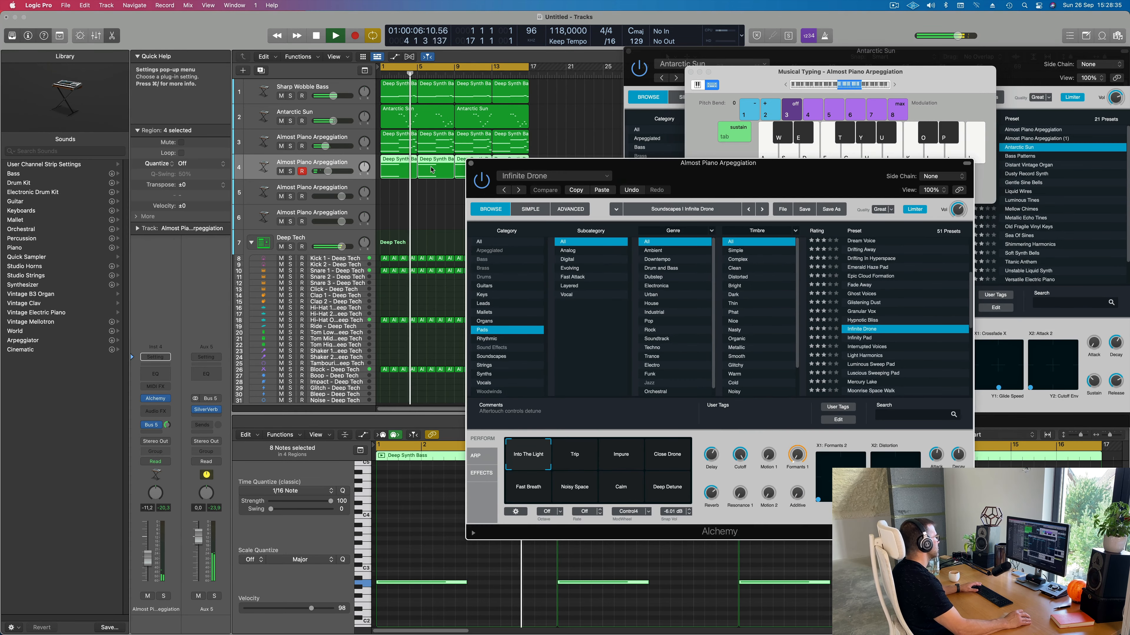
{"action": "left_click", "coordinate": [470, 164]}
- Select all regions in the arrangement and repeat the whole 16-bar block until bar 65
{"action": "scroll", "coordinate": [449, 207], "scroll_direction": "left", "scroll_amount": 5}
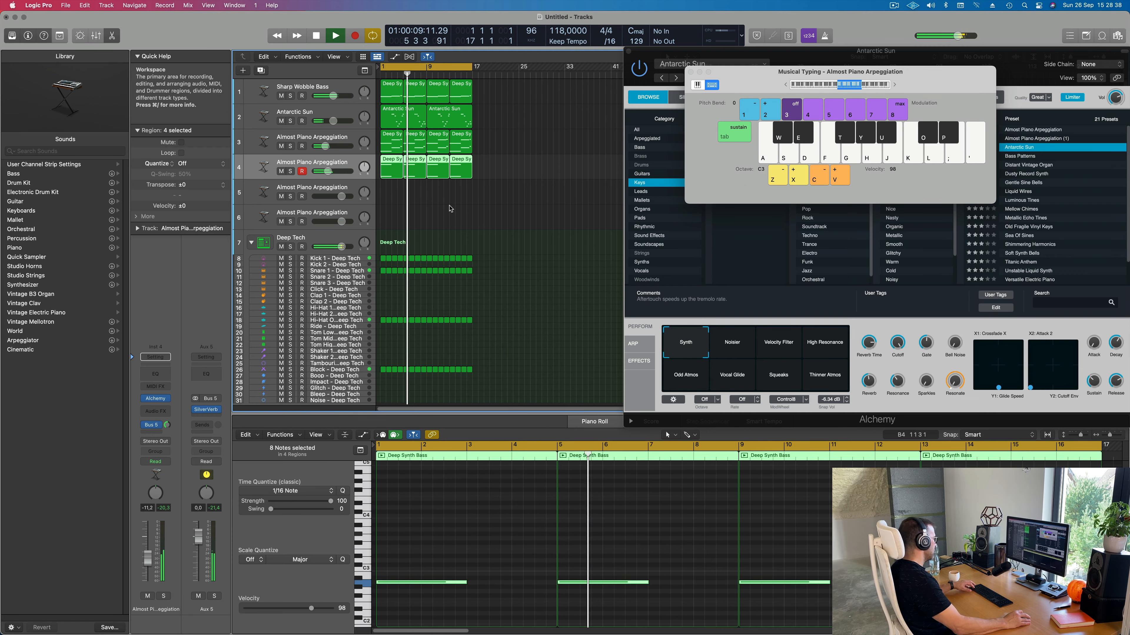
{"action": "left_click", "coordinate": [450, 208]}
{"action": "key", "text": "super+a"}
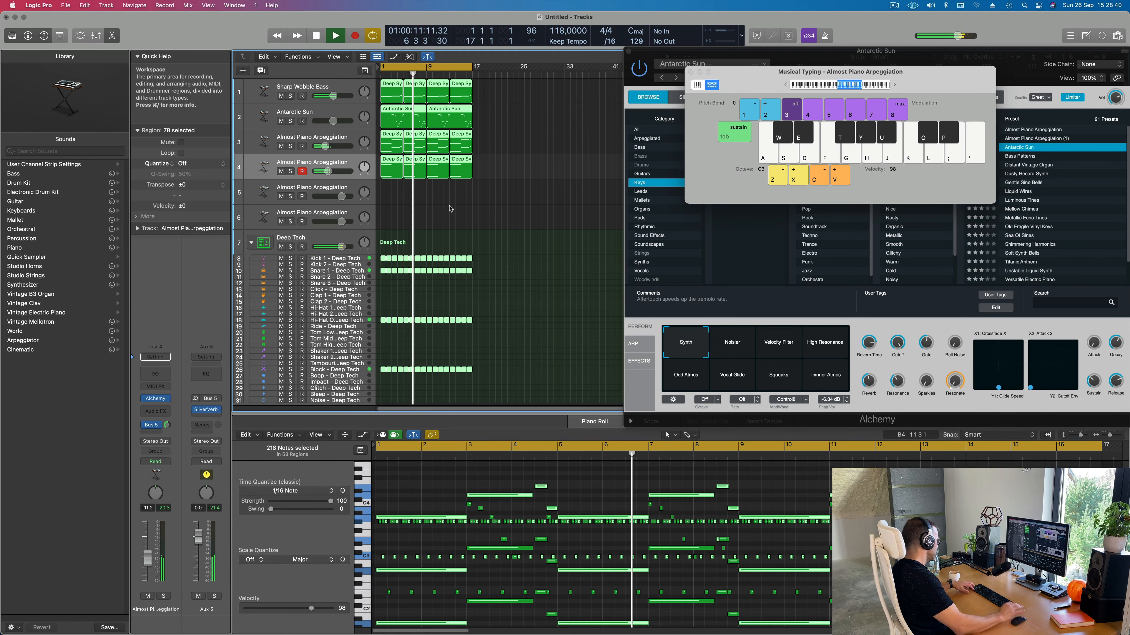
{"action": "key", "text": "super+r"}
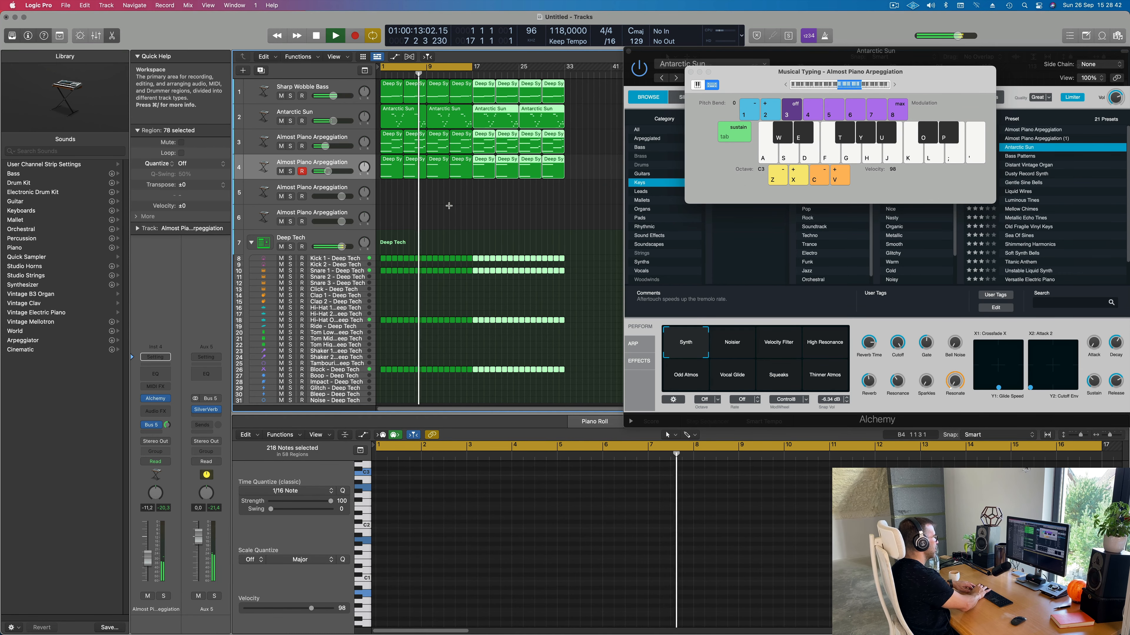
{"action": "key", "text": "super+r"}
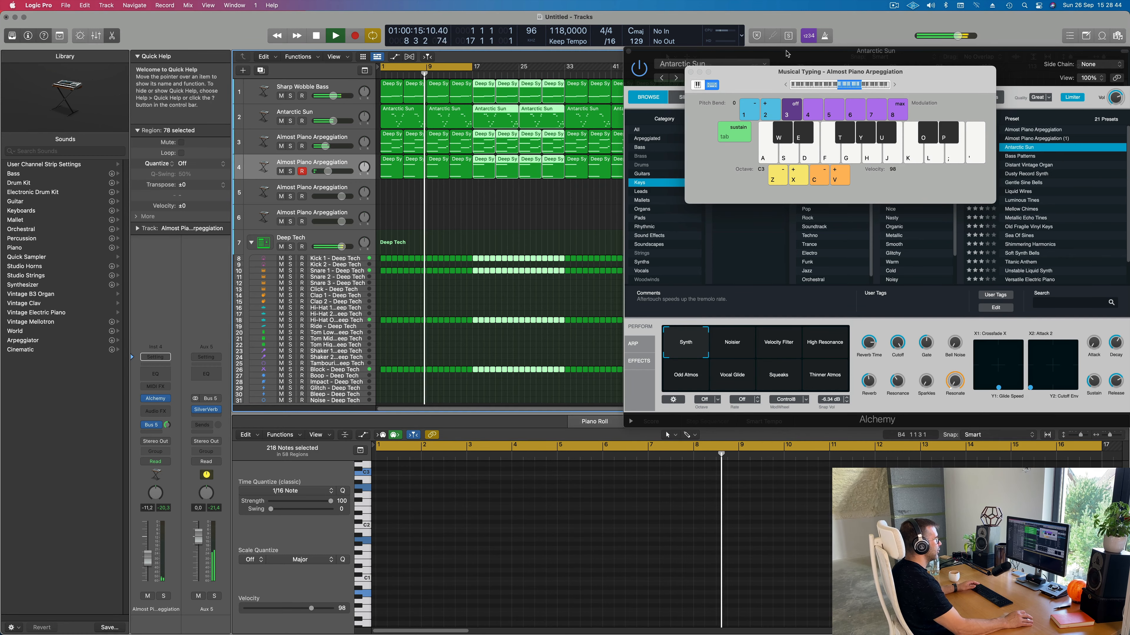
- Move the Antarctic Sun instrument window below the melodic tracks and close the Musical Typing window
{"action": "left_click_drag", "start_coordinate": [756, 51], "coordinate": [612, 328]}
{"action": "left_click_drag", "start_coordinate": [762, 87], "coordinate": [737, 165]}
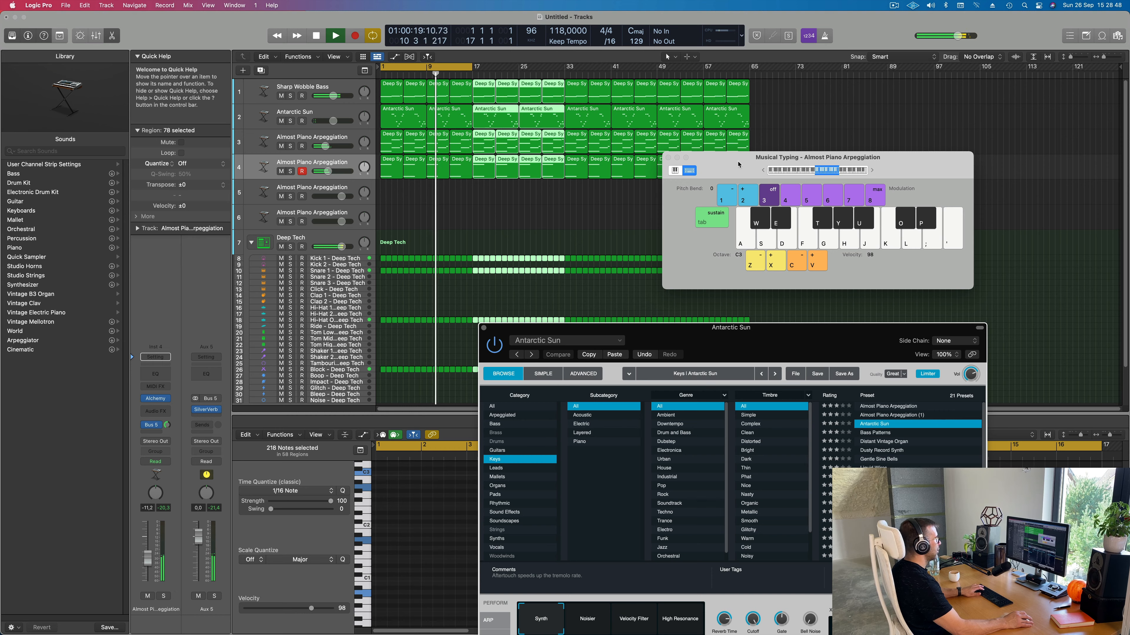
{"action": "key", "text": "super+k"}
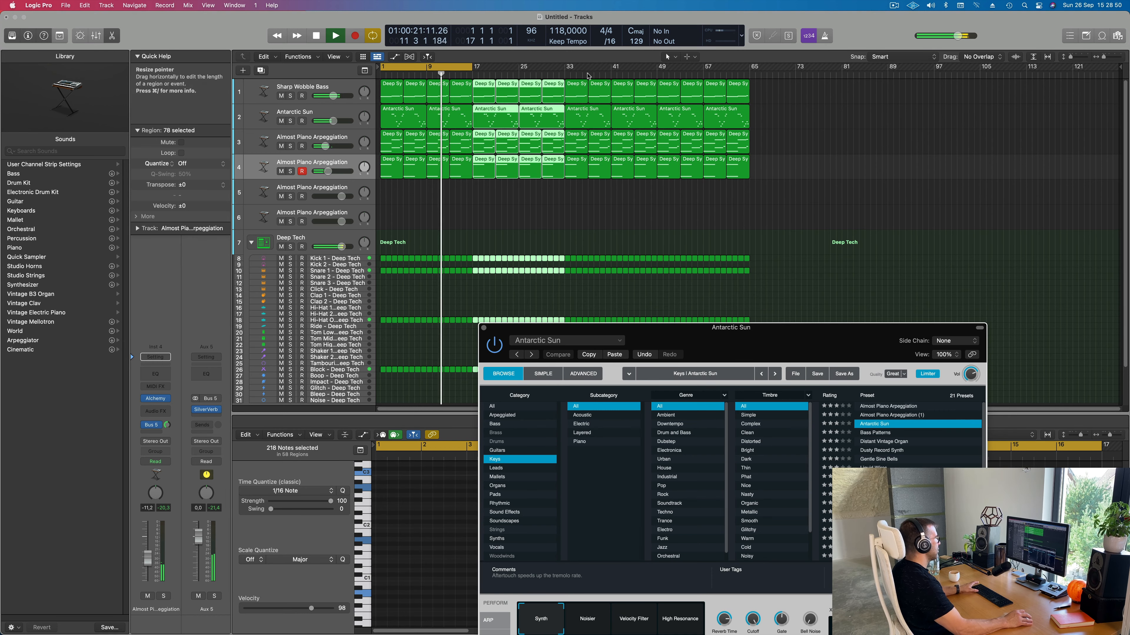
- Extend the cycle range to span bars 1 to 65 and restart playback from the beginning
{"action": "key", "text": "space"}
{"action": "key", "text": "space"}
{"action": "left_click_drag", "start_coordinate": [471, 67], "coordinate": [749, 67]}
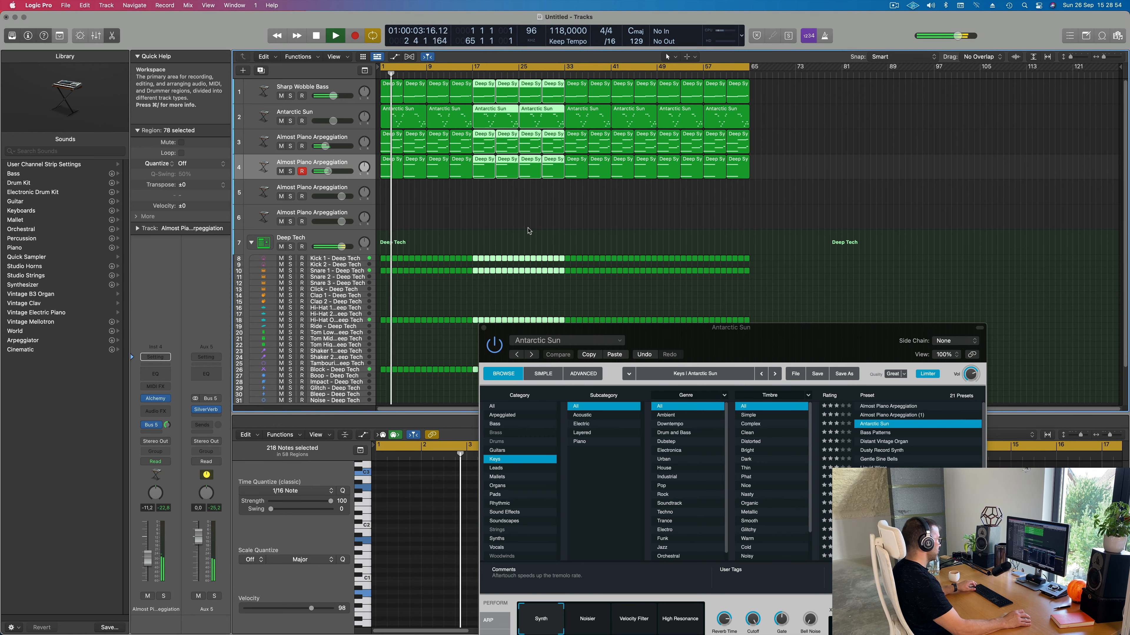
- Deselect the repeated regions, select the Kick 1 track, and close the Antarctic Sun instrument window
{"action": "left_click", "coordinate": [528, 227]}
{"action": "left_click", "coordinate": [345, 258]}
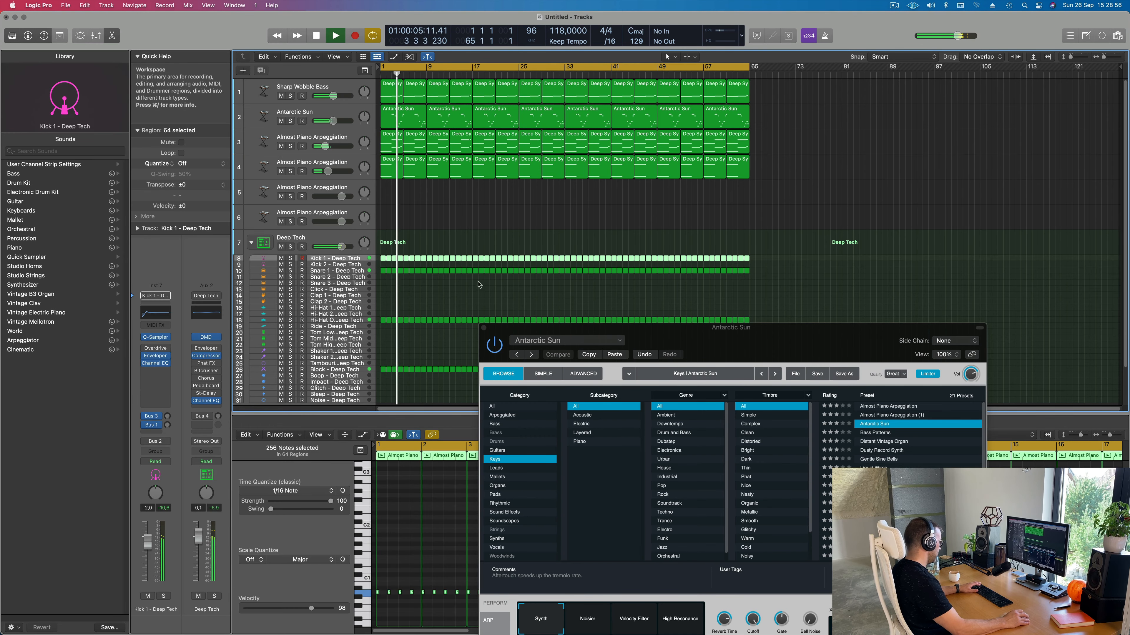
{"action": "scroll", "coordinate": [479, 285], "scroll_direction": "down", "scroll_amount": 1}
{"action": "left_click_drag", "start_coordinate": [679, 330], "coordinate": [721, 211]}
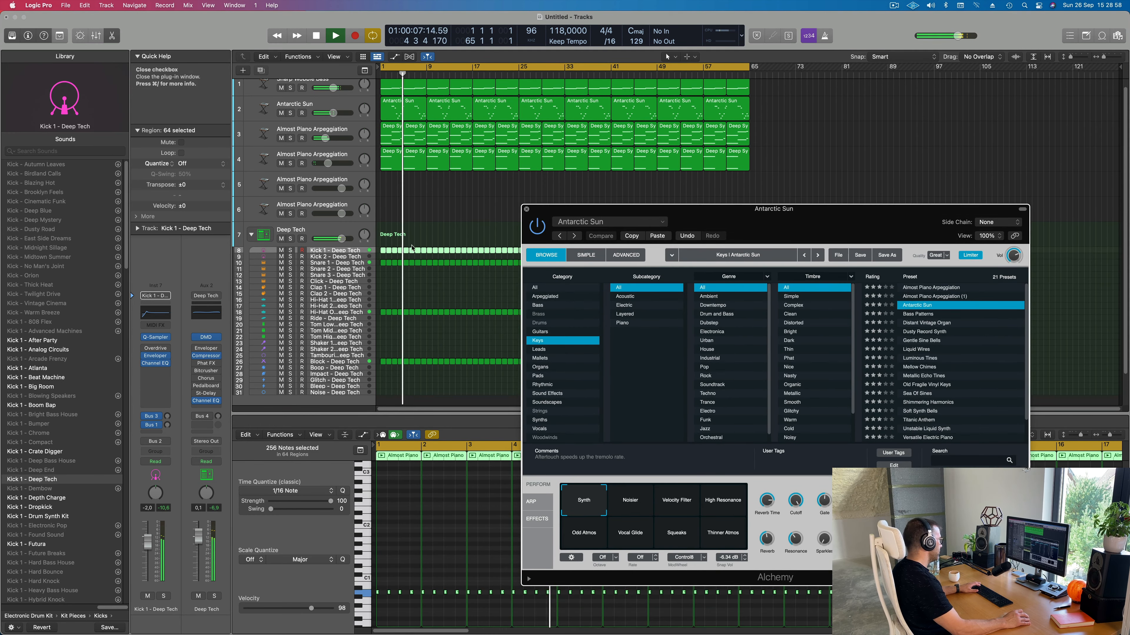
{"action": "left_click", "coordinate": [526, 209]}
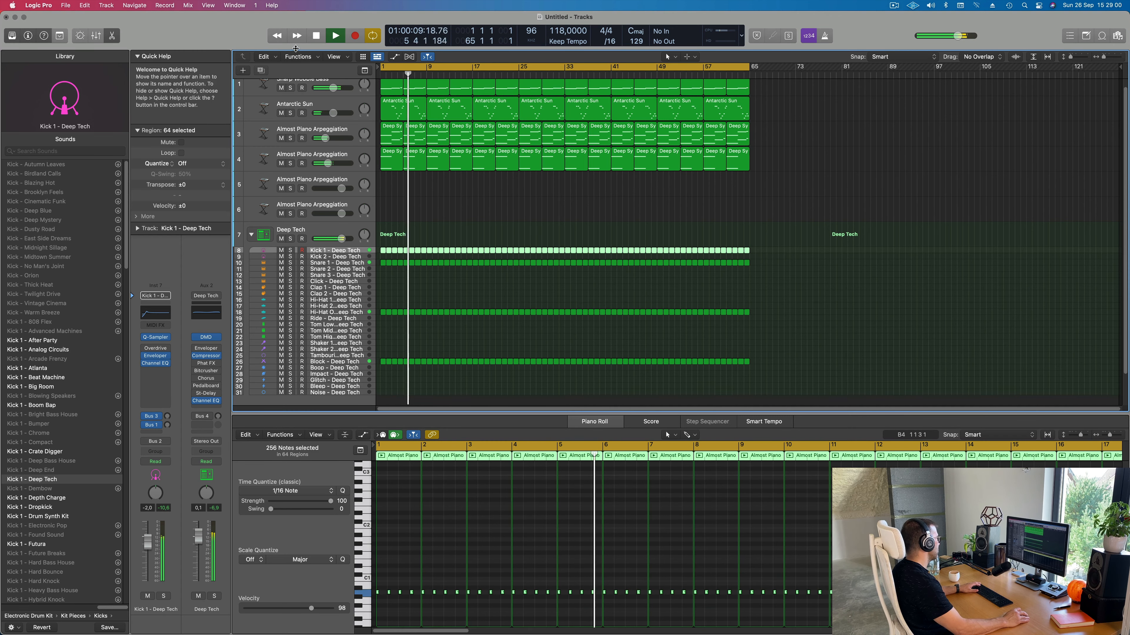
- Show the toolbar and turn on Track Zoom to enlarge the selected Kick 1 track
{"action": "left_click", "coordinate": [60, 36]}
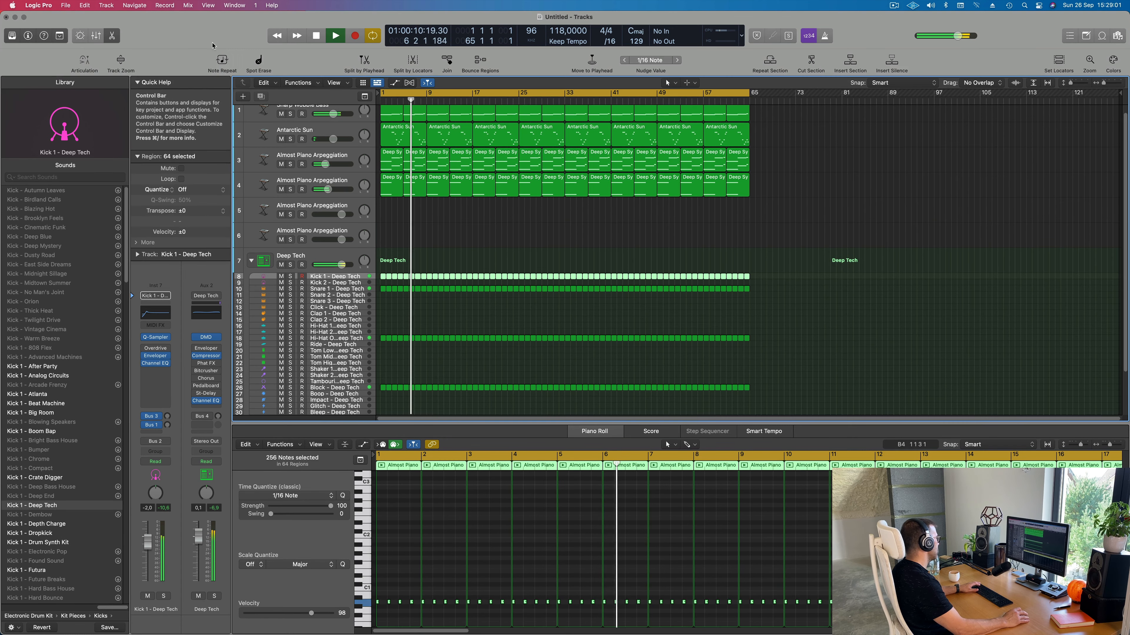
{"action": "left_click", "coordinate": [121, 63]}
{"action": "scroll", "coordinate": [502, 240], "scroll_direction": "down", "scroll_amount": 1}
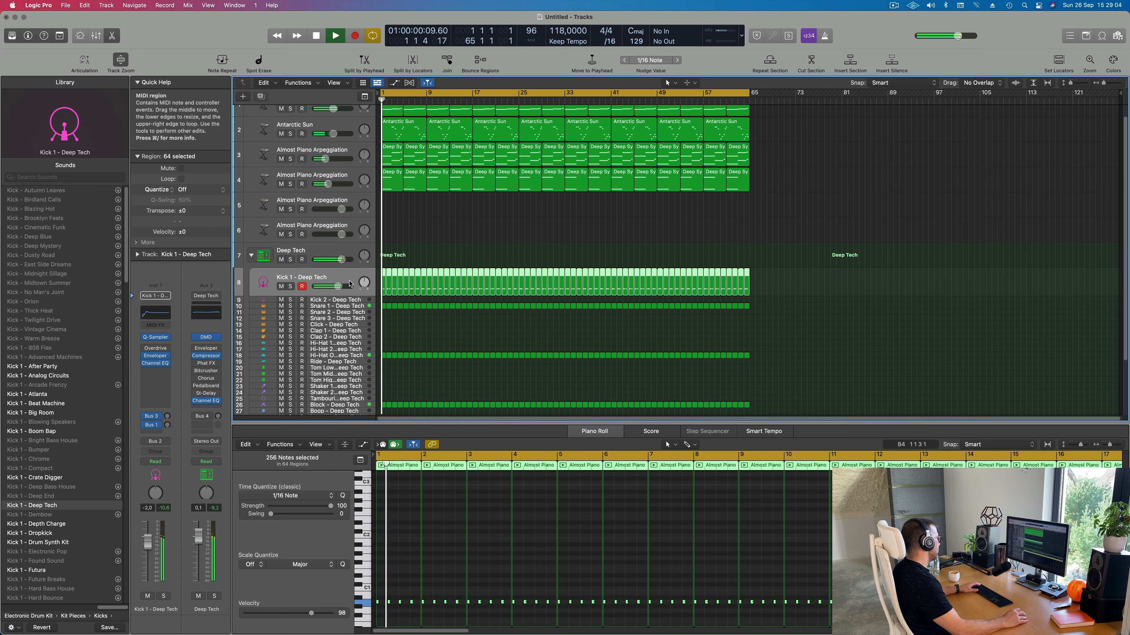
- Solo the Kick 1, Snare 1, open Hi-Hat and Block tracks one after another to hear the drum layers build up
{"action": "scroll", "coordinate": [315, 295], "scroll_direction": "down", "scroll_amount": 1}
{"action": "left_click", "coordinate": [290, 268]}
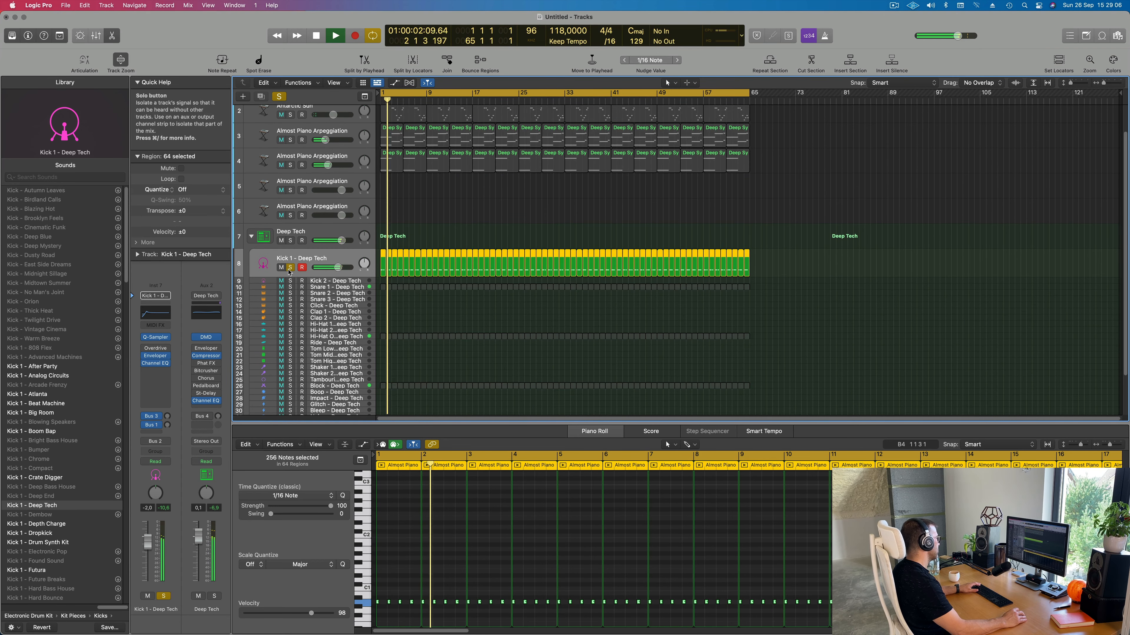
{"action": "left_click", "coordinate": [289, 269]}
{"action": "left_click", "coordinate": [289, 269]}
{"action": "left_click", "coordinate": [290, 287]}
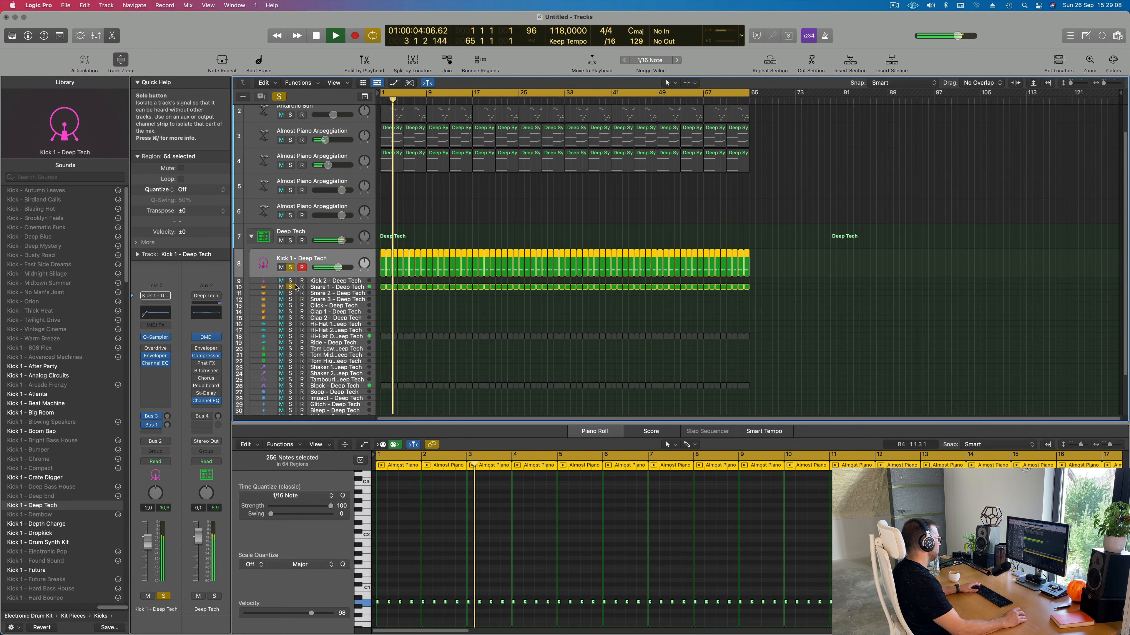
{"action": "scroll", "coordinate": [298, 277], "scroll_direction": "down", "scroll_amount": 1}
{"action": "scroll", "coordinate": [293, 294], "scroll_direction": "down", "scroll_amount": 1}
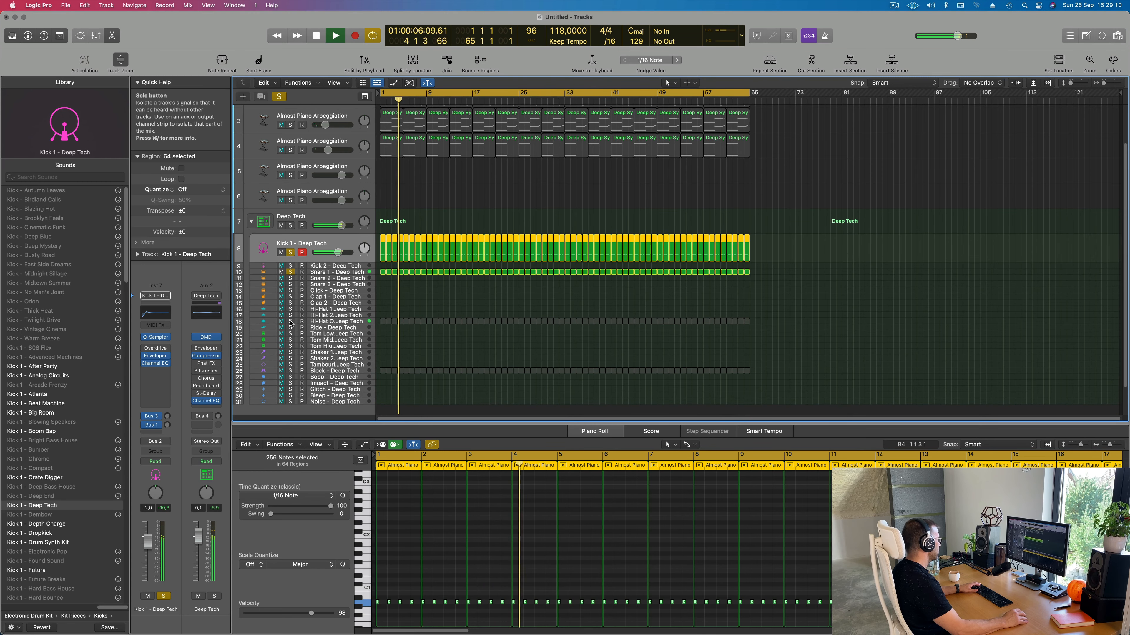
{"action": "left_click", "coordinate": [290, 321]}
{"action": "scroll", "coordinate": [290, 329], "scroll_direction": "down", "scroll_amount": 3}
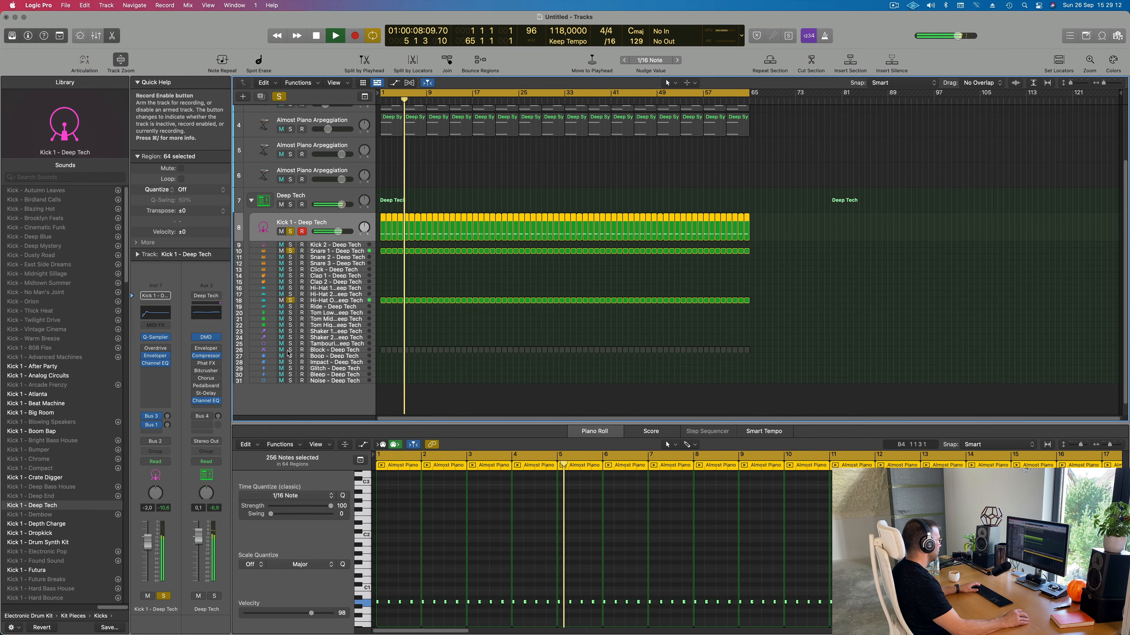
{"action": "left_click", "coordinate": [290, 350]}
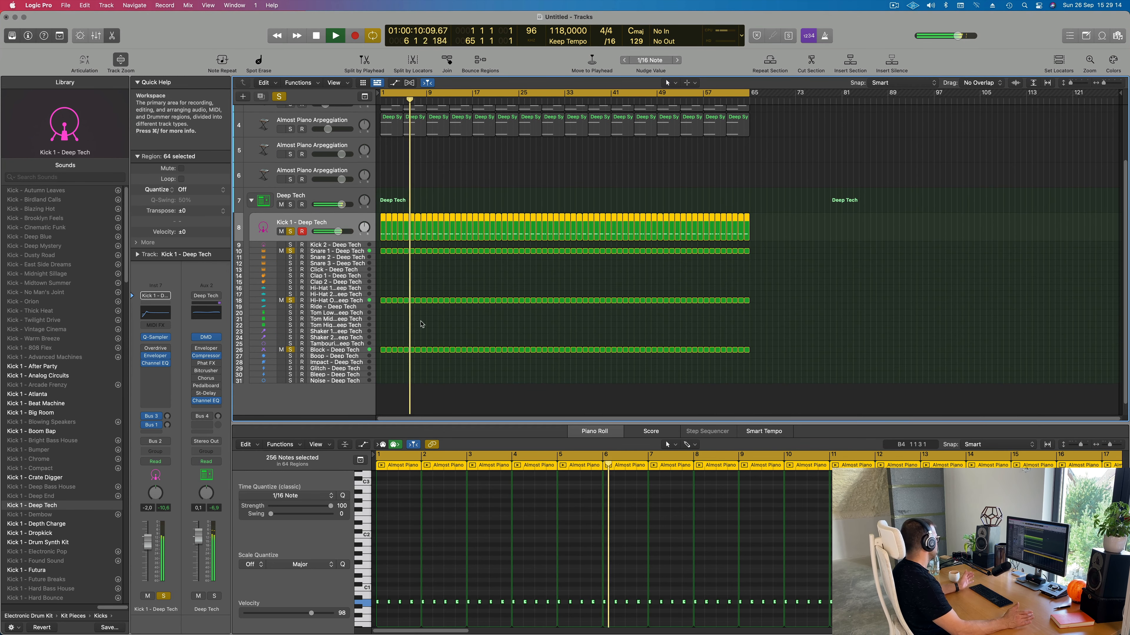
- Solo the Sharp Wobble Bass along with the drums and adjust the perform knob beside Delay in its Alchemy instrument during playback
{"action": "scroll", "coordinate": [436, 328], "scroll_direction": "up", "scroll_amount": 6}
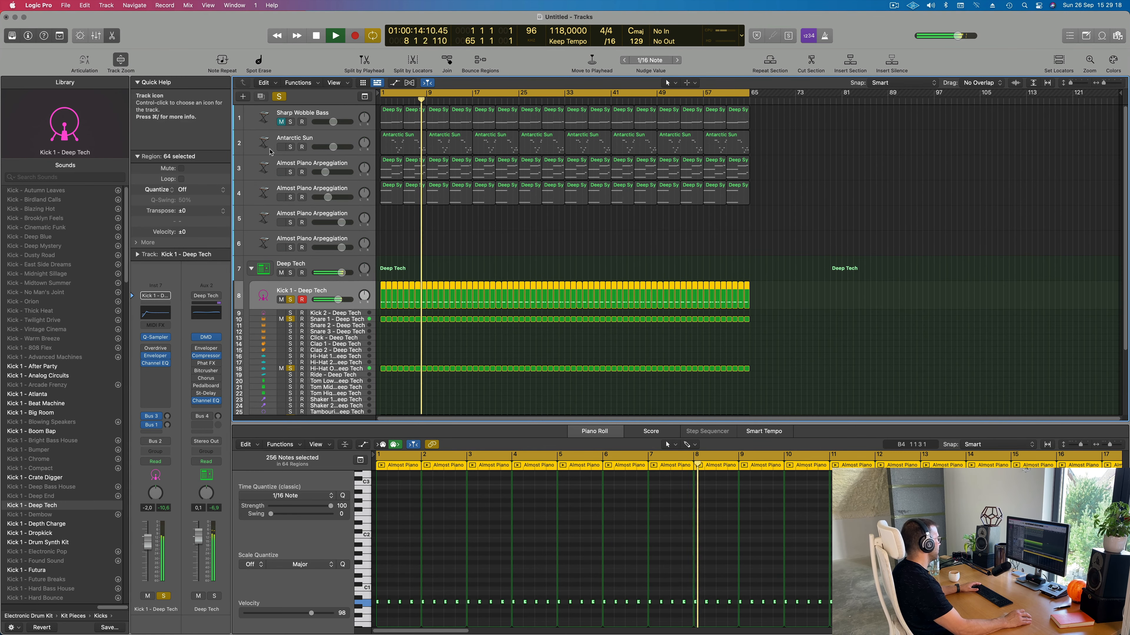
{"action": "left_click", "coordinate": [290, 122]}
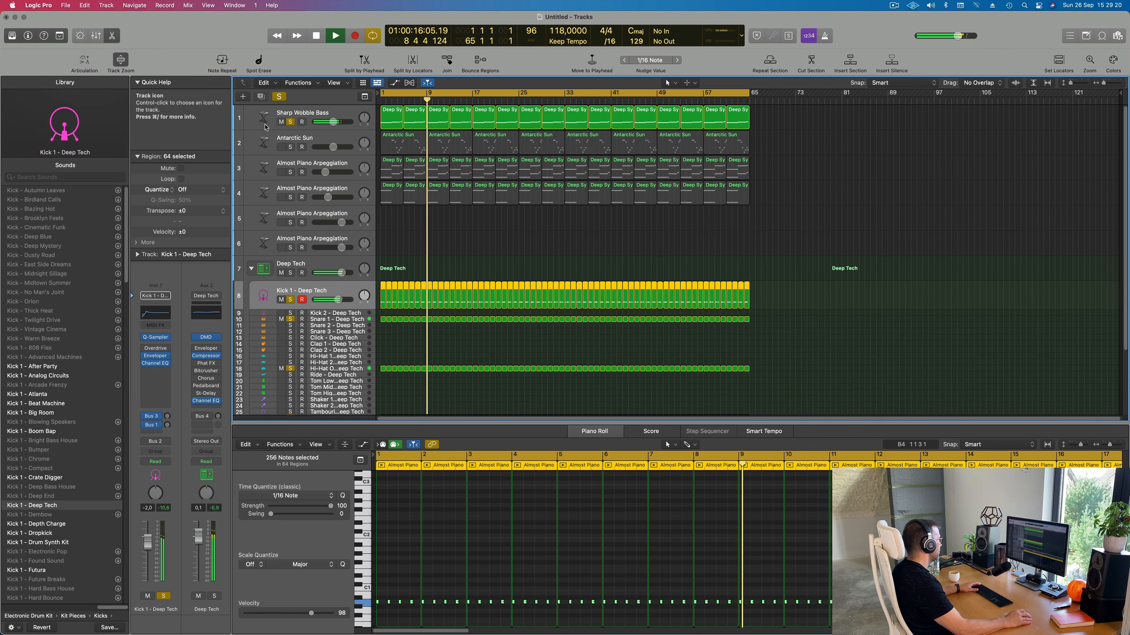
{"action": "left_click", "coordinate": [318, 115]}
{"action": "key", "text": "Return"}
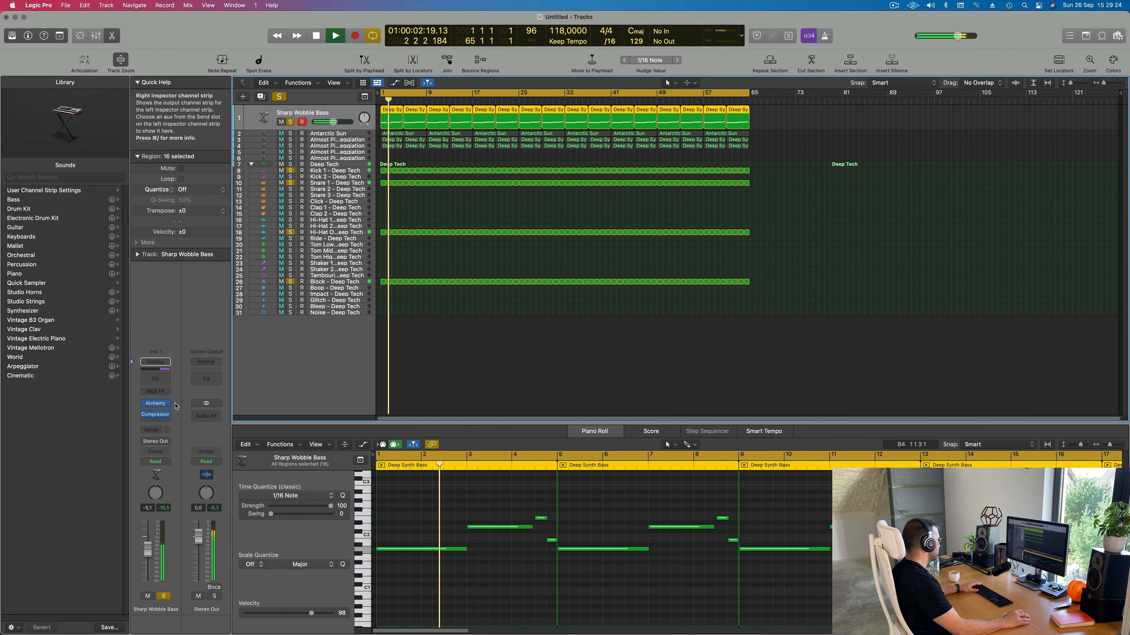
{"action": "left_click", "coordinate": [155, 405]}
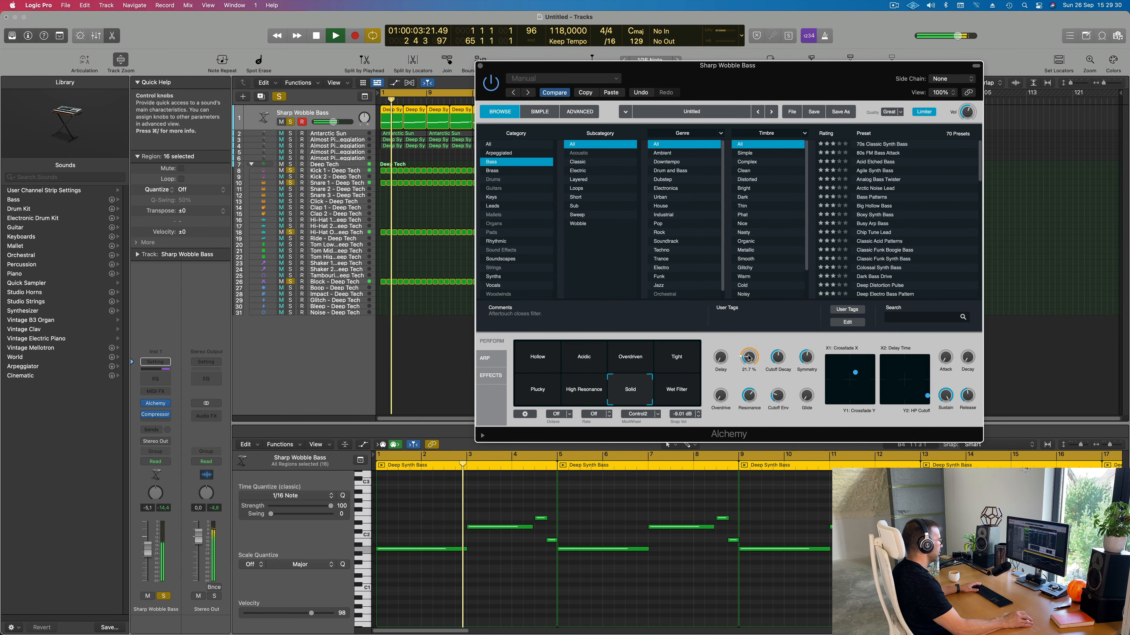
{"action": "left_click_drag", "start_coordinate": [749, 359], "coordinate": [749, 358]}
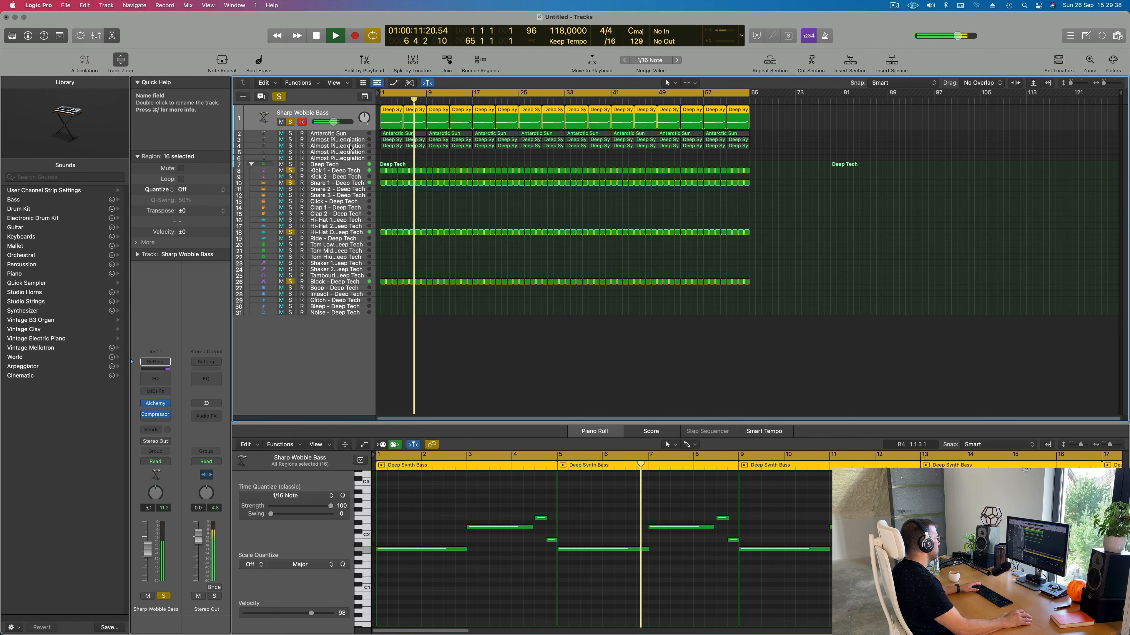
- Solo the Almost Piano Arpeggiation on track 3 from the beginning and set its volume to -14.2 dB
{"action": "left_click", "coordinate": [349, 134]}
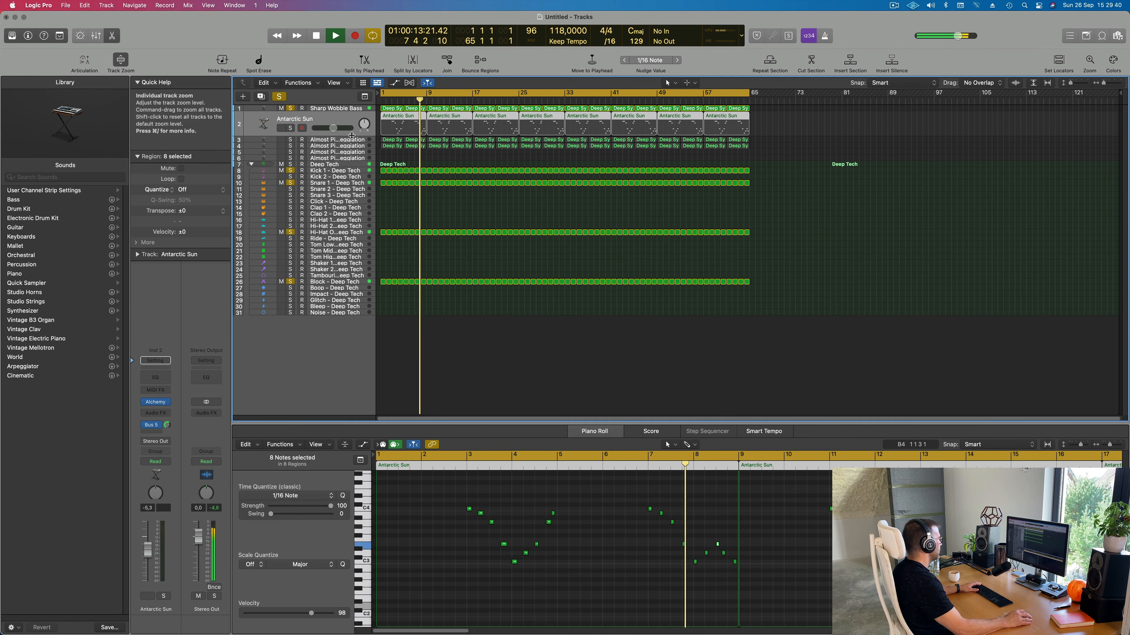
{"action": "left_click", "coordinate": [355, 146]}
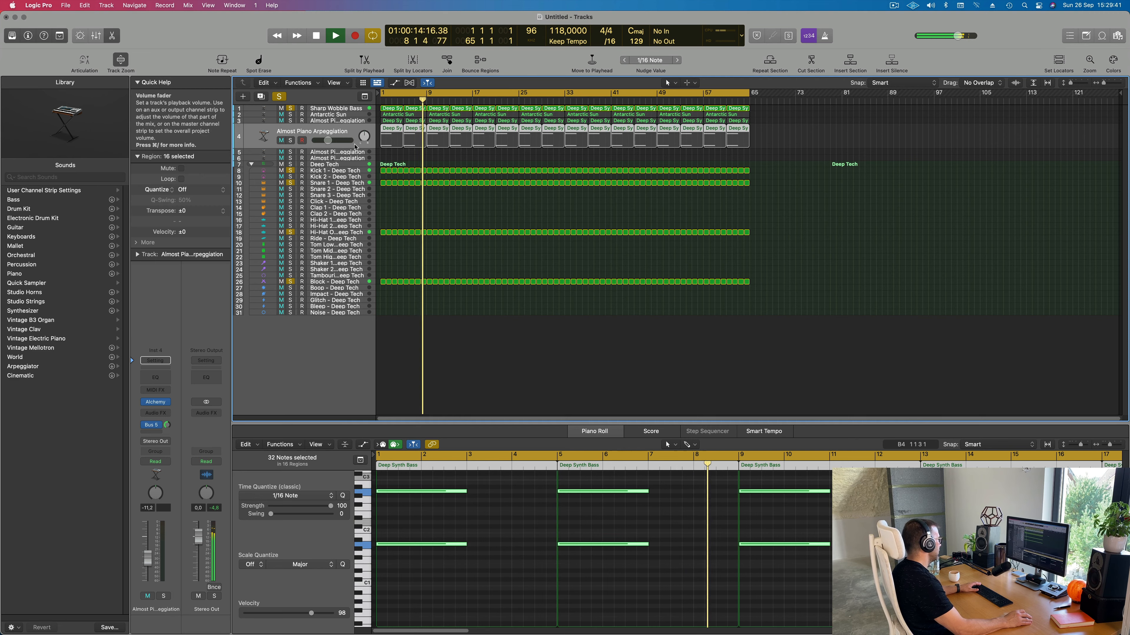
{"action": "key", "text": "Return"}
{"action": "left_click", "coordinate": [355, 124]}
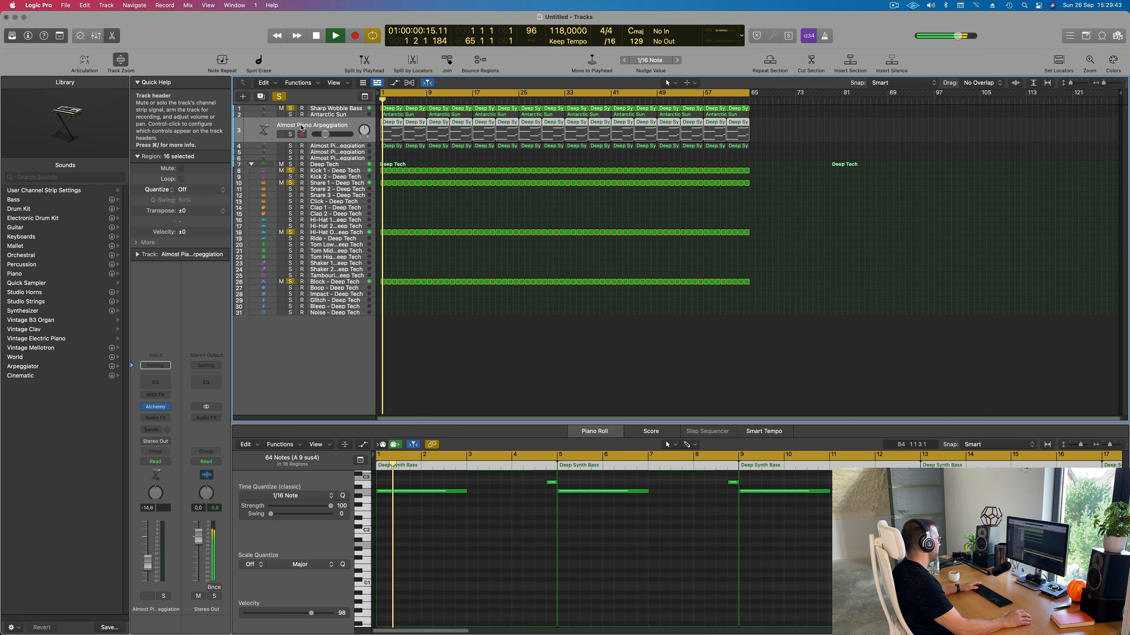
{"action": "left_click", "coordinate": [289, 134]}
{"action": "key", "text": "Return"}
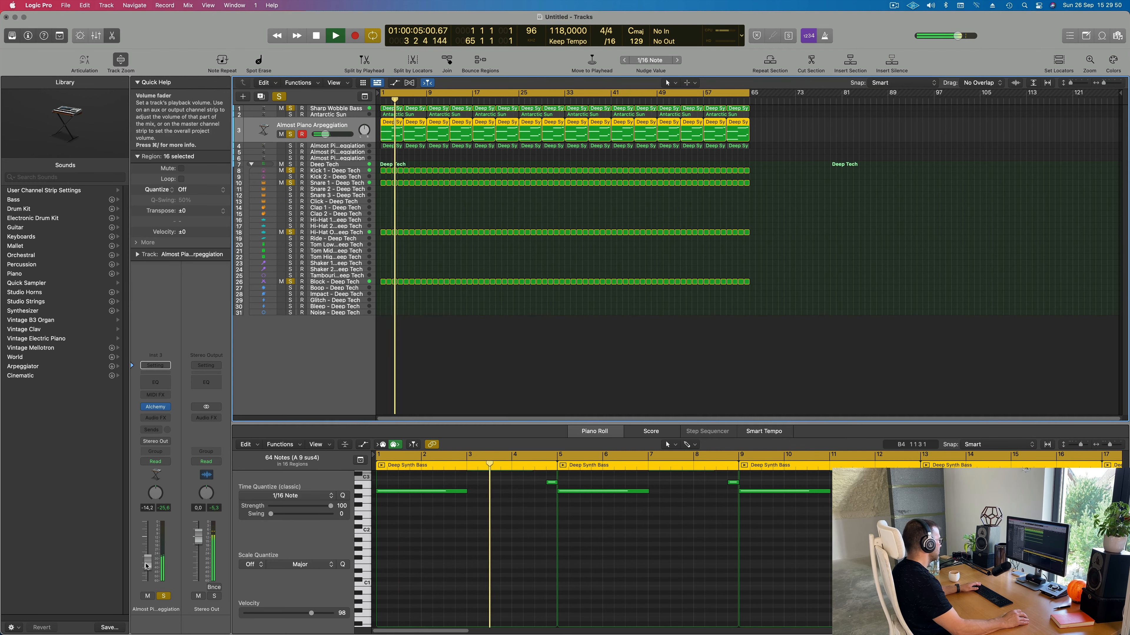
{"action": "scroll", "coordinate": [493, 547], "scroll_direction": "up", "scroll_amount": 3}
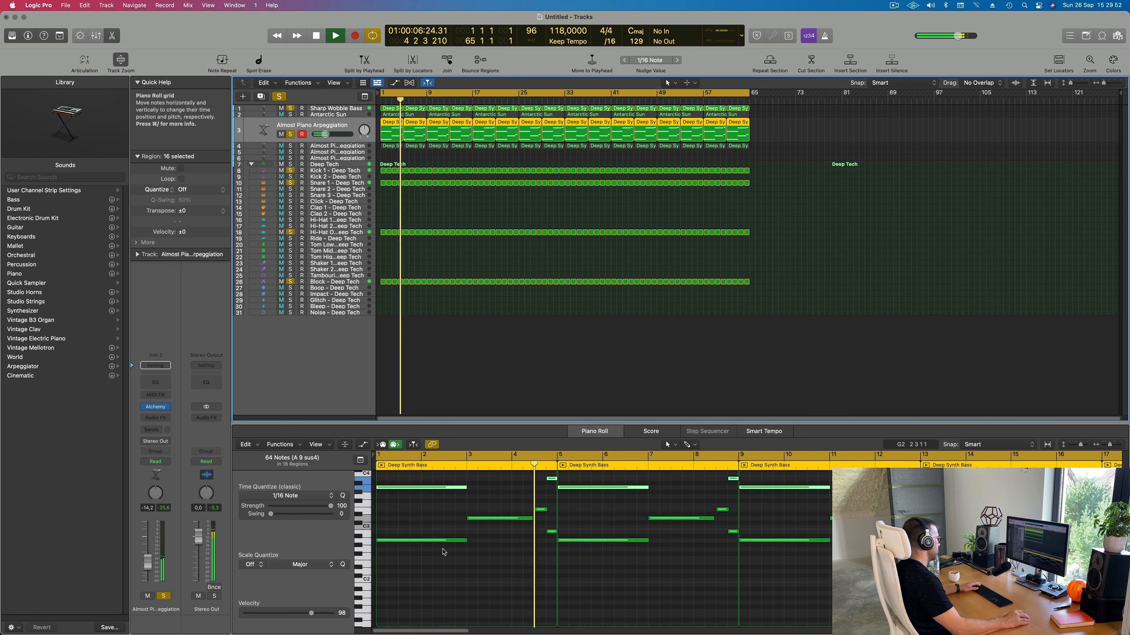
{"action": "scroll", "coordinate": [494, 548], "scroll_direction": "up", "scroll_amount": 2}
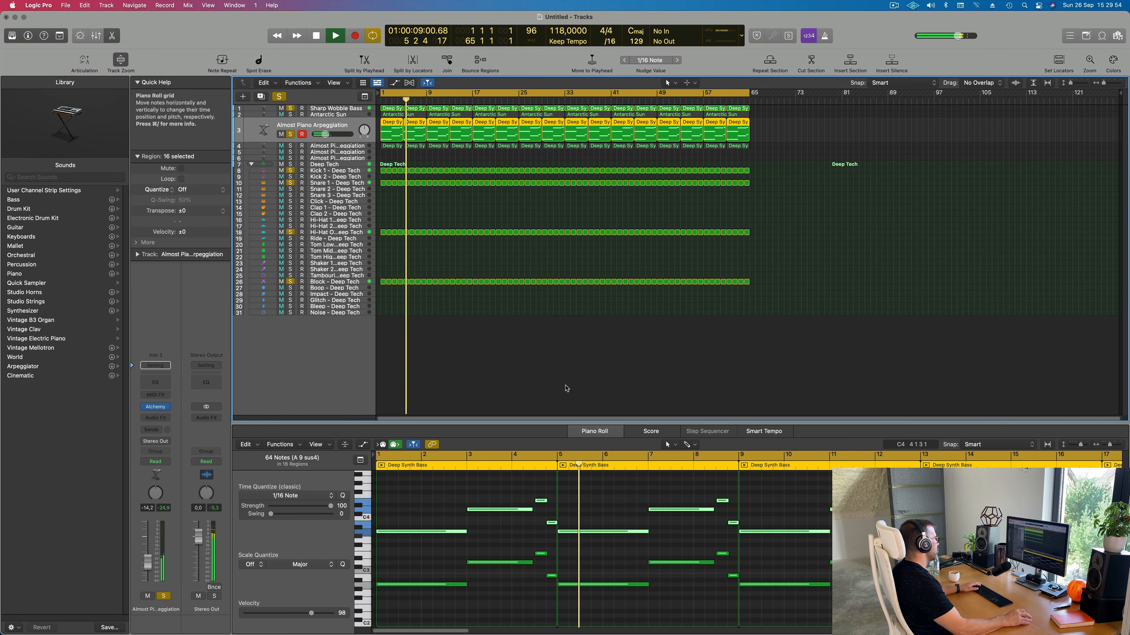
- Solo the Almost Piano Arpeggiation on track 4 from the beginning, and clear all solos after listening
{"action": "left_click", "coordinate": [339, 146]}
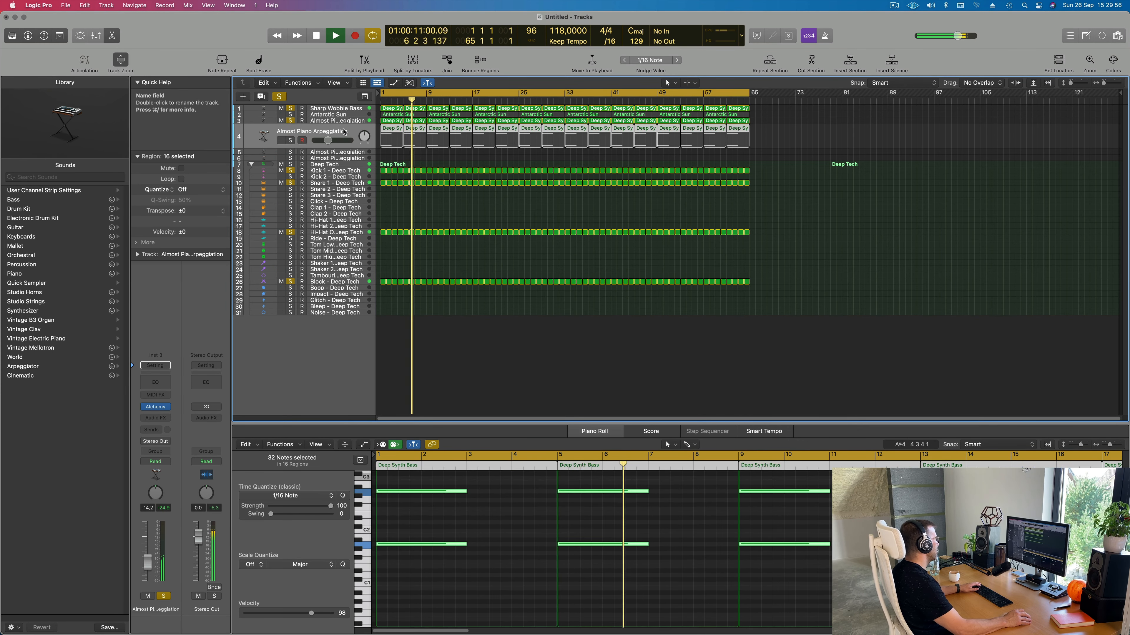
{"action": "left_click", "coordinate": [290, 143]}
{"action": "key", "text": "Return"}
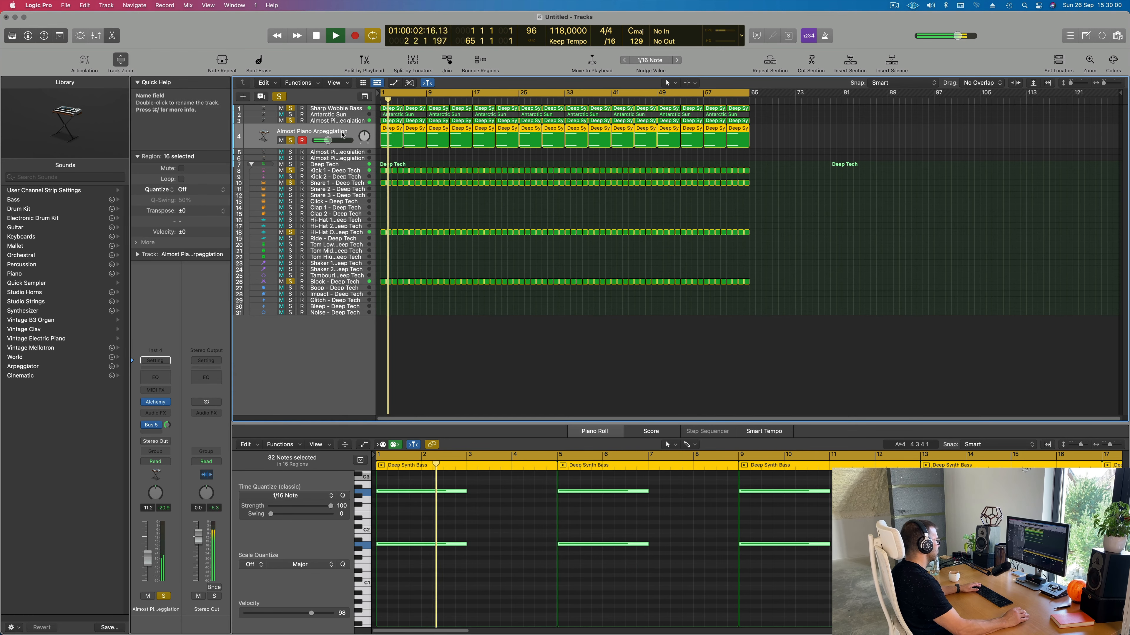
{"action": "left_click", "coordinate": [279, 97]}
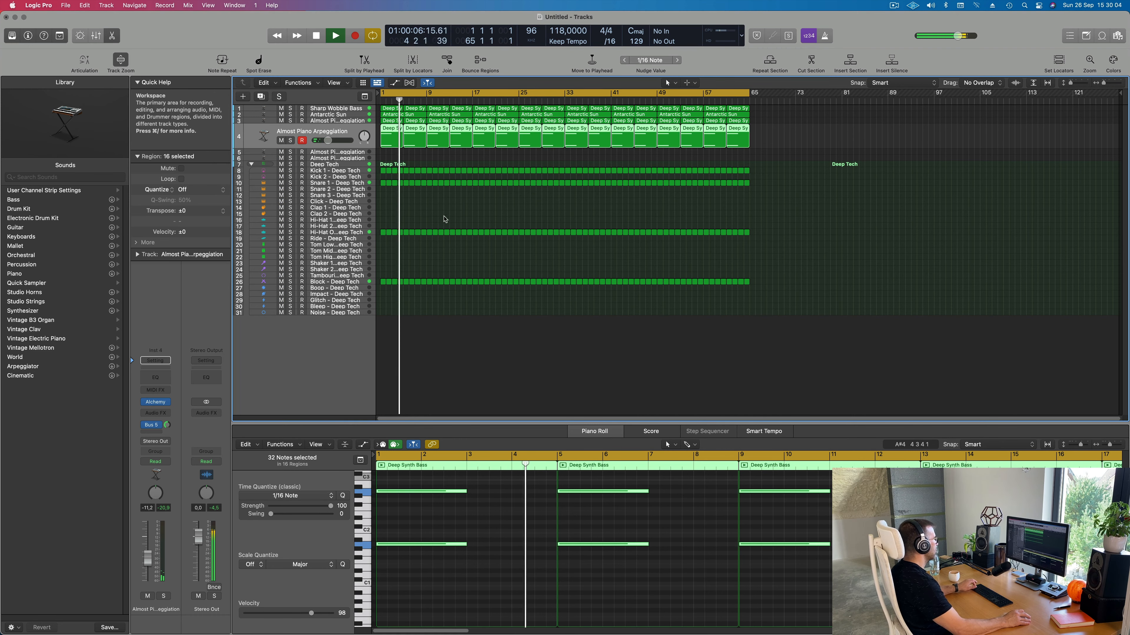
- Select the Antarctic Sun track, replay the arrangement from the beginning, and duplicate the track with its settings
{"action": "scroll", "coordinate": [445, 219], "scroll_direction": "up", "scroll_amount": 3}
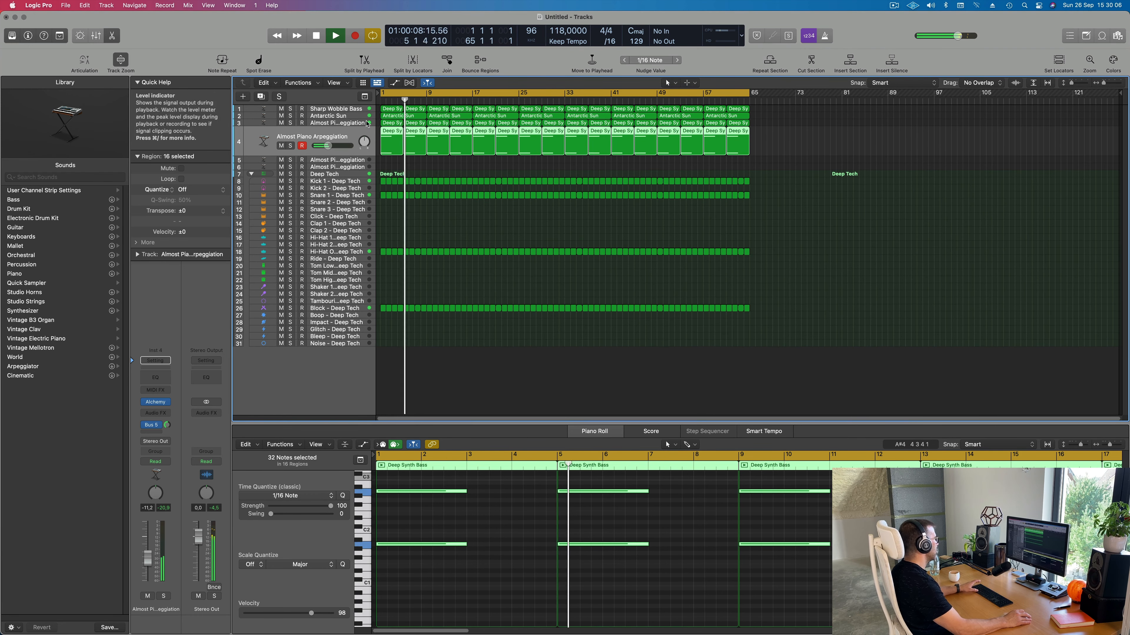
{"action": "left_click", "coordinate": [352, 117]}
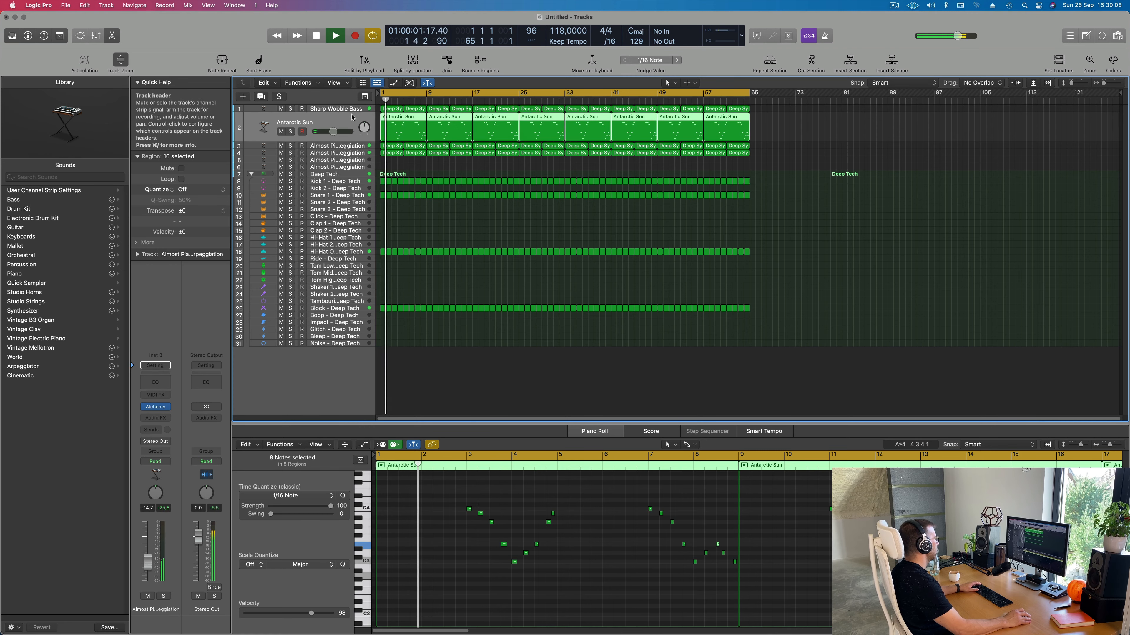
{"action": "key", "text": "Return"}
{"action": "scroll", "coordinate": [492, 227], "scroll_direction": "right", "scroll_amount": 3}
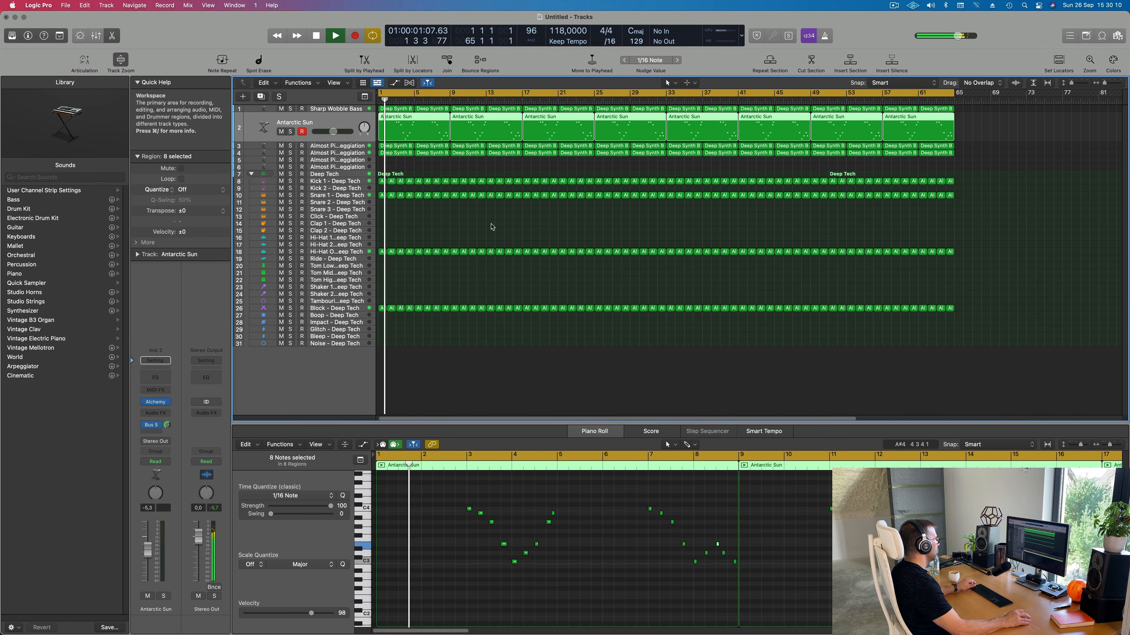
{"action": "scroll", "coordinate": [489, 234], "scroll_direction": "right", "scroll_amount": 3}
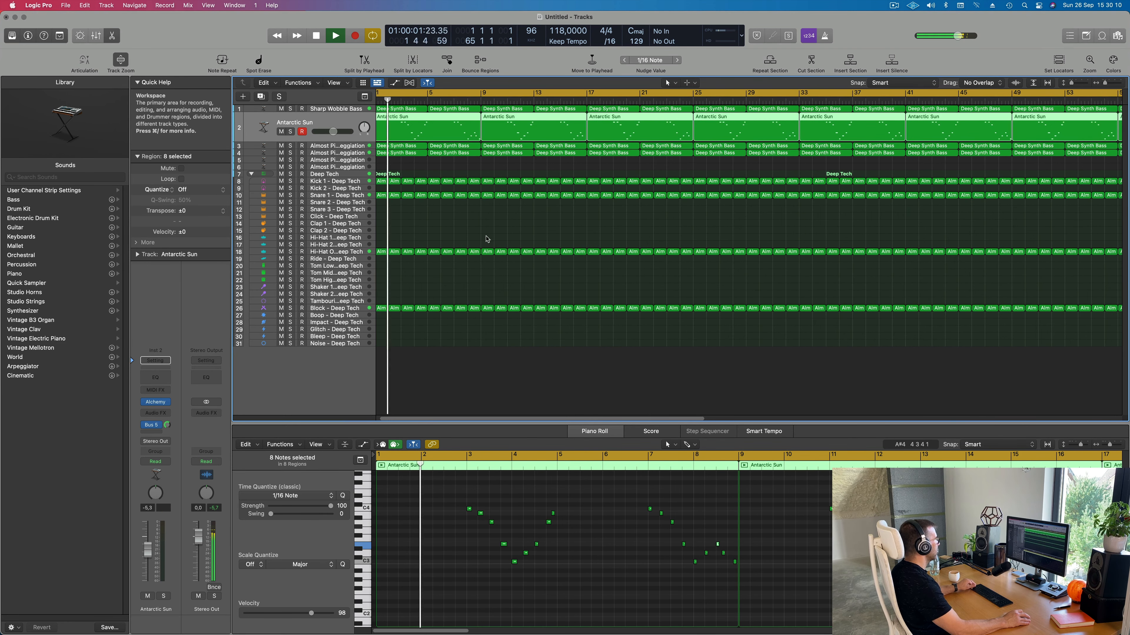
{"action": "scroll", "coordinate": [466, 239], "scroll_direction": "left", "scroll_amount": 2}
{"action": "left_click", "coordinate": [468, 241]}
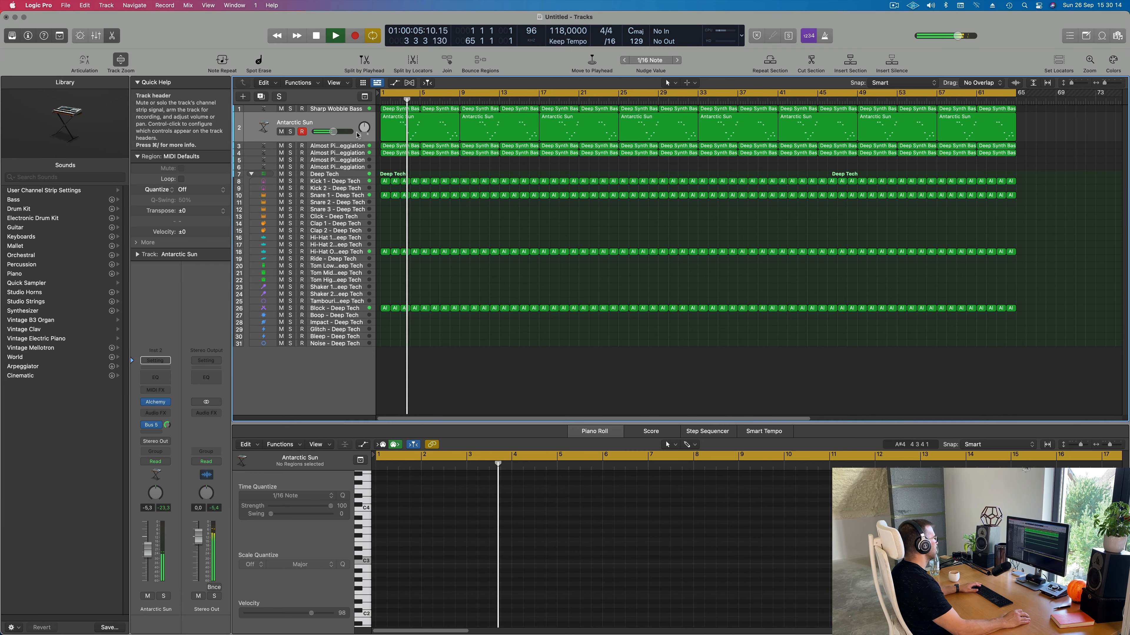
{"action": "left_click", "coordinate": [358, 135]}
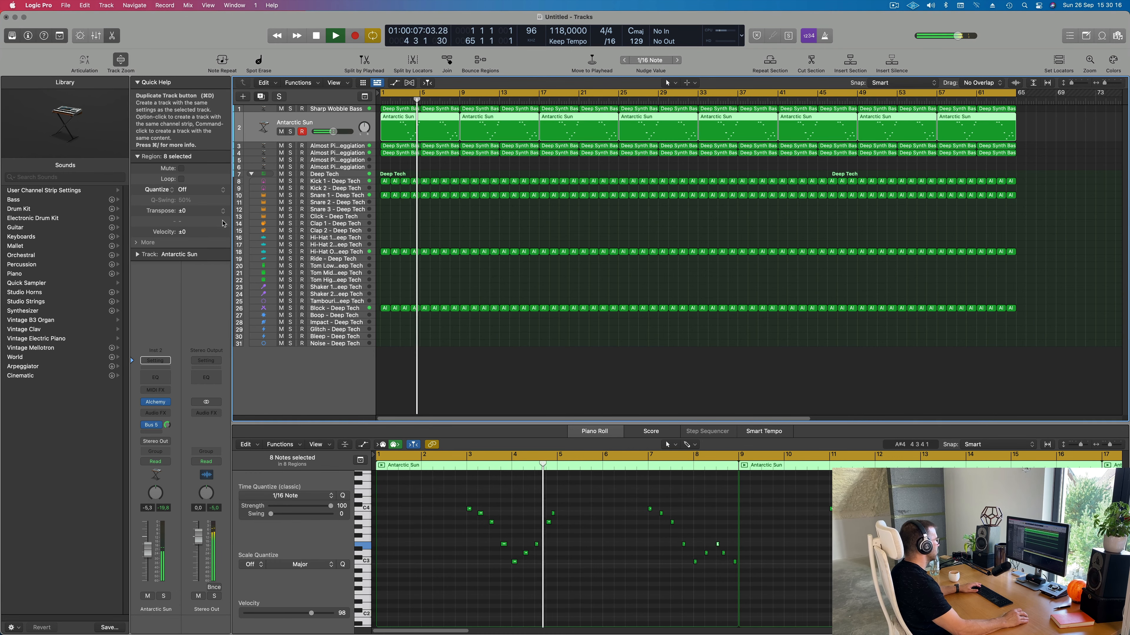
{"action": "key", "text": "super+d"}
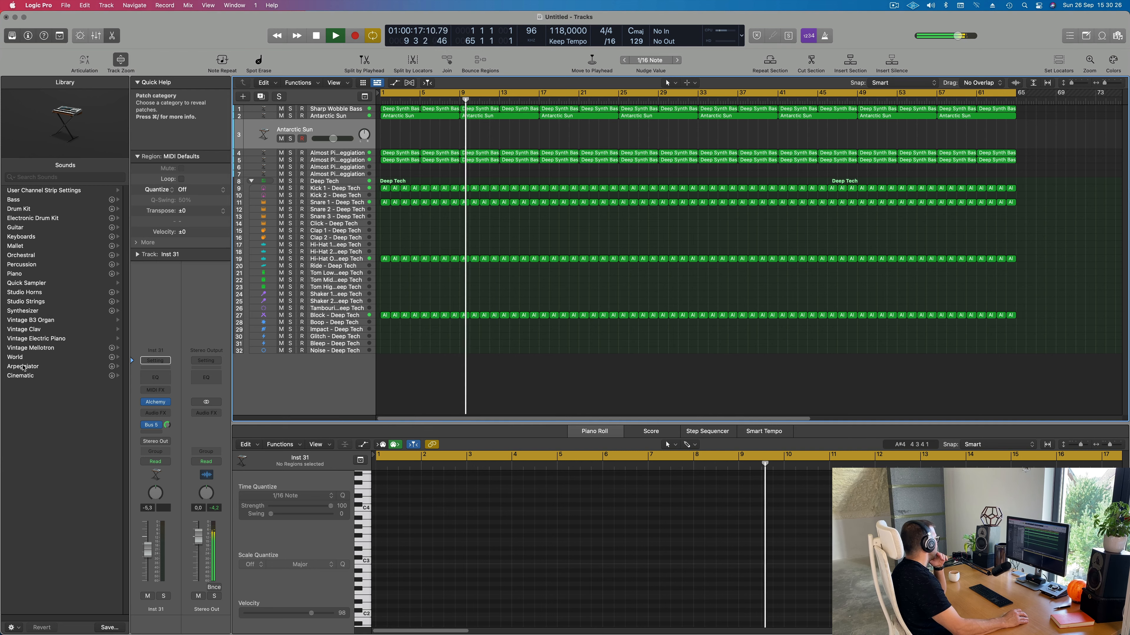
- Check the Orchestral category in the Library, and open the duplicated Antarctic Sun track's Alchemy instrument clear of the track area
{"action": "left_click", "coordinate": [21, 256]}
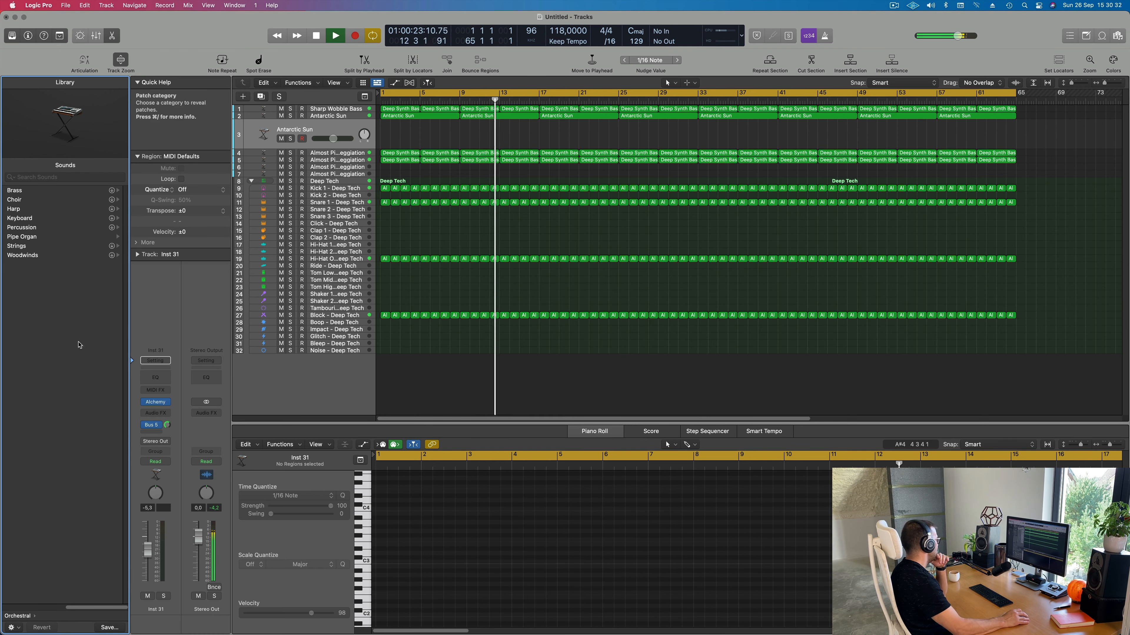
{"action": "left_click", "coordinate": [16, 617]}
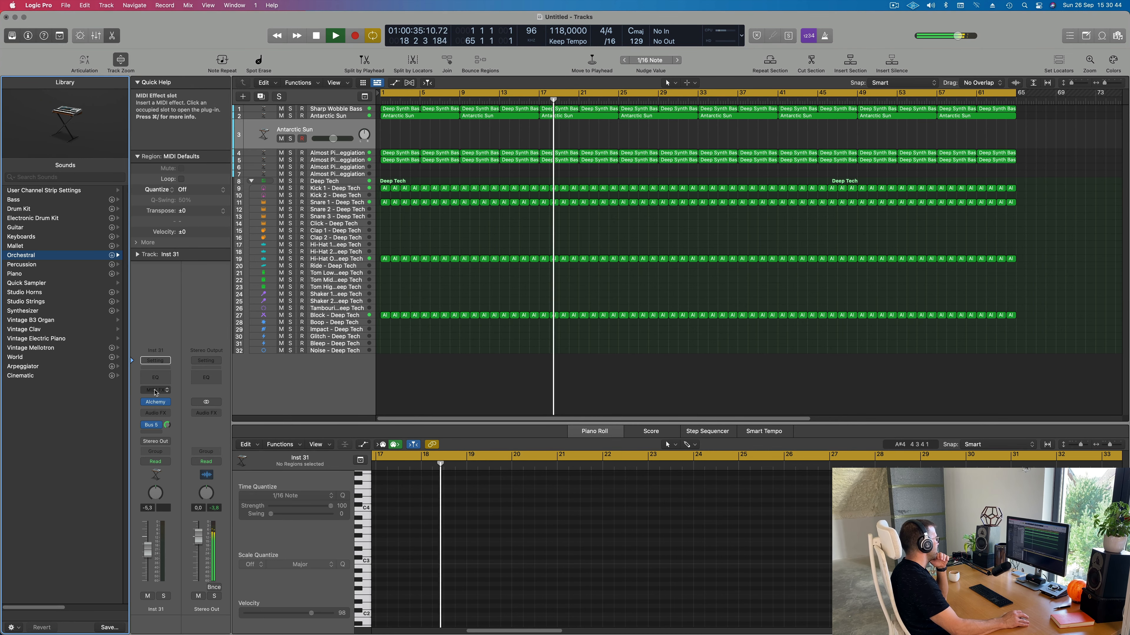
{"action": "left_click", "coordinate": [156, 403]}
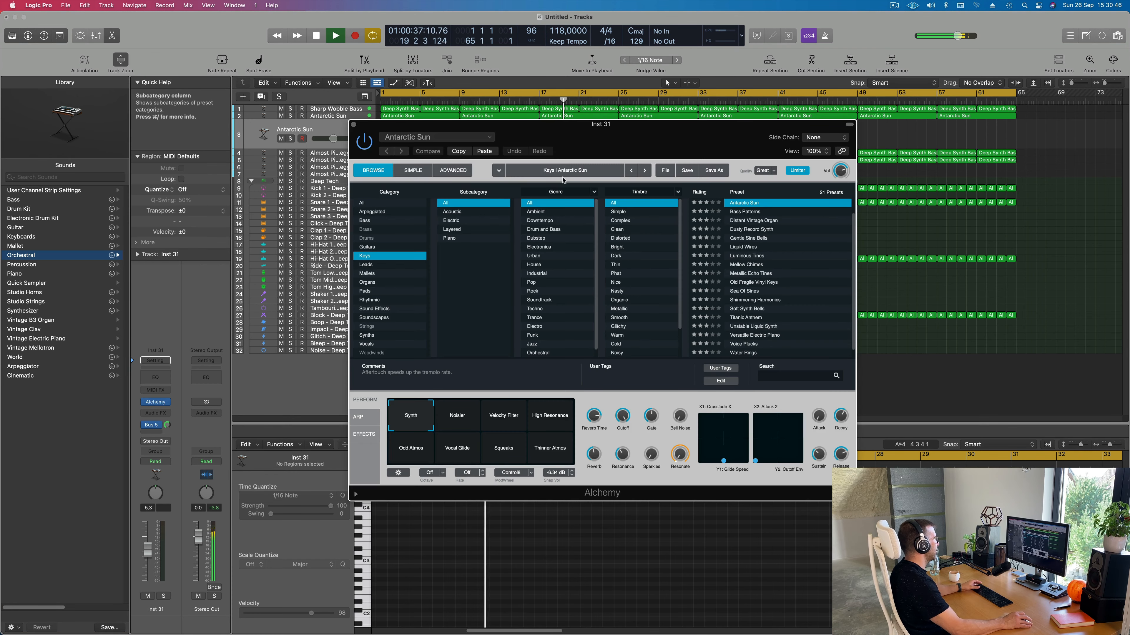
{"action": "left_click_drag", "start_coordinate": [644, 141], "coordinate": [509, 130]}
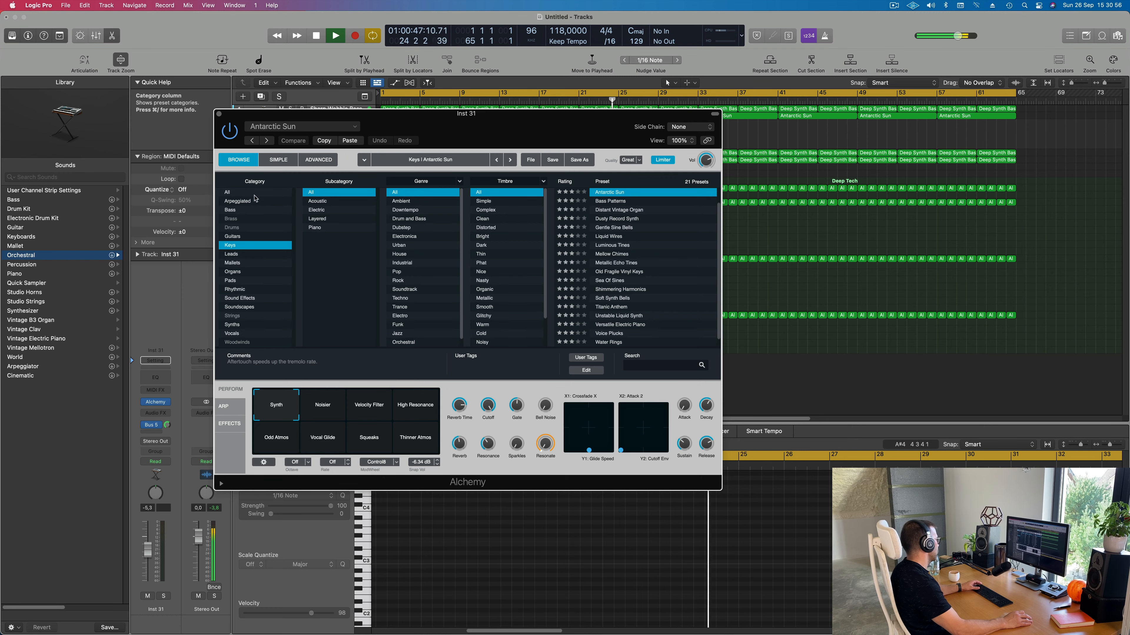
- Filter Alchemy's Keys presets to the Piano subcategory and load Versatile Electric Piano on the duplicated track
{"action": "left_click", "coordinate": [321, 227]}
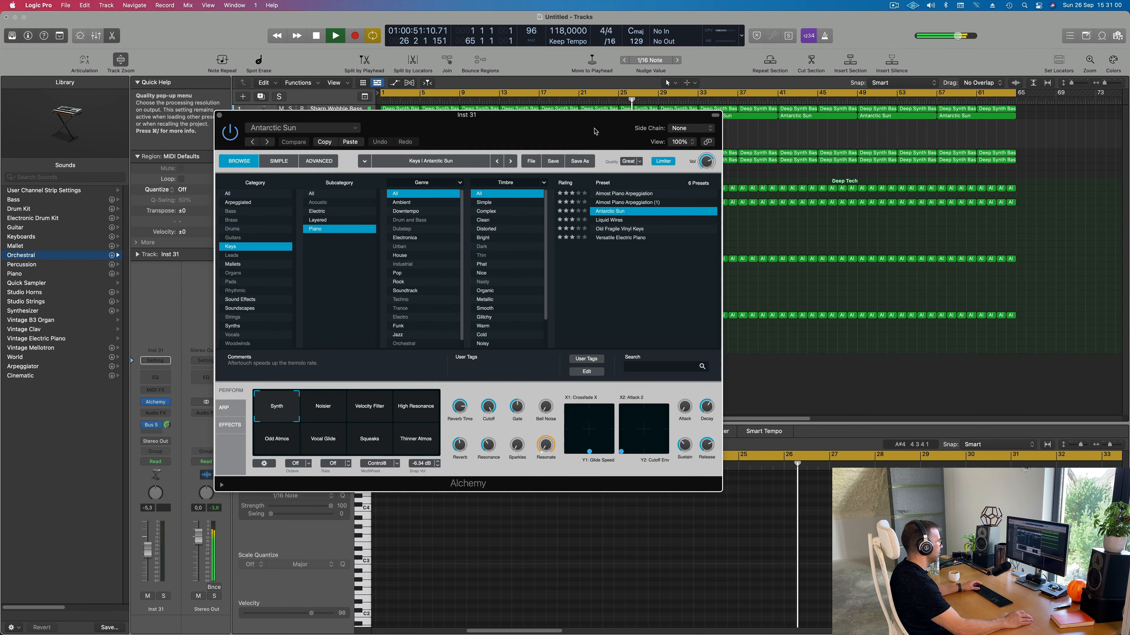
{"action": "left_click_drag", "start_coordinate": [554, 115], "coordinate": [827, 228]}
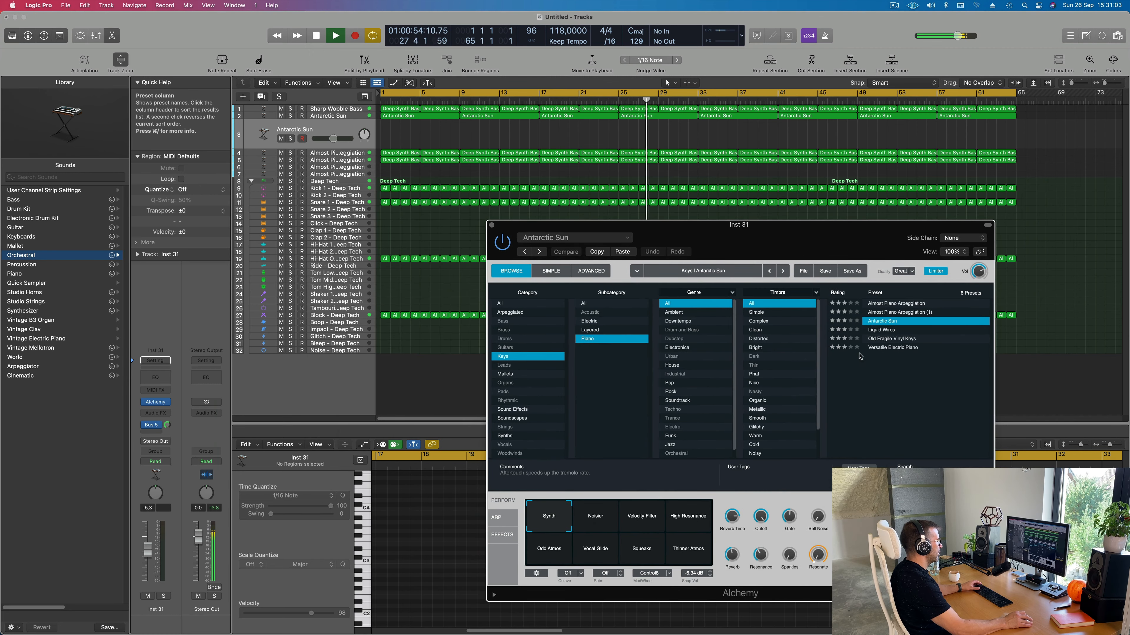
{"action": "left_click", "coordinate": [885, 349]}
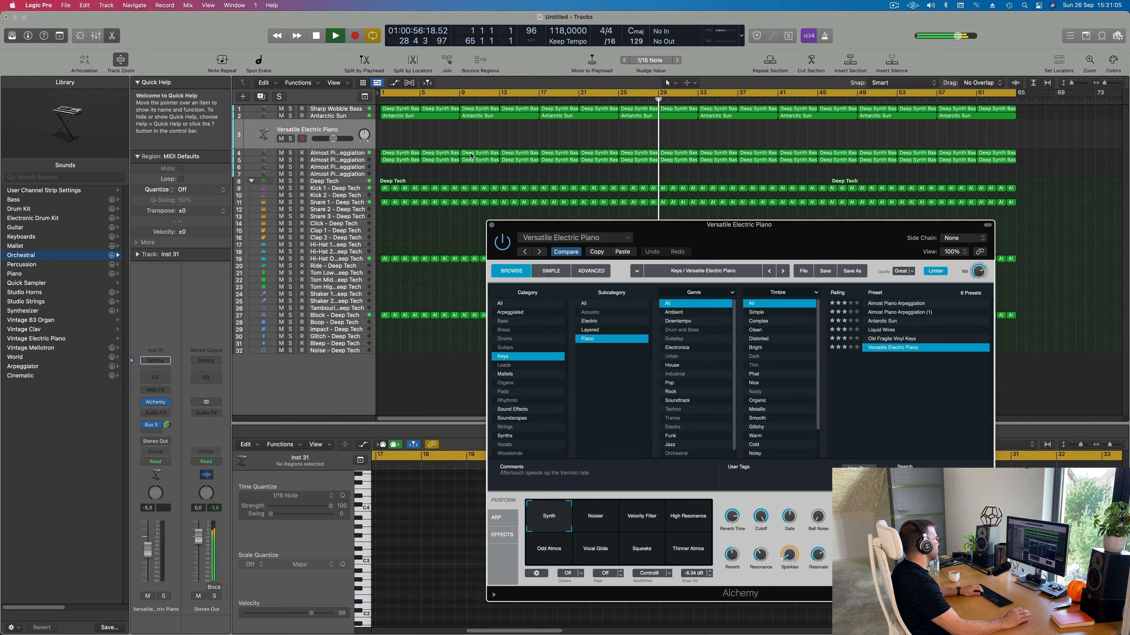
{"action": "left_click", "coordinate": [336, 130]}
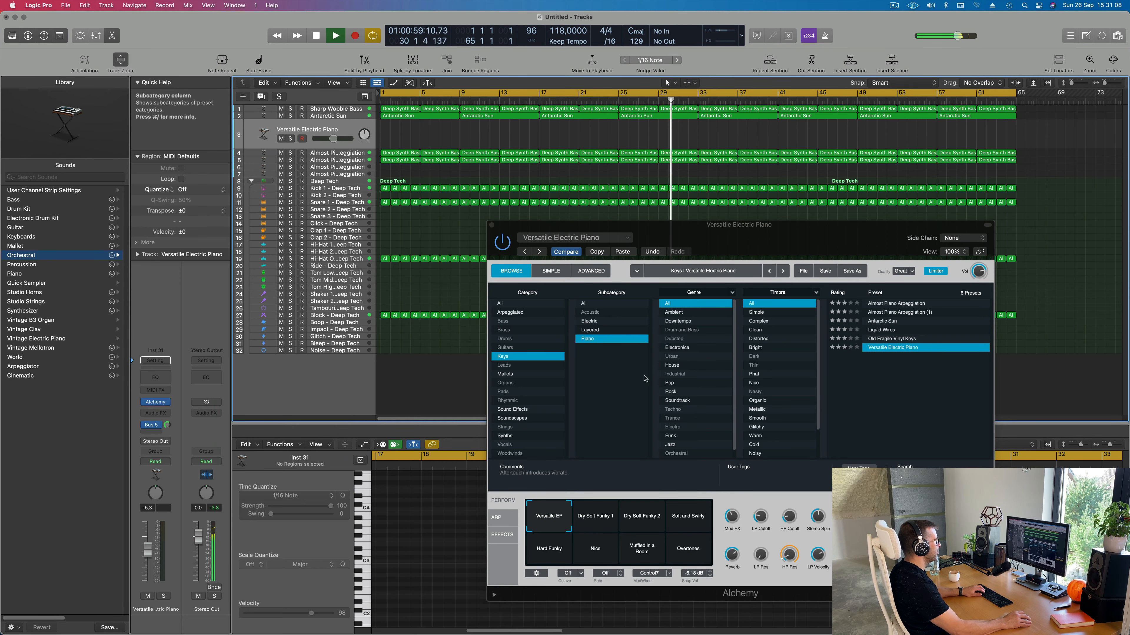
- Open Musical Typing, try low notes on the Versatile Electric Piano over the playback, and raise its volume to -1.5 dB
{"action": "key", "text": "super+k"}
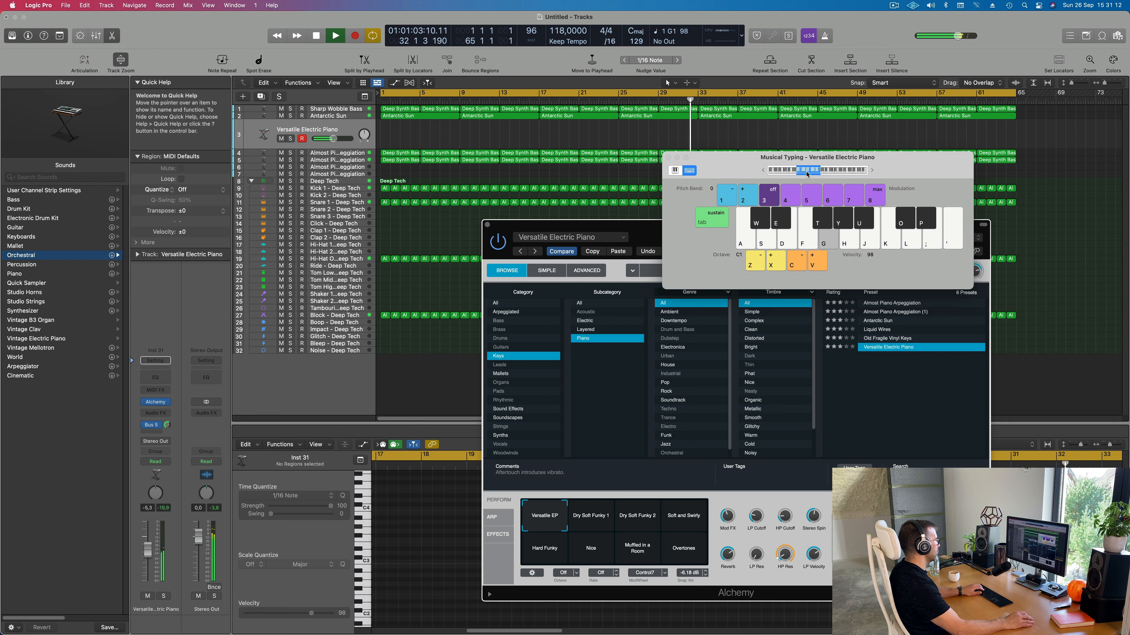
{"action": "key", "text": "f"}
{"action": "key", "text": "k"}
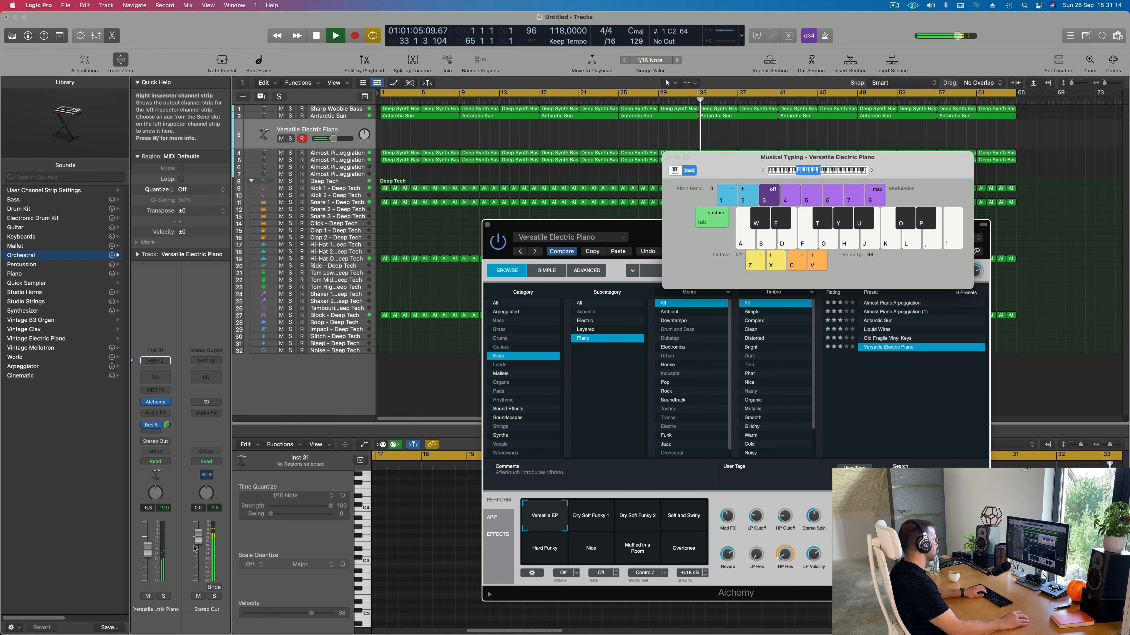
{"action": "left_click_drag", "start_coordinate": [147, 551], "coordinate": [149, 535]}
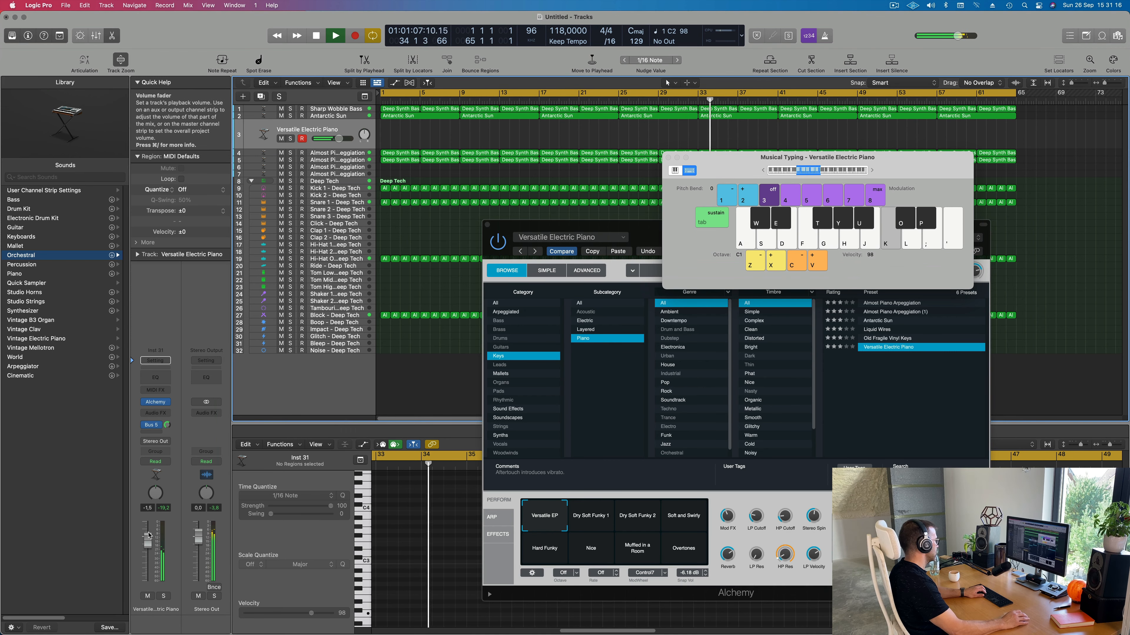
{"action": "key", "text": "h"}
{"action": "key", "text": "j"}
{"action": "key", "text": "k"}
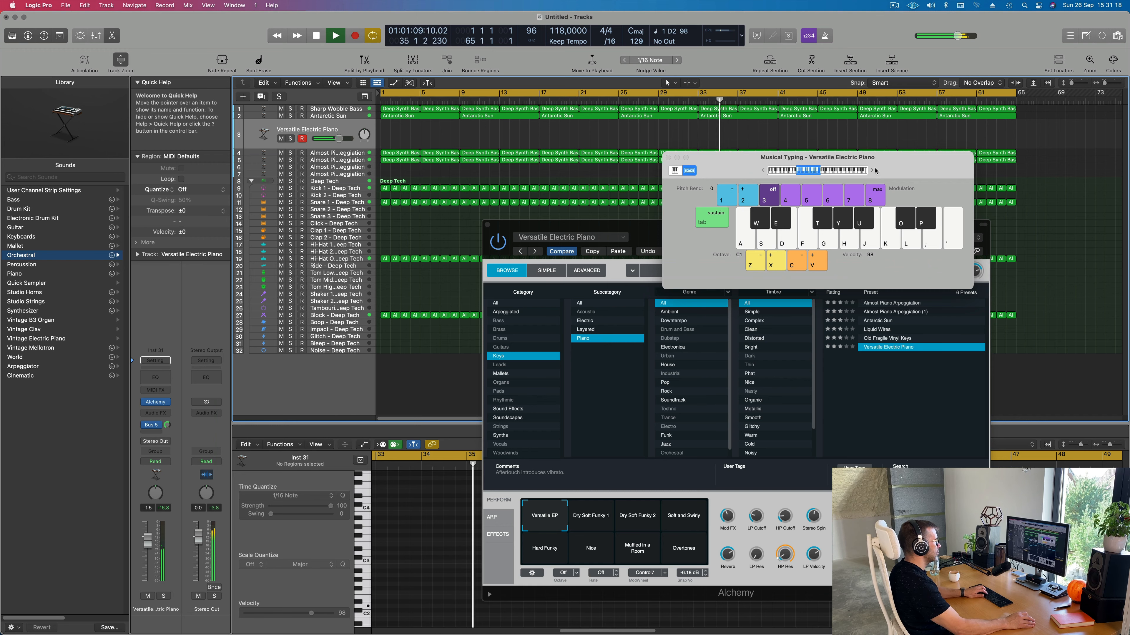
- Raise the Musical Typing octave to C4 and try higher notes on the electric piano
{"action": "key", "text": "x"}
{"action": "key", "text": "k"}
{"action": "key", "text": "k"}
{"action": "key", "text": "k"}
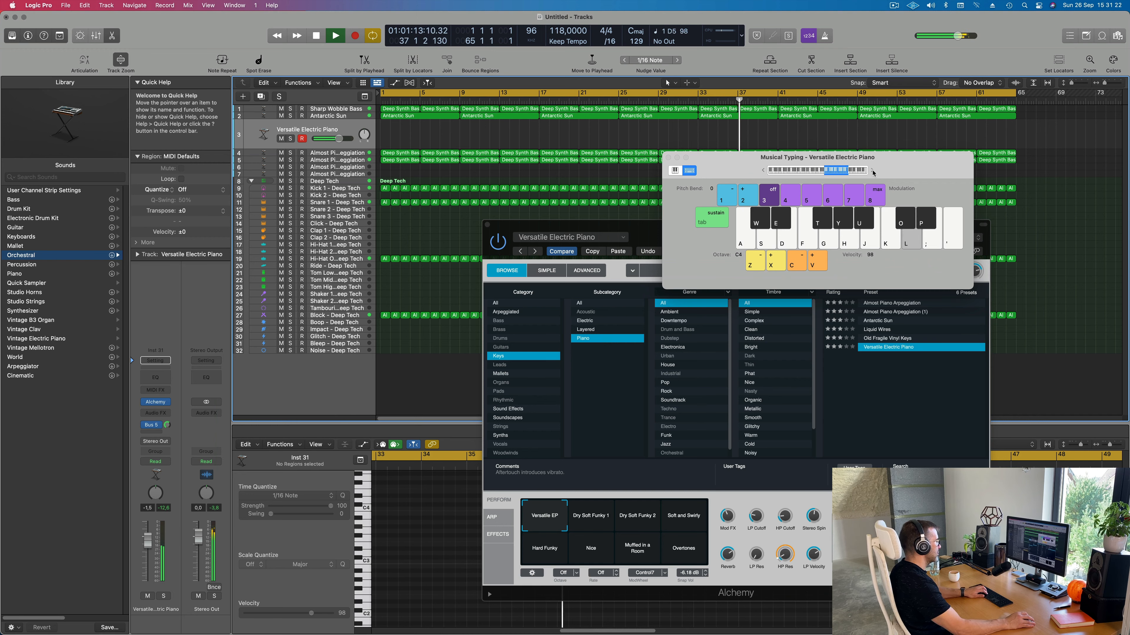
{"action": "key", "text": "apostrophe"}
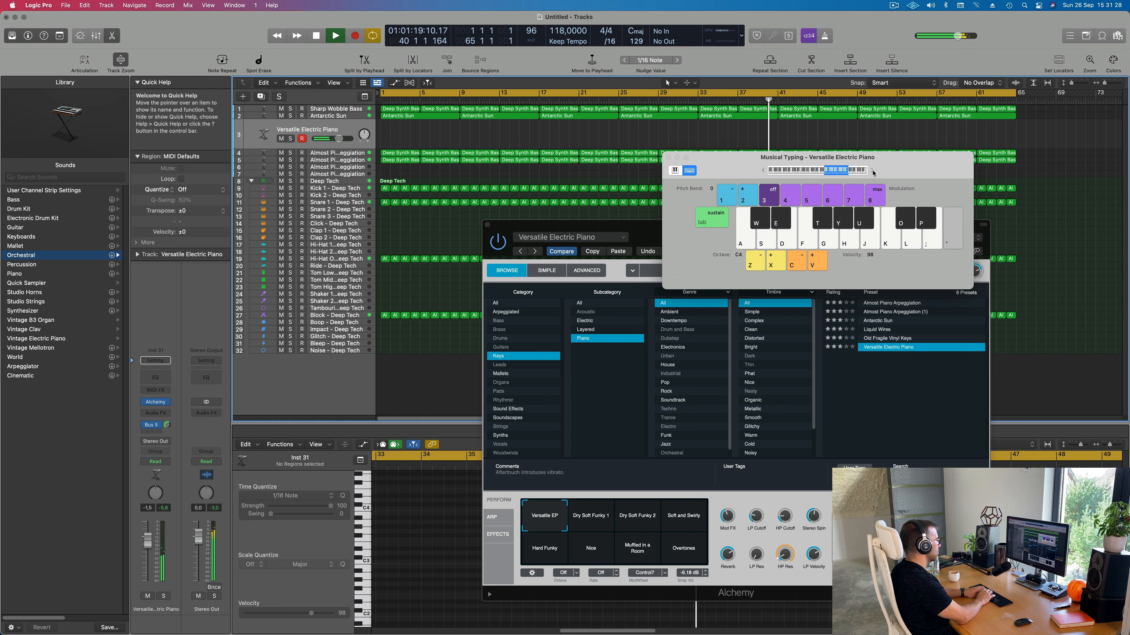
- Try out a melody in the higher octave over the playback and lower the electric piano's volume to -7.6 dB
{"action": "key", "text": "k"}
{"action": "key", "text": "j"}
{"action": "key", "text": "k"}
{"action": "key", "text": "f"}
{"action": "key", "text": "g"}
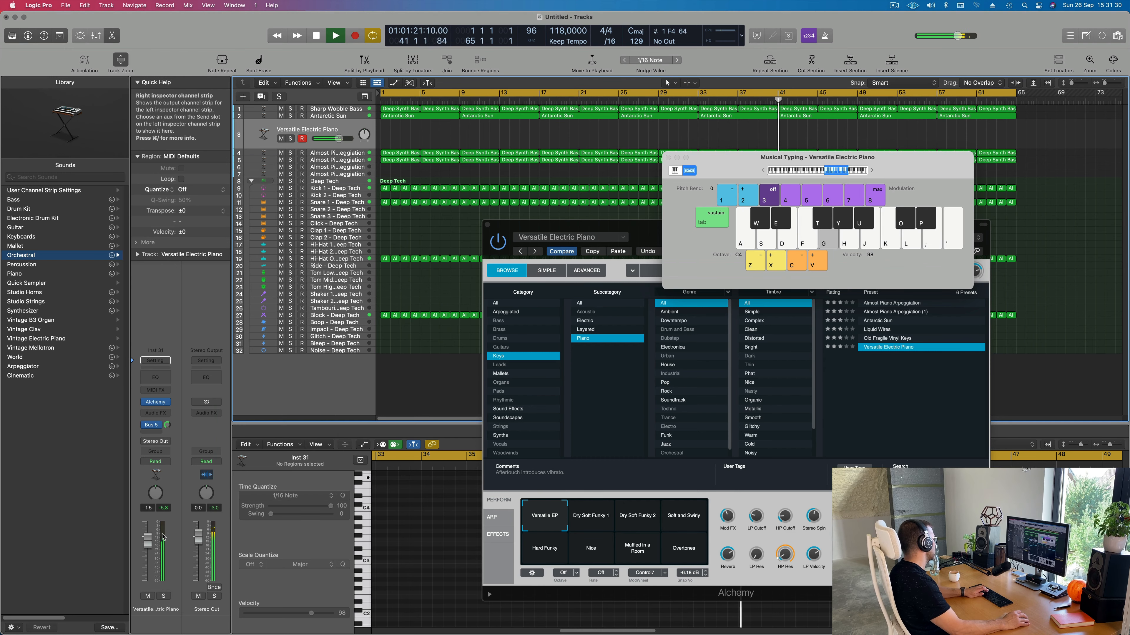
{"action": "key", "text": "l"}
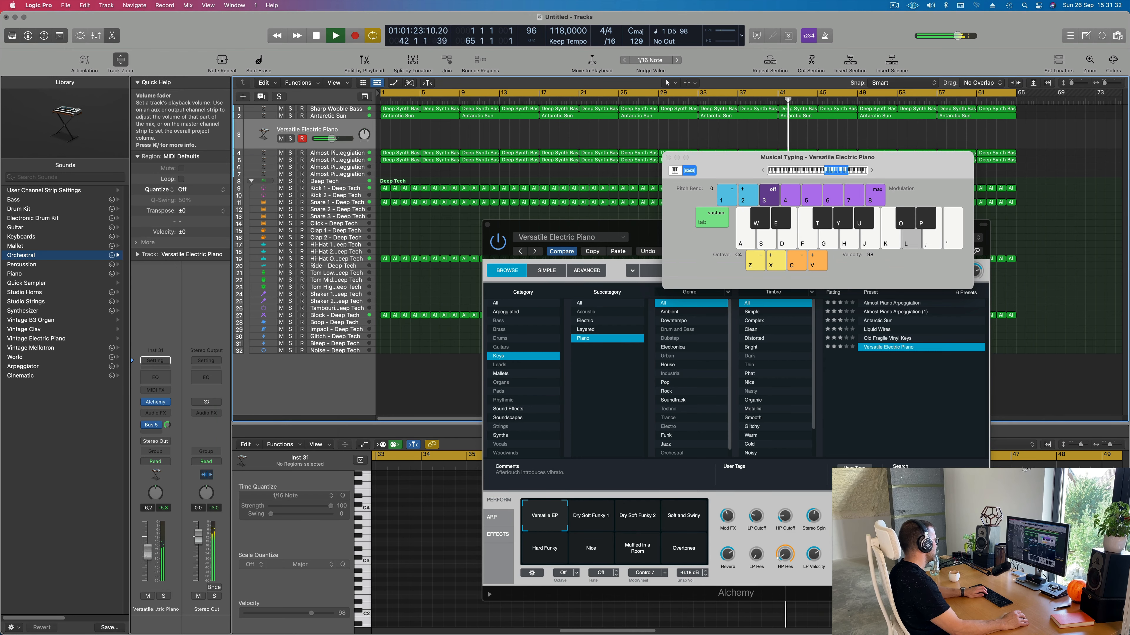
{"action": "key", "text": "semicolon"}
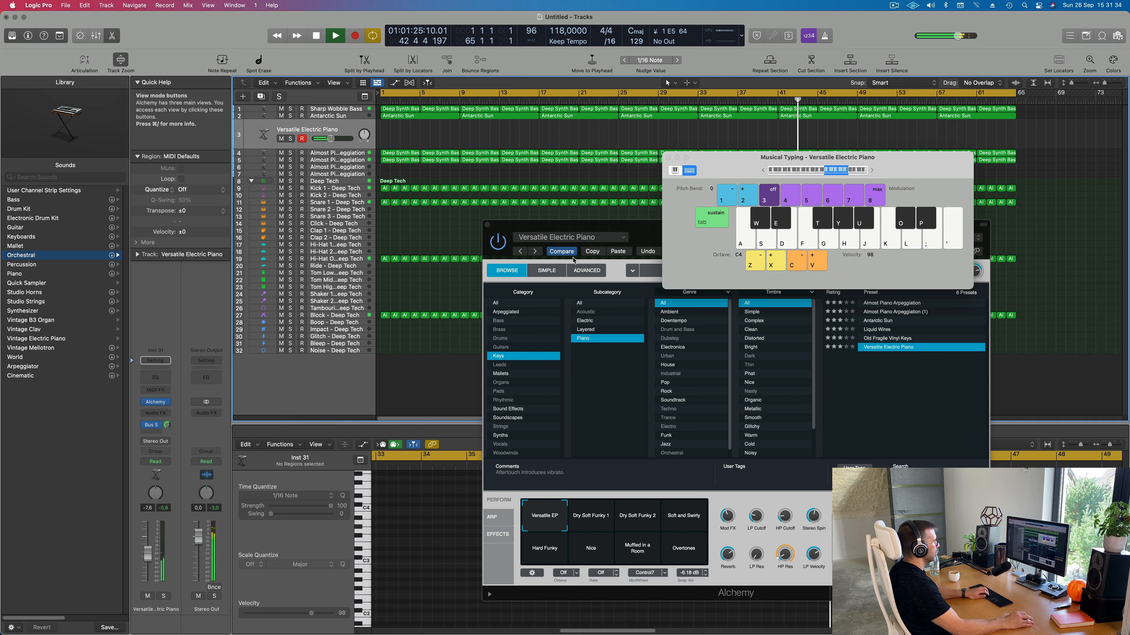
{"action": "key", "text": "semicolon"}
- Audition Alchemy's Dry Soft Funky 1 and 2 snapshots, choose Soft and Swirly, and set the track volume to -11.4 dB
{"action": "left_click", "coordinate": [593, 520]}
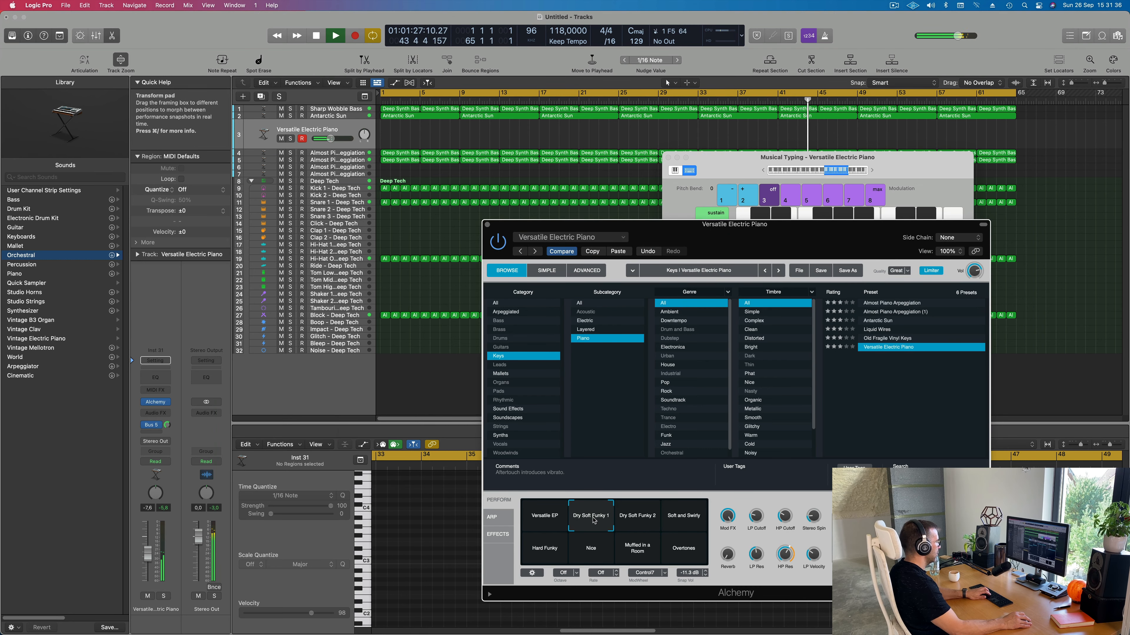
{"action": "left_click", "coordinate": [637, 519]}
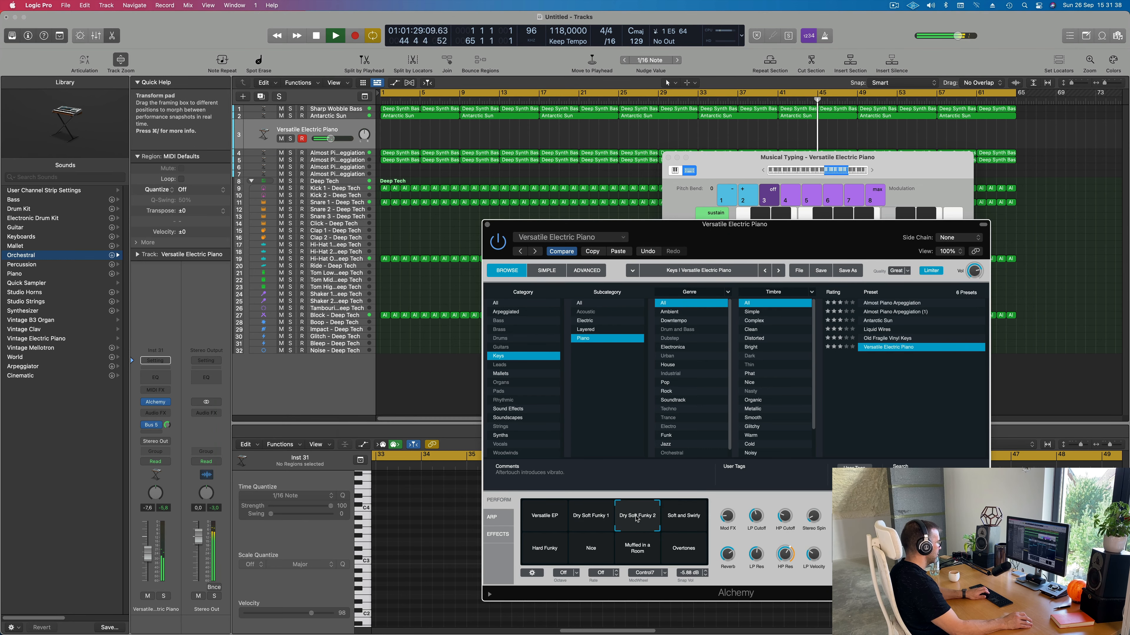
{"action": "left_click", "coordinate": [685, 520]}
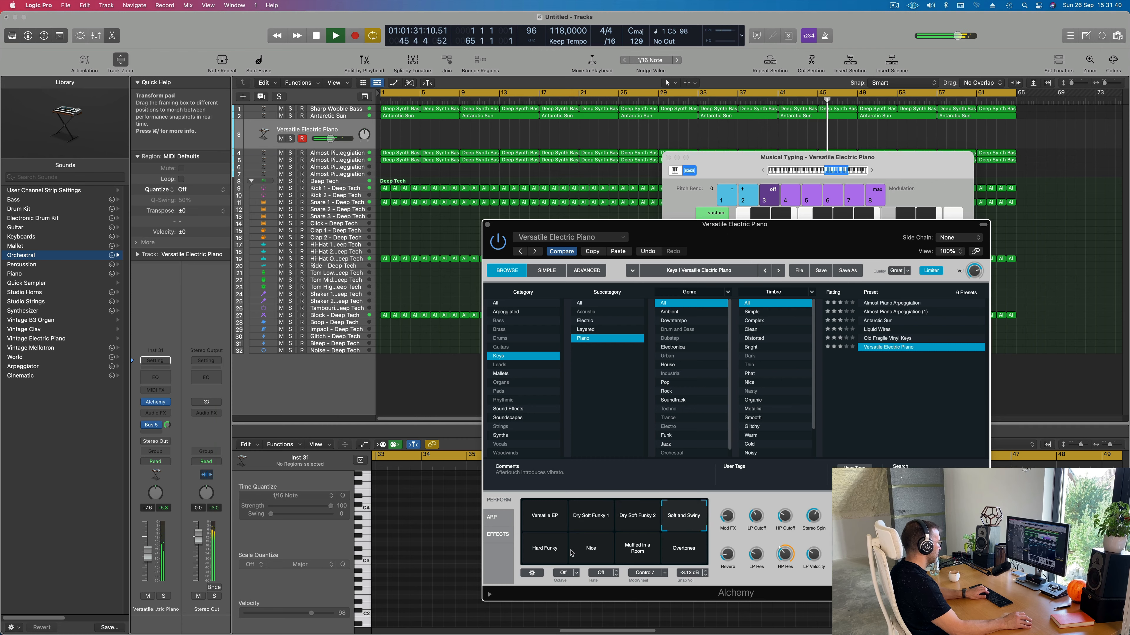
{"action": "key", "text": "k"}
{"action": "left_click", "coordinate": [149, 564]}
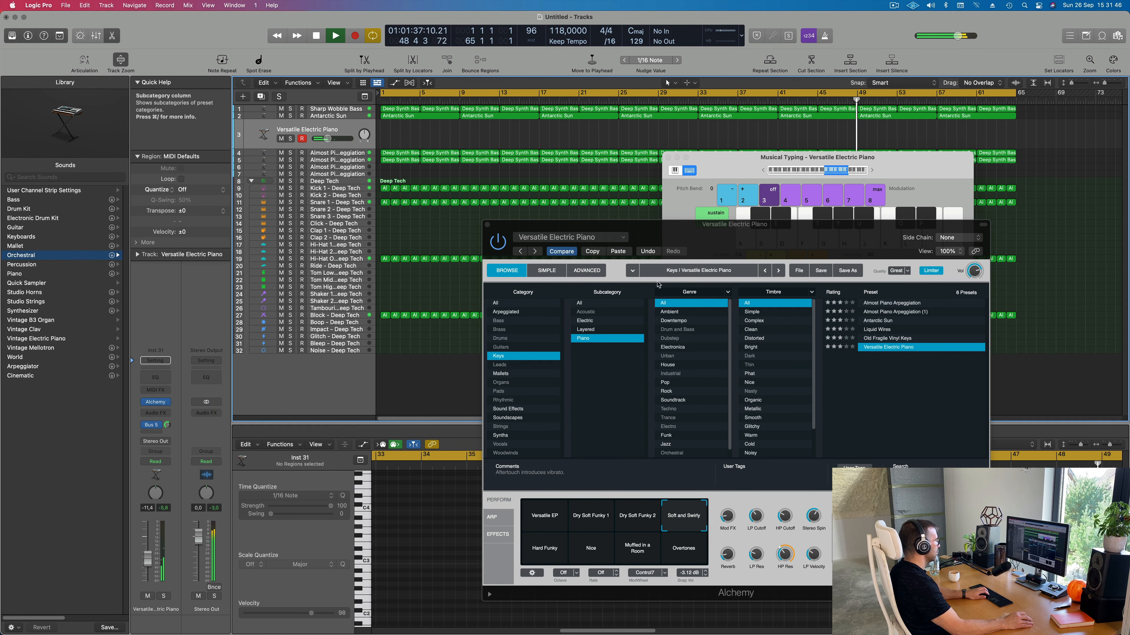
- Stop playback and set the electric piano's Bus 5 reverb send to about -7.5 dB
{"action": "key", "text": "space"}
{"action": "left_click_drag", "start_coordinate": [754, 245], "coordinate": [711, 232]}
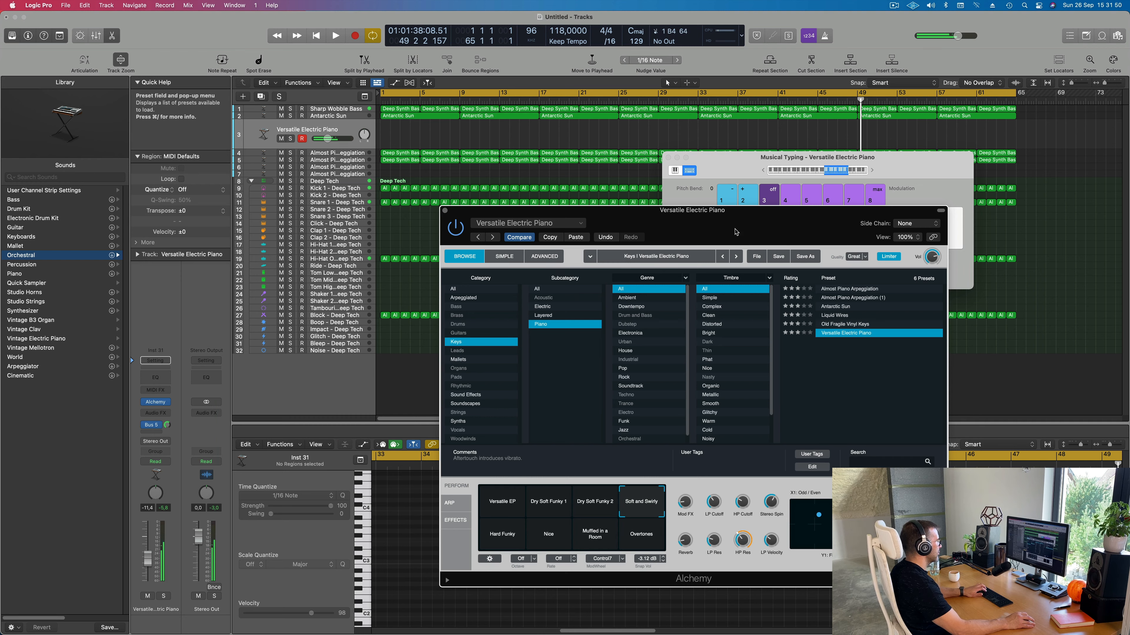
{"action": "left_click", "coordinate": [167, 425]}
{"action": "left_click_drag", "start_coordinate": [168, 424], "coordinate": [168, 438]}
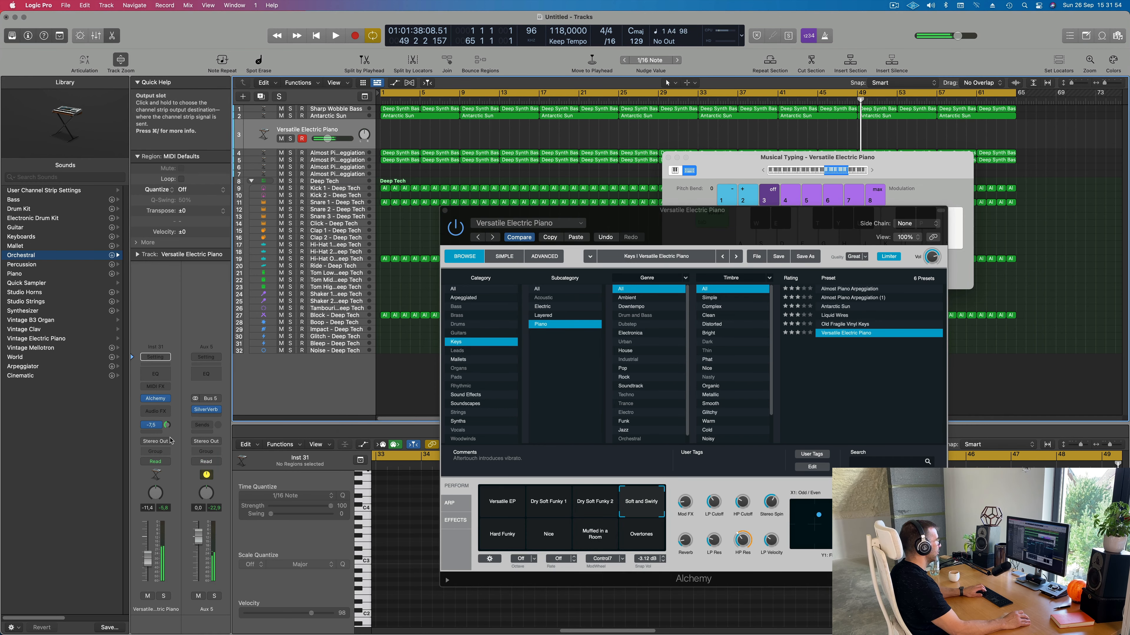
- Check the processing load in the Performance Meter and close it
{"action": "left_click", "coordinate": [723, 33]}
{"action": "left_click_drag", "start_coordinate": [609, 136], "coordinate": [592, 137]}
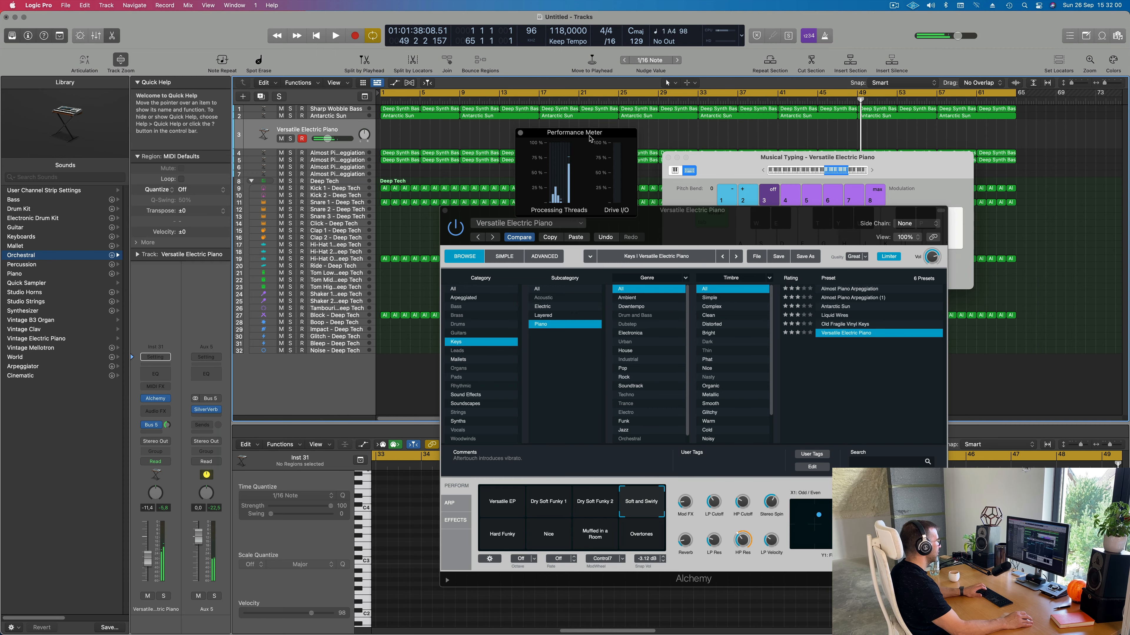
{"action": "left_click", "coordinate": [520, 133]}
- Restart playback from the beginning and rehearse a C5, E5, D5 melody on the electric piano
{"action": "left_click_drag", "start_coordinate": [717, 217], "coordinate": [684, 204]}
{"action": "key", "text": "space"}
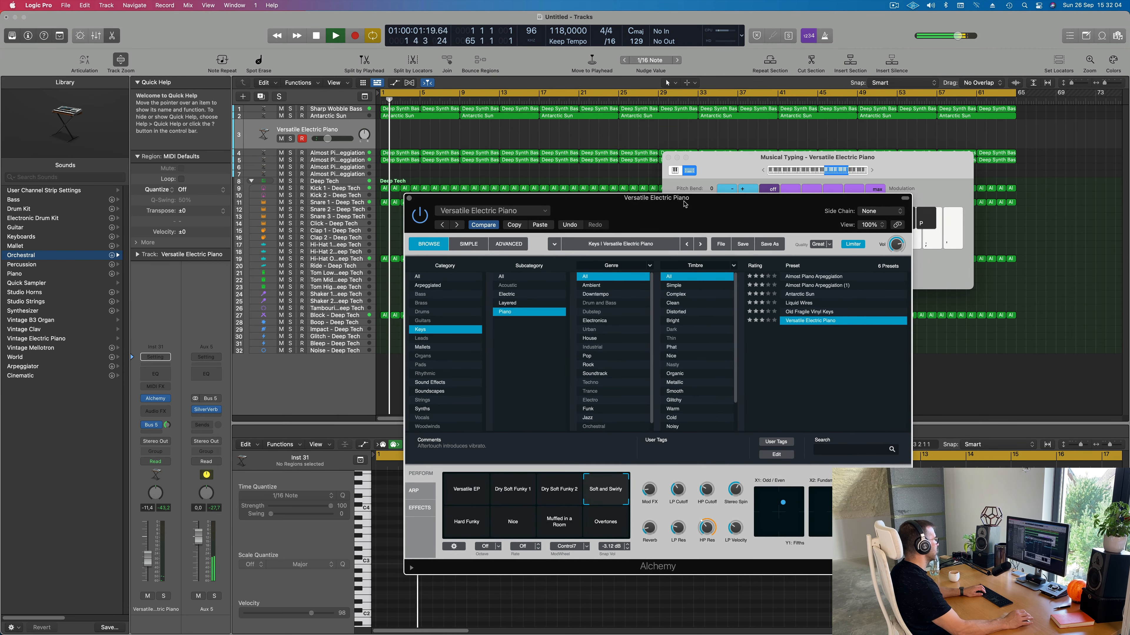
{"action": "key", "text": "k"}
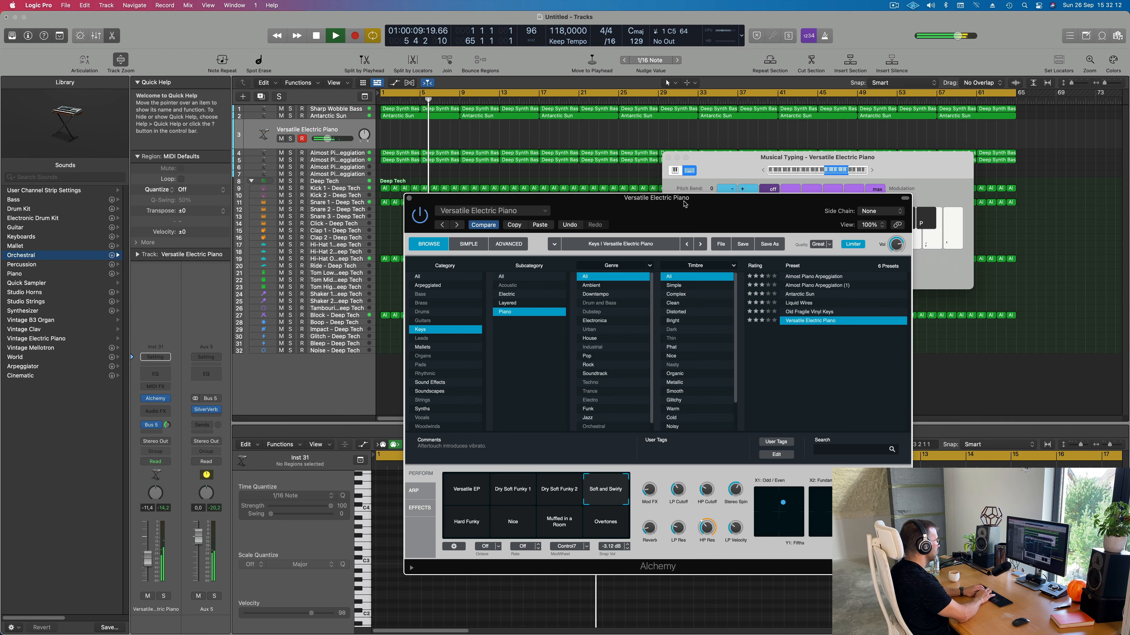
{"action": "key", "text": "semicolon"}
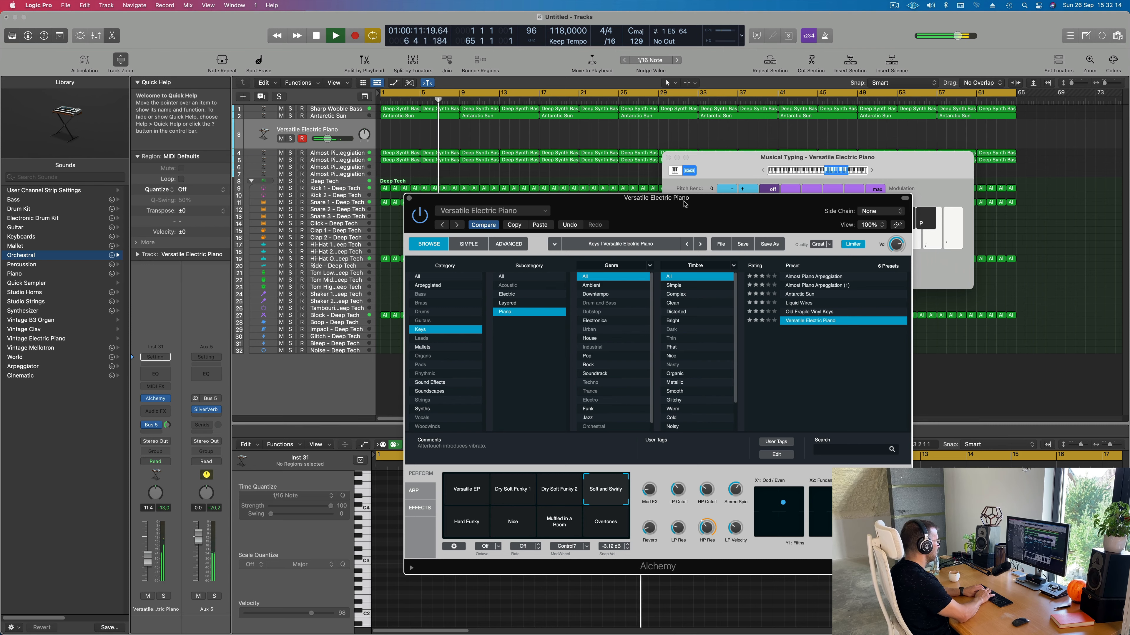
{"action": "key", "text": "l"}
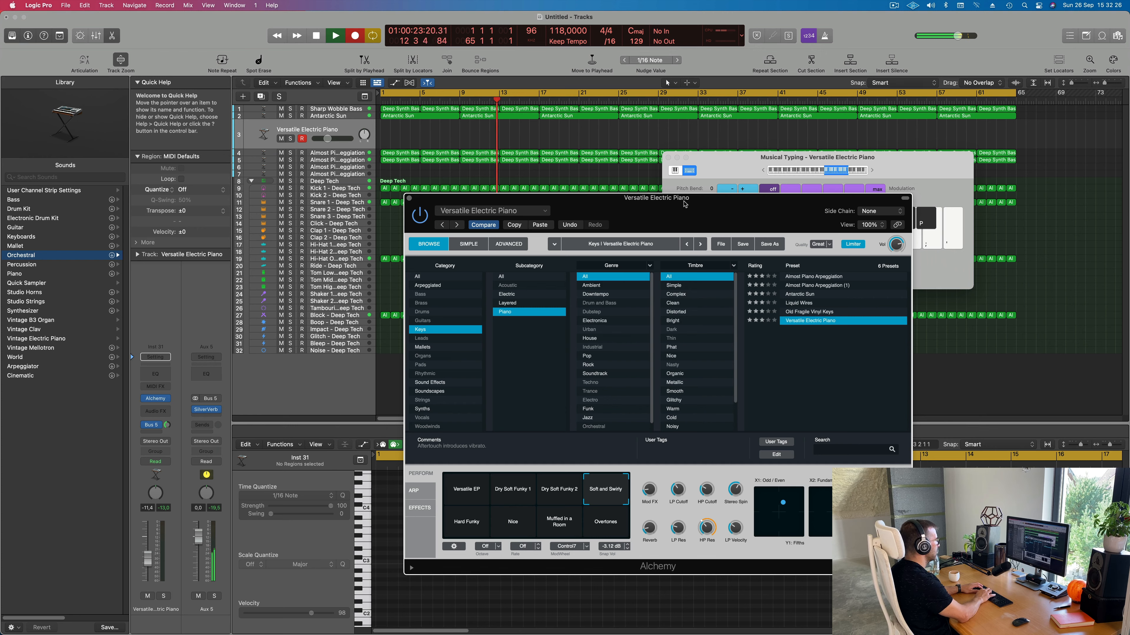
- Record the electric piano melody with Musical Typing from about bar 13 to bar 23, playing C5, E5 and D5
{"action": "key", "text": "k"}
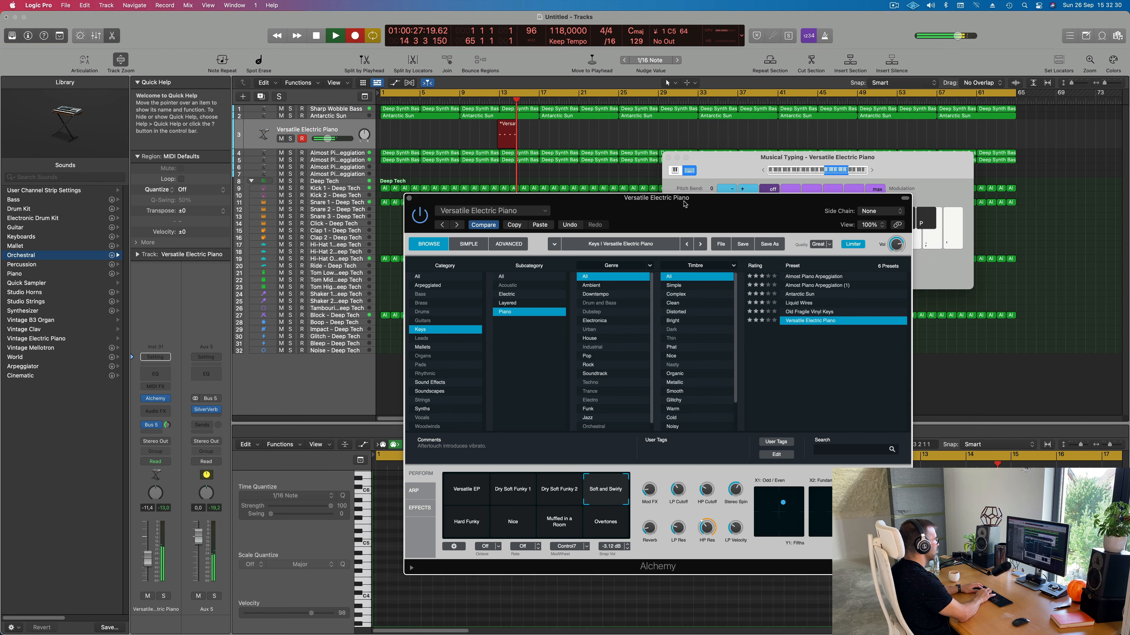
{"action": "key", "text": "semicolon"}
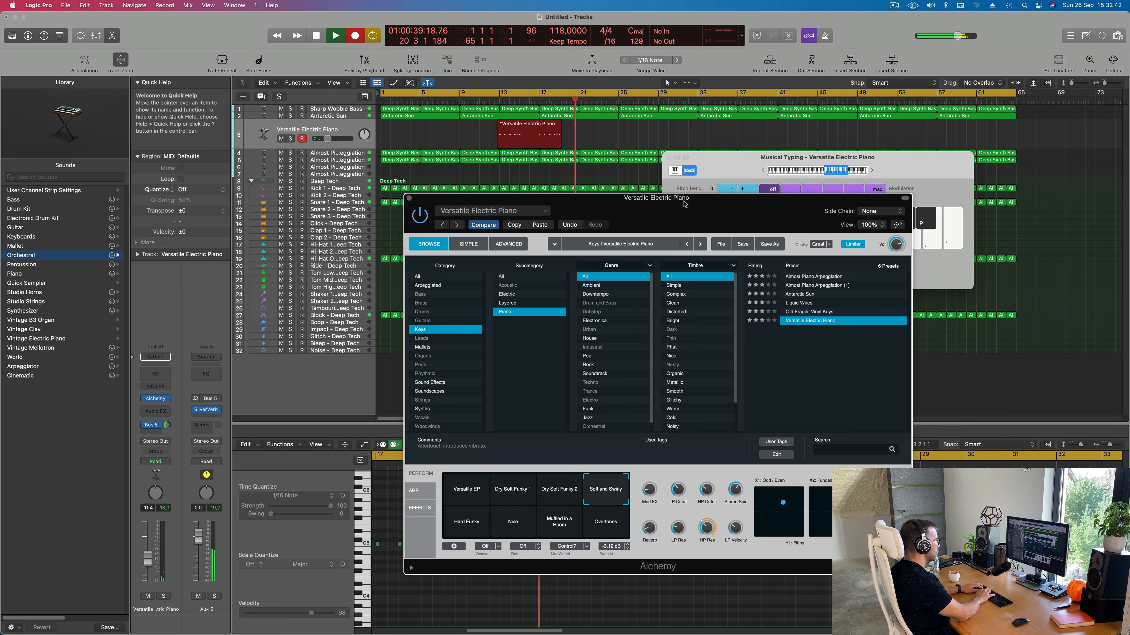
{"action": "key", "text": "k"}
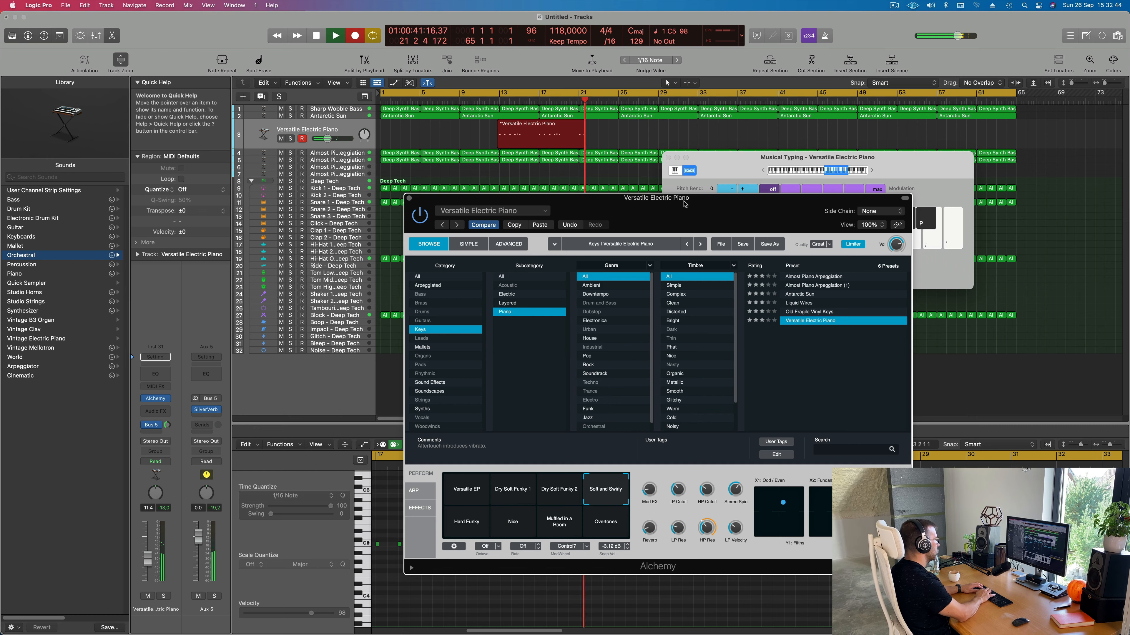
{"action": "key", "text": "l"}
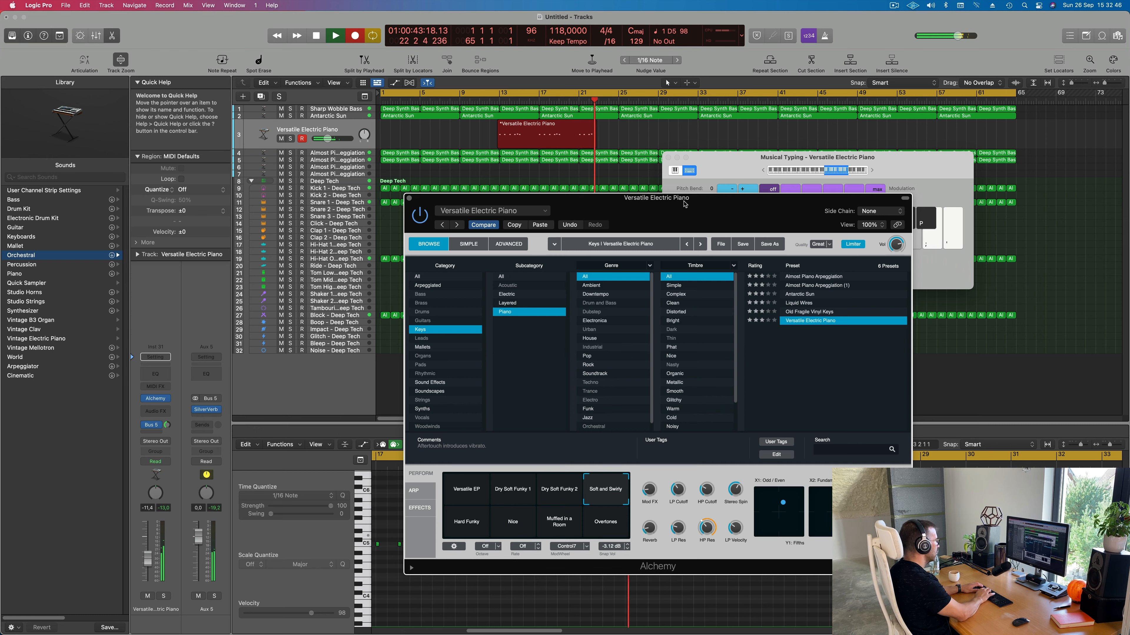
{"action": "key", "text": "space"}
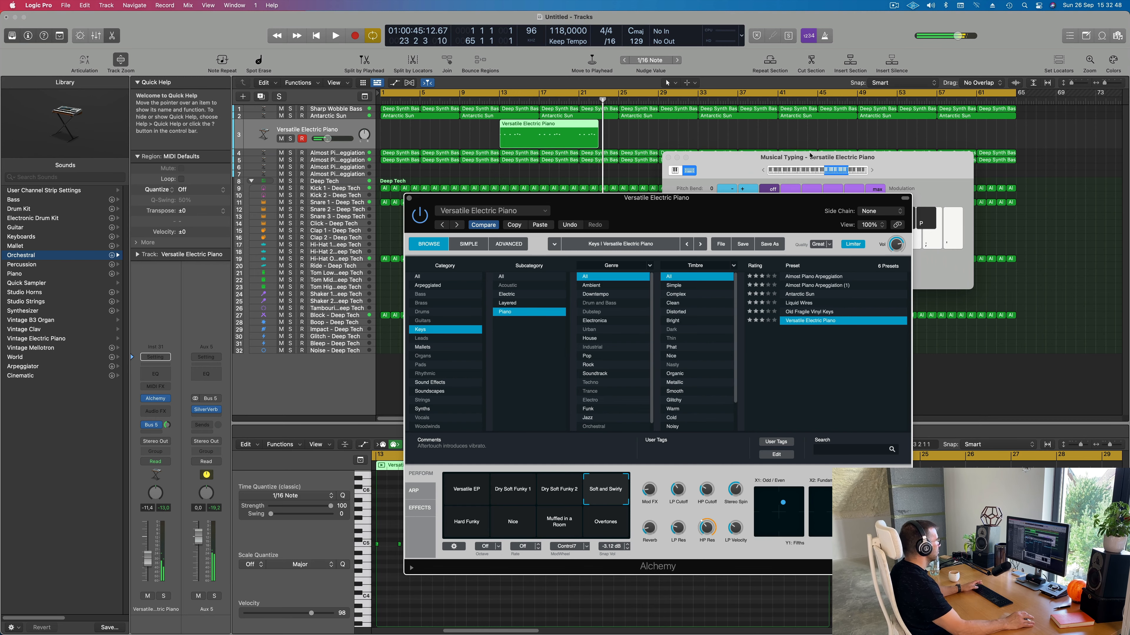
- Play back the recorded piano region from about bar 17, and select all its notes in the Piano Roll
{"action": "key", "text": "space"}
{"action": "left_click", "coordinate": [542, 93]}
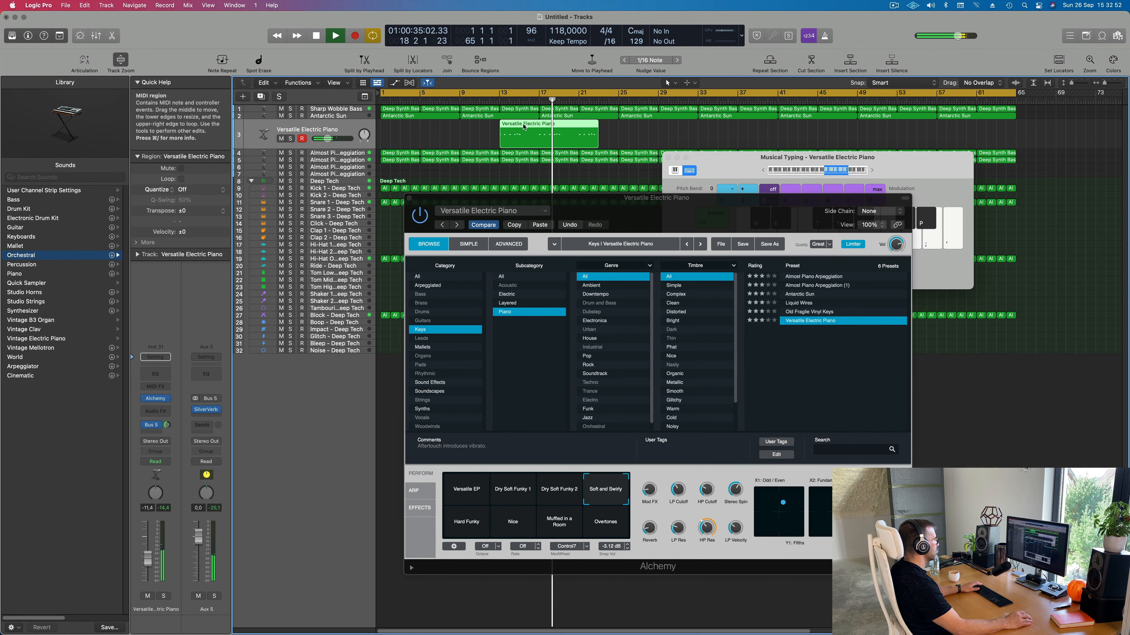
{"action": "left_click_drag", "start_coordinate": [661, 219], "coordinate": [888, 187]}
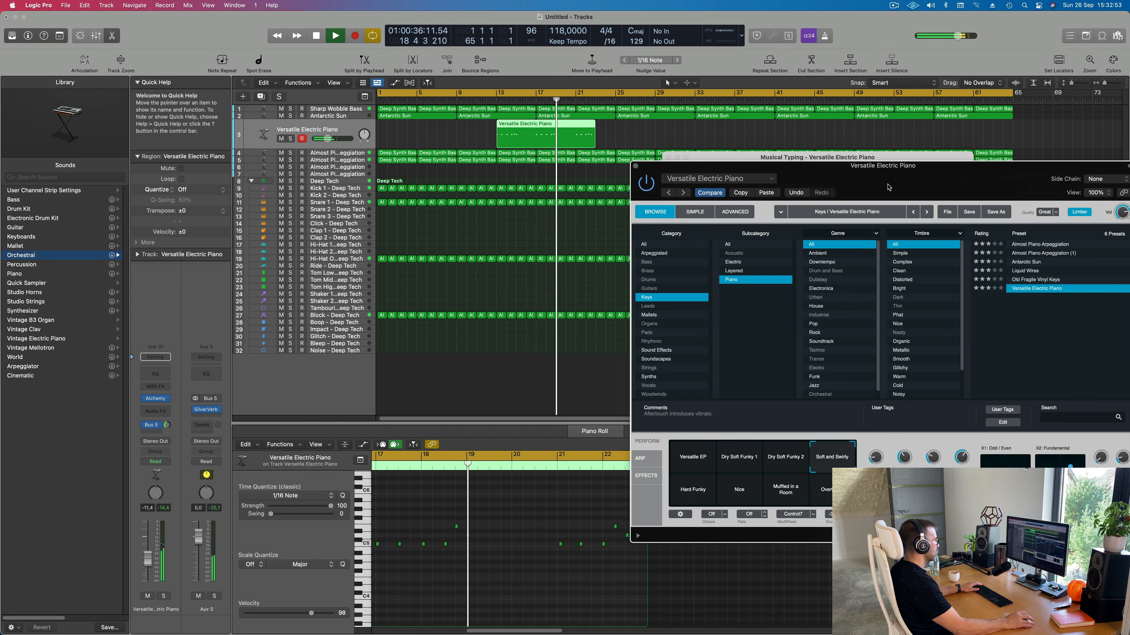
{"action": "left_click", "coordinate": [525, 562]}
{"action": "key", "text": "super+a"}
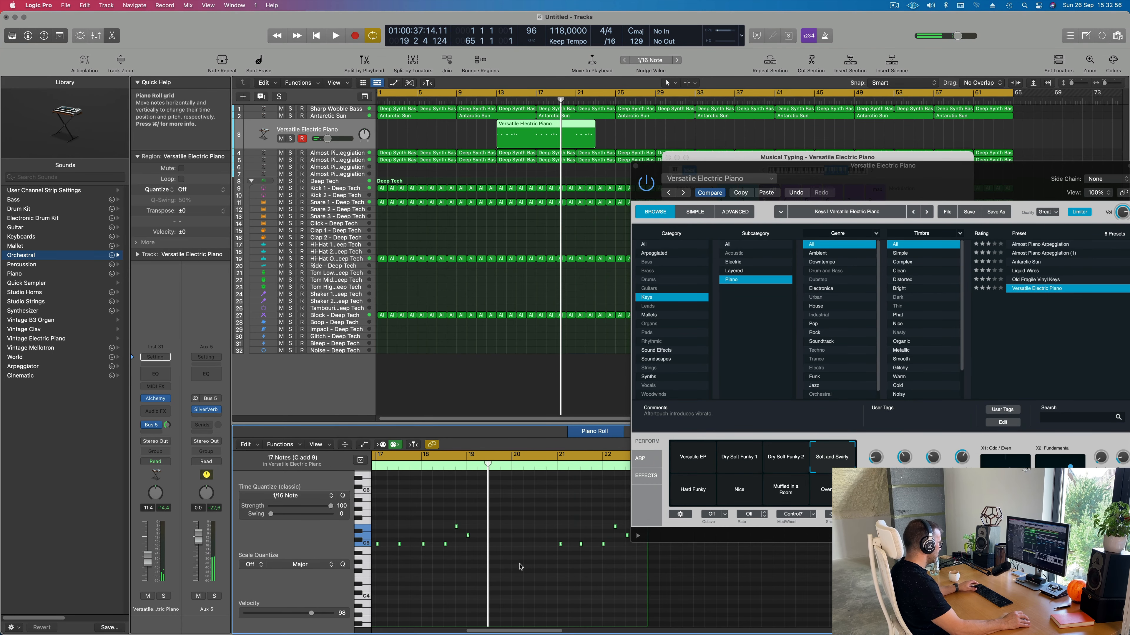
- Split the recorded piano region at bar 17, keep only the second part, and move it to bar 1
{"action": "key", "text": "space"}
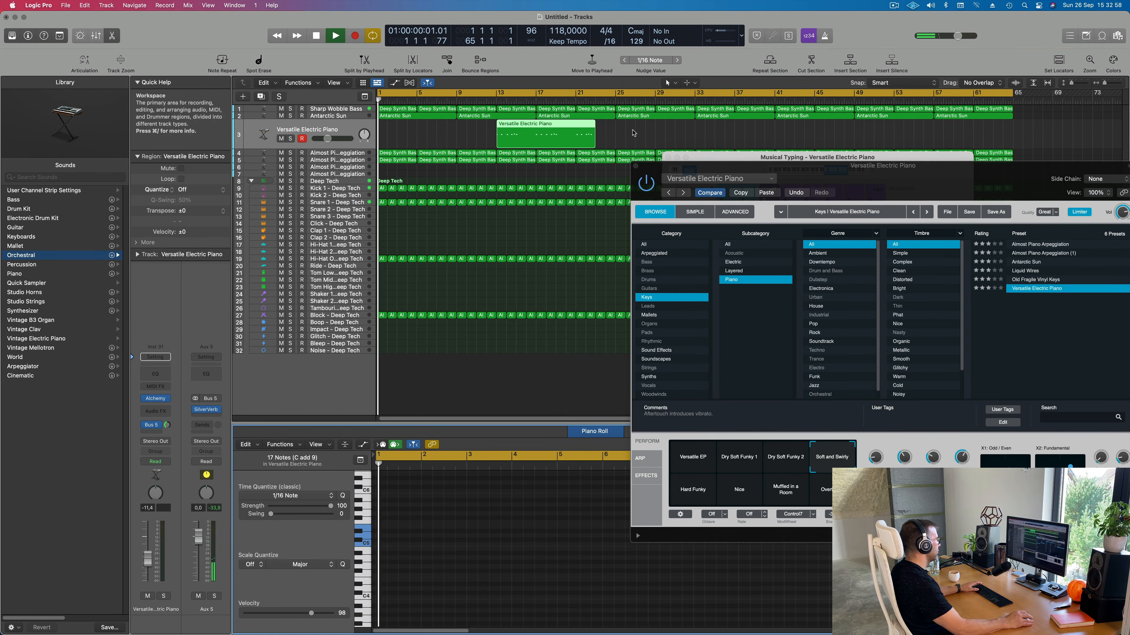
{"action": "double_click", "coordinate": [535, 124], "text": "super"}
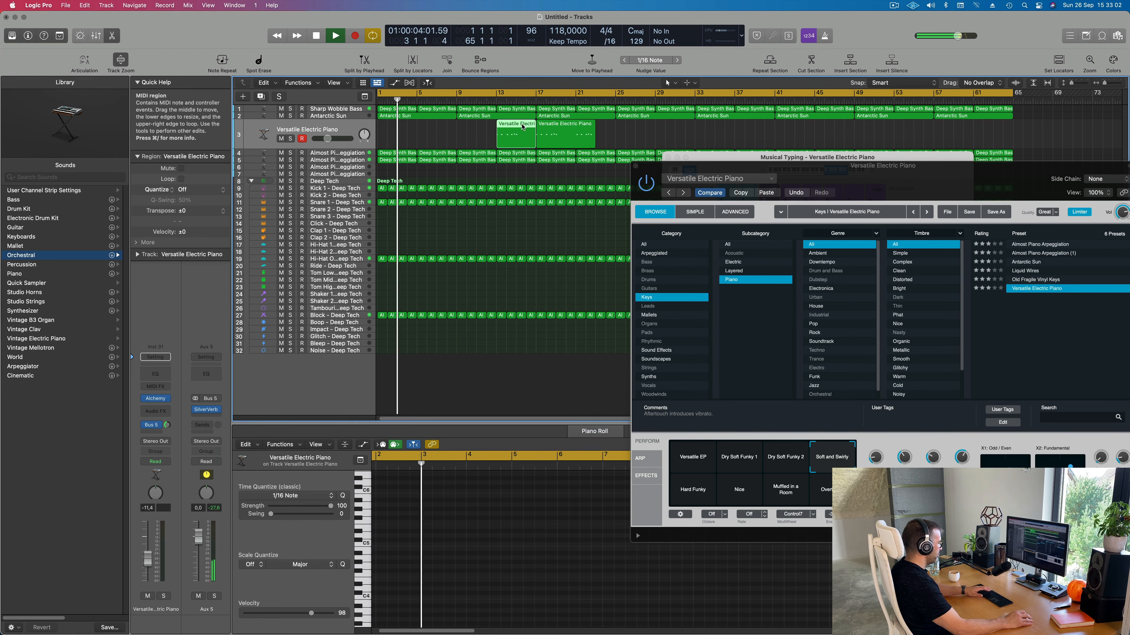
{"action": "left_click_drag", "start_coordinate": [523, 128], "coordinate": [400, 127]}
{"action": "key", "text": "Return"}
{"action": "key", "text": "super+Left"}
{"action": "key", "text": "super+Left"}
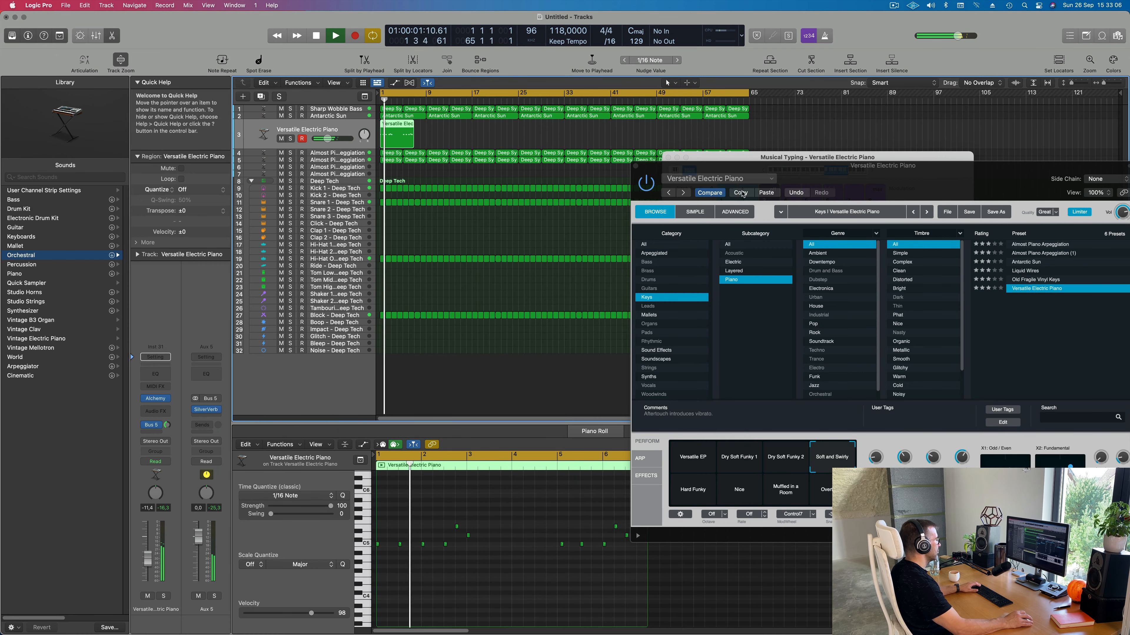
- Play back the Versatile Electric Piano region from the start and examine its notes in the Piano Roll
{"action": "left_click_drag", "start_coordinate": [831, 178], "coordinate": [772, 147]}
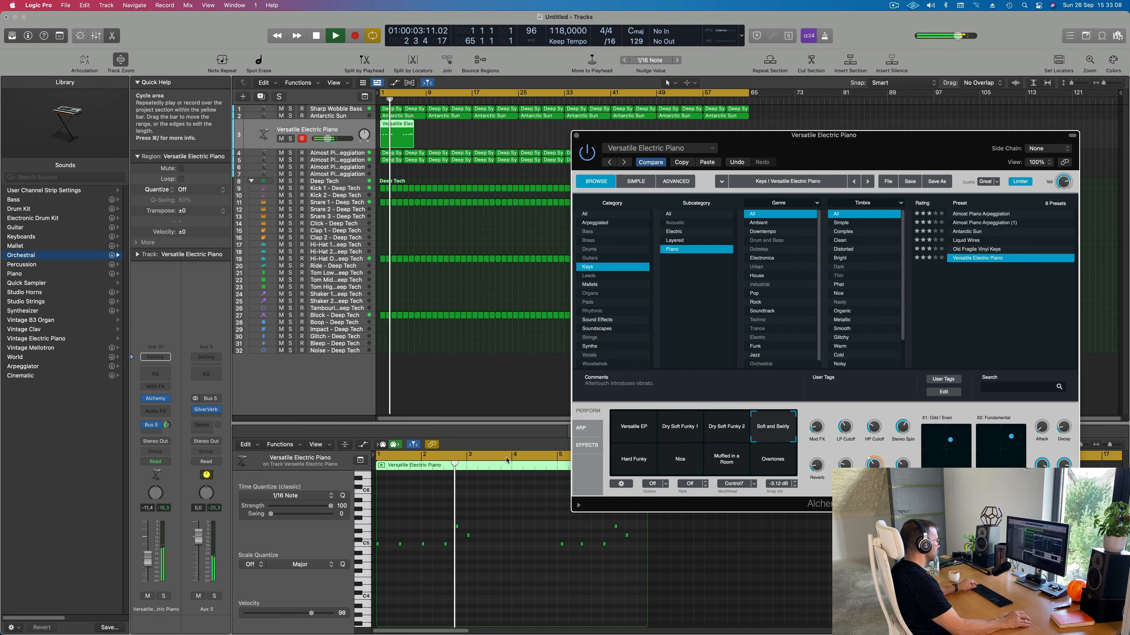
{"action": "scroll", "coordinate": [502, 512], "scroll_direction": "up", "scroll_amount": 3}
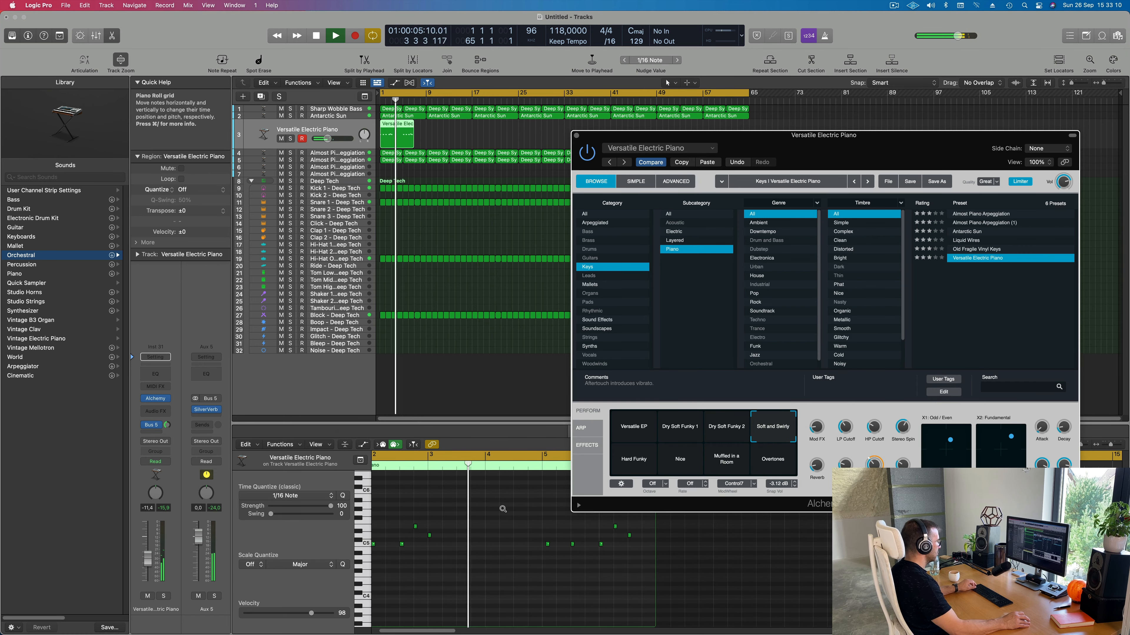
{"action": "left_click_drag", "start_coordinate": [846, 144], "coordinate": [881, 117]}
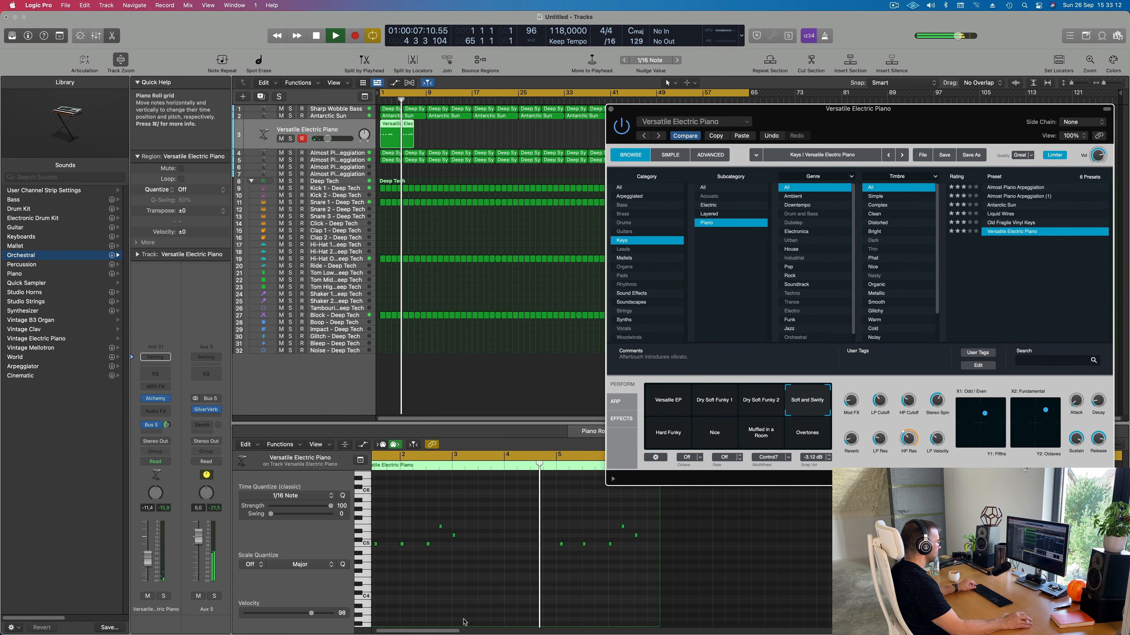
{"action": "scroll", "coordinate": [450, 587], "scroll_direction": "left", "scroll_amount": 2}
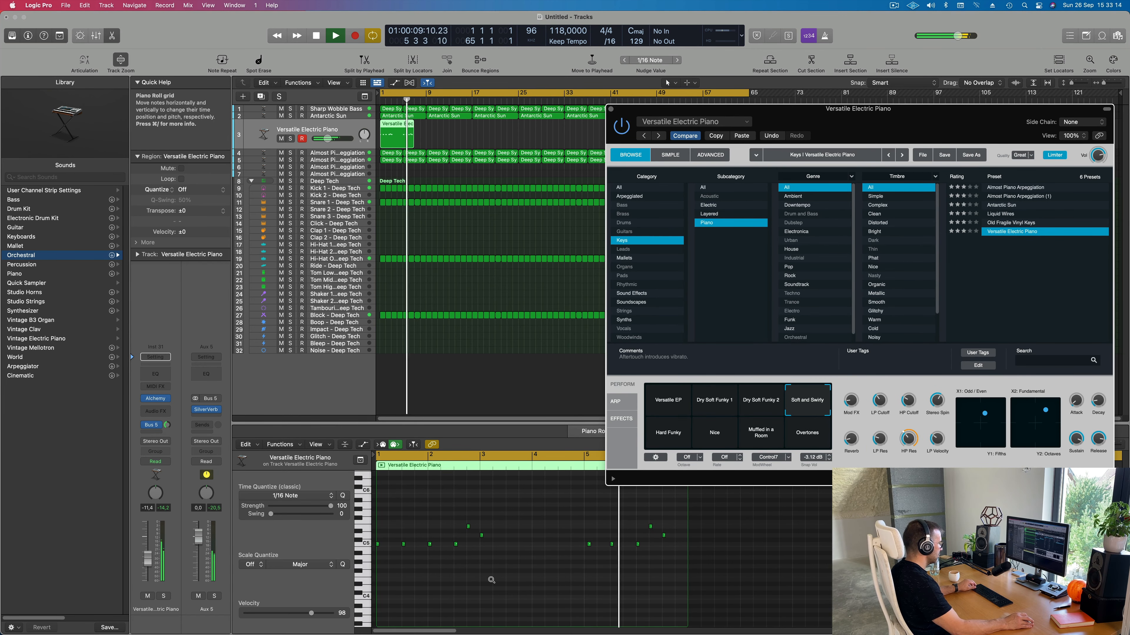
{"action": "scroll", "coordinate": [492, 580], "scroll_direction": "down", "scroll_amount": 1}
{"action": "left_click", "coordinate": [581, 545]}
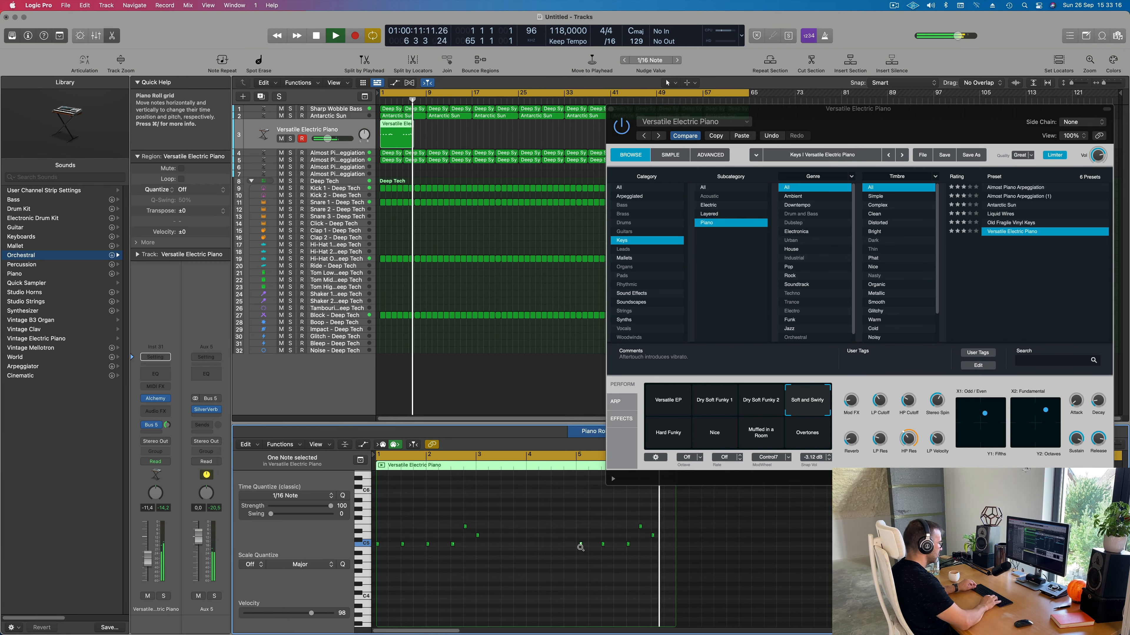
{"action": "key", "text": "space"}
{"action": "key", "text": "space"}
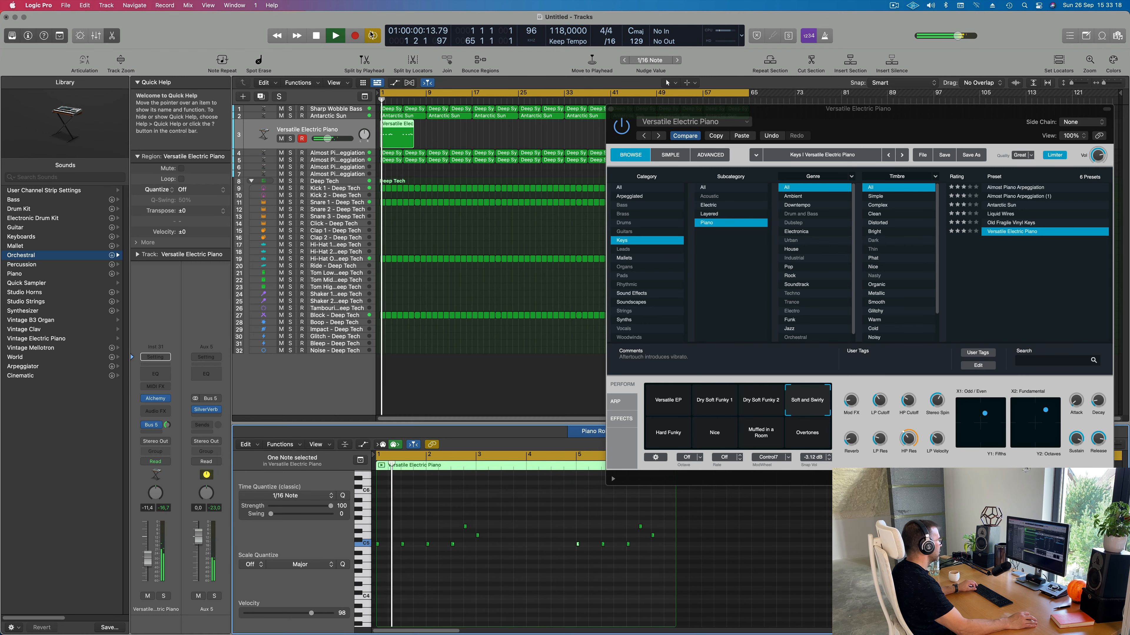
- Split the Versatile Electric Piano region at bar 5, delete its second part, and close the Alchemy window
{"action": "double_click", "coordinate": [401, 135], "text": "super"}
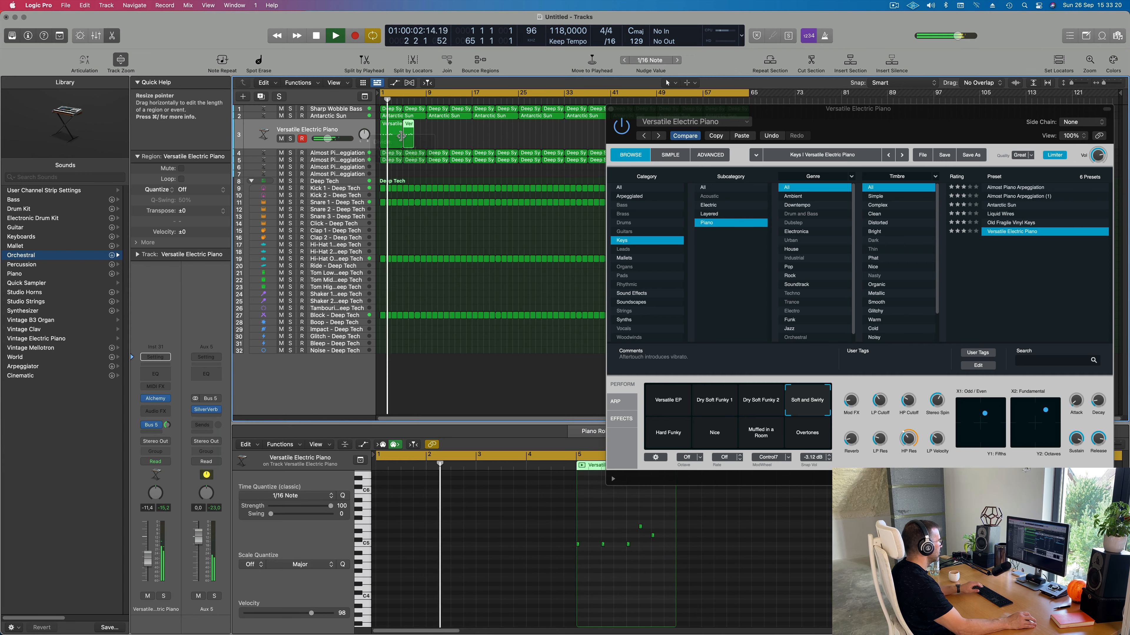
{"action": "key", "text": "Delete"}
{"action": "left_click_drag", "start_coordinate": [612, 111], "coordinate": [420, 165]}
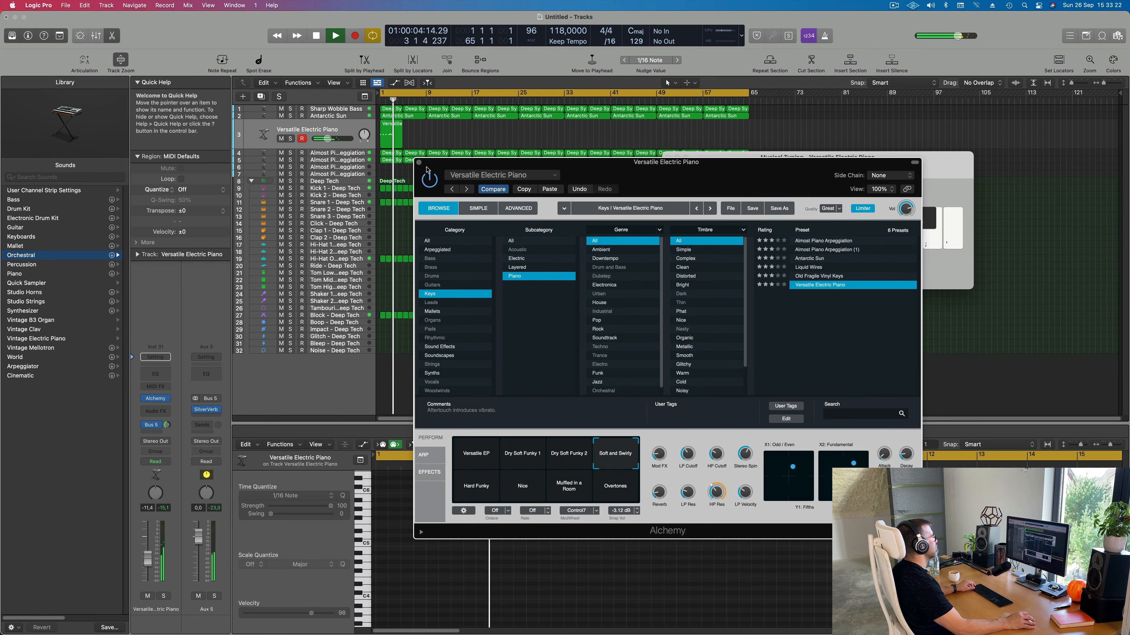
{"action": "left_click", "coordinate": [418, 162]}
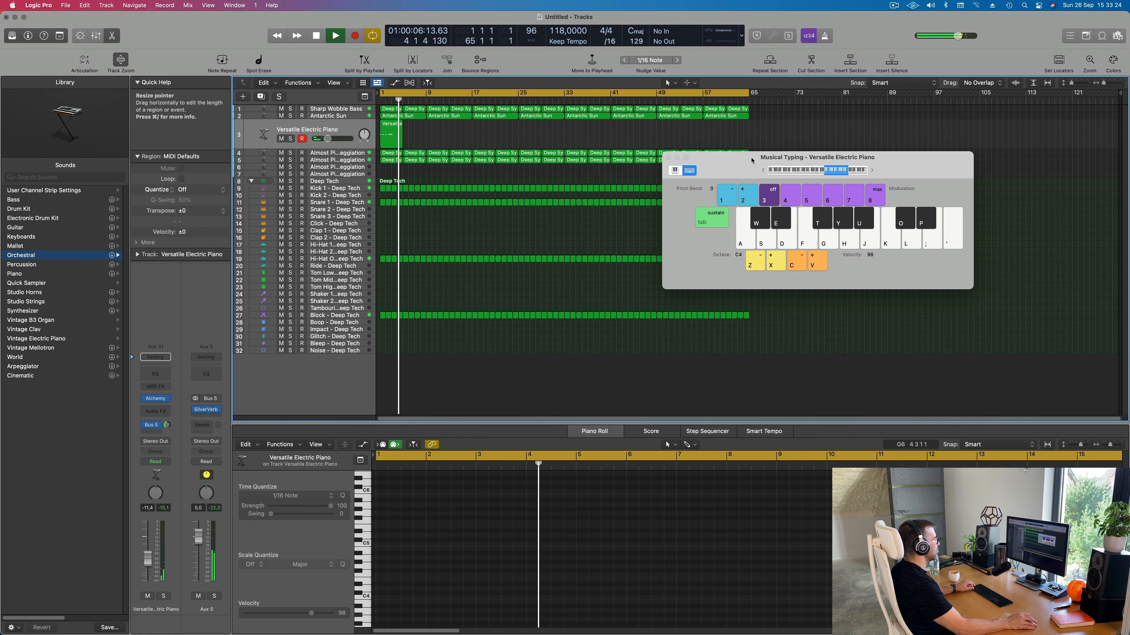
- Copy the Versatile Electric Piano region to bar 9, clear the Musical Typing window out of the way, and restart playback
{"action": "left_click_drag", "start_coordinate": [756, 156], "coordinate": [692, 249]}
{"action": "left_click_drag", "start_coordinate": [391, 134], "coordinate": [435, 128]}
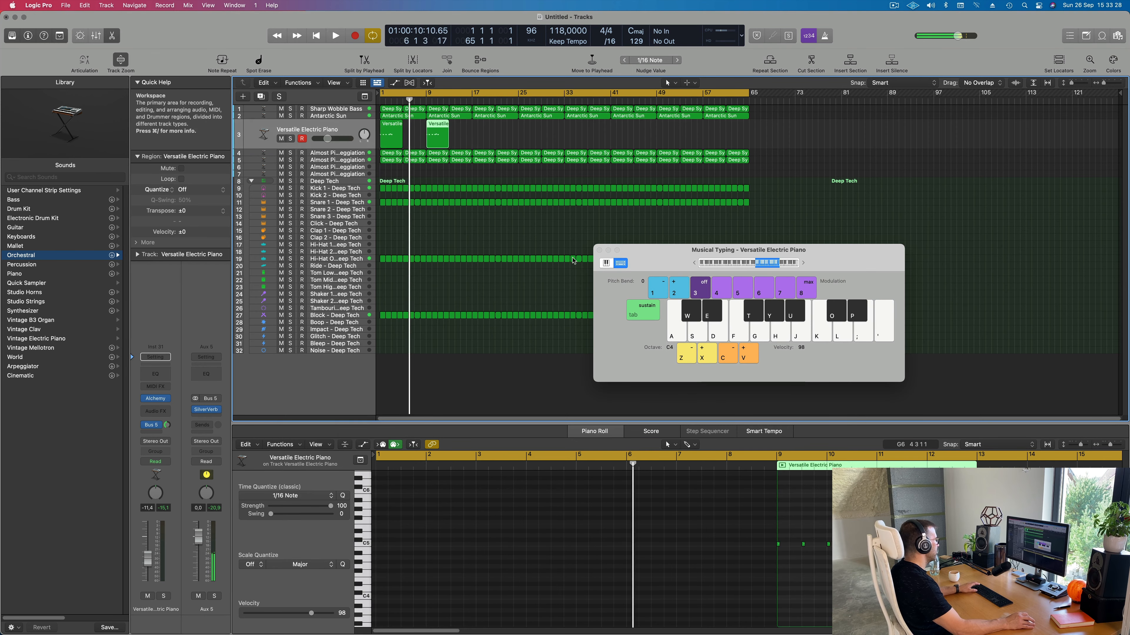
{"action": "key", "text": "Return"}
{"action": "left_click_drag", "start_coordinate": [663, 258], "coordinate": [800, 279]}
{"action": "key", "text": "Return"}
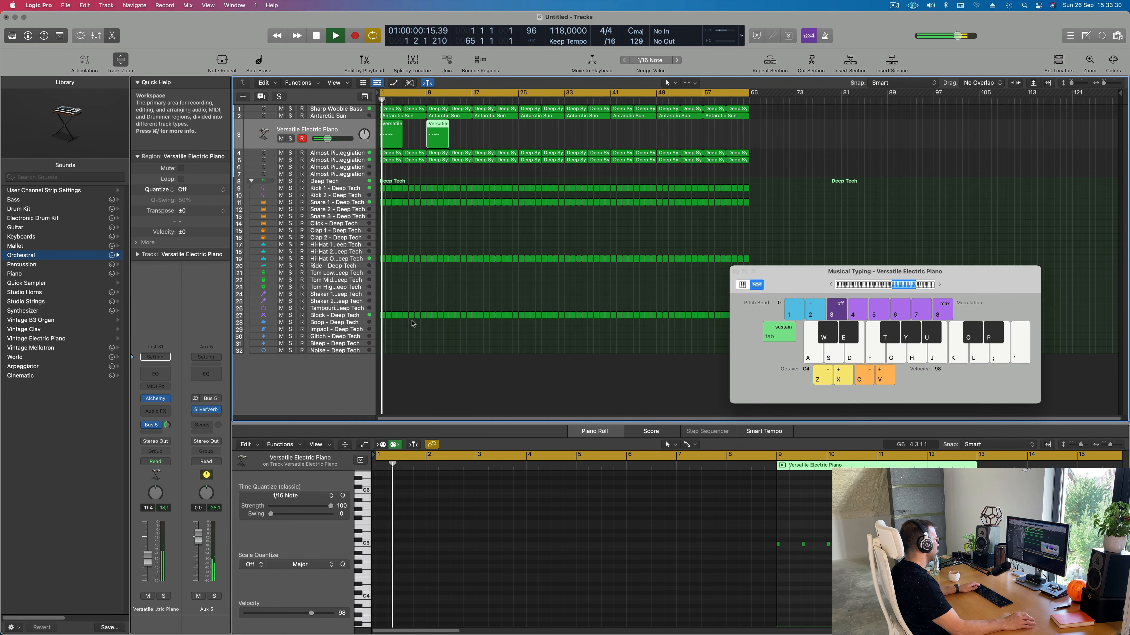
{"action": "key", "text": "k"}
{"action": "key", "text": "k"}
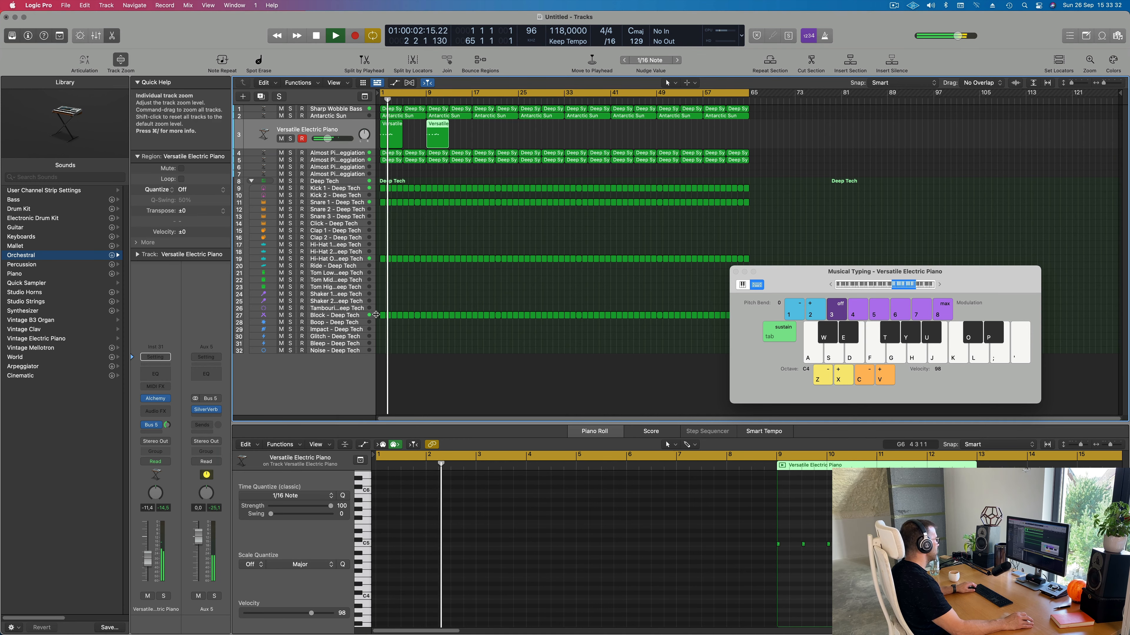
- Move the first Block region up to the Shaker 2 track at bar 1, and copy the bar 2 Block region back into the gap
{"action": "left_click_drag", "start_coordinate": [383, 317], "coordinate": [383, 302]}
{"action": "key", "text": "Return"}
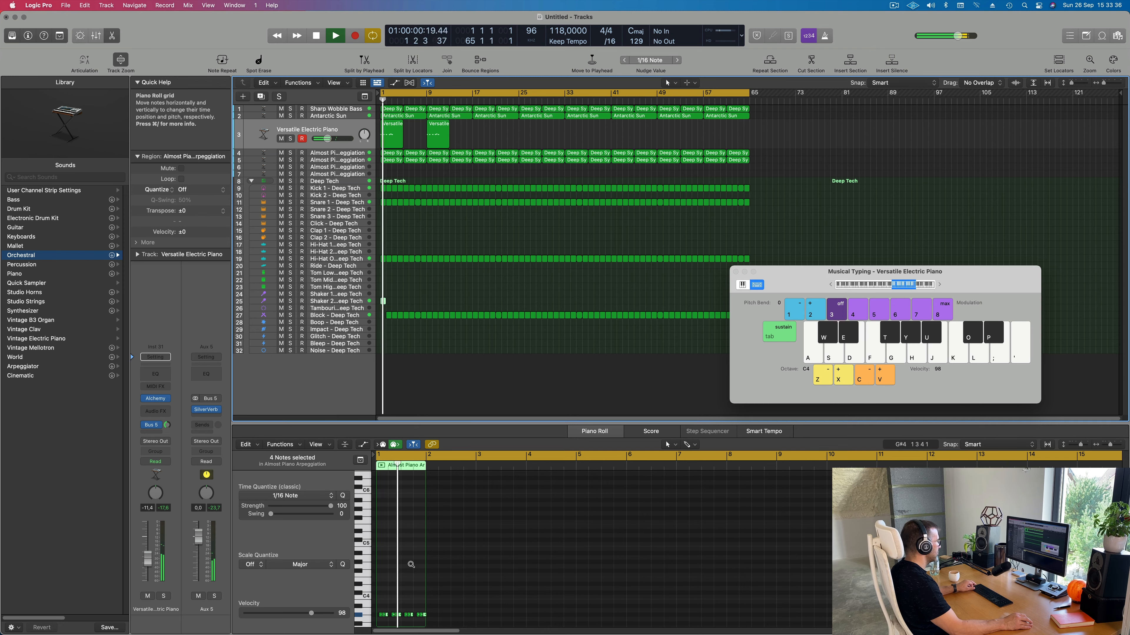
{"action": "scroll", "coordinate": [412, 564], "scroll_direction": "up", "scroll_amount": 3}
{"action": "scroll", "coordinate": [412, 564], "scroll_direction": "up", "scroll_amount": 3}
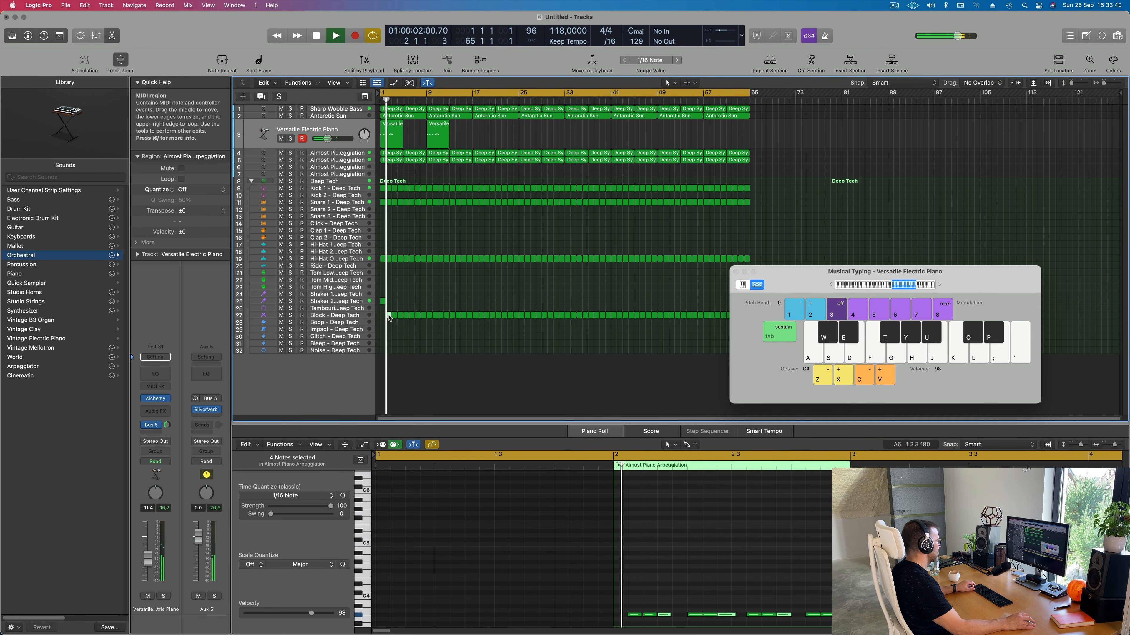
{"action": "left_click_drag", "start_coordinate": [389, 316], "coordinate": [389, 316]}
{"action": "key", "text": "Return"}
{"action": "key", "text": "Return"}
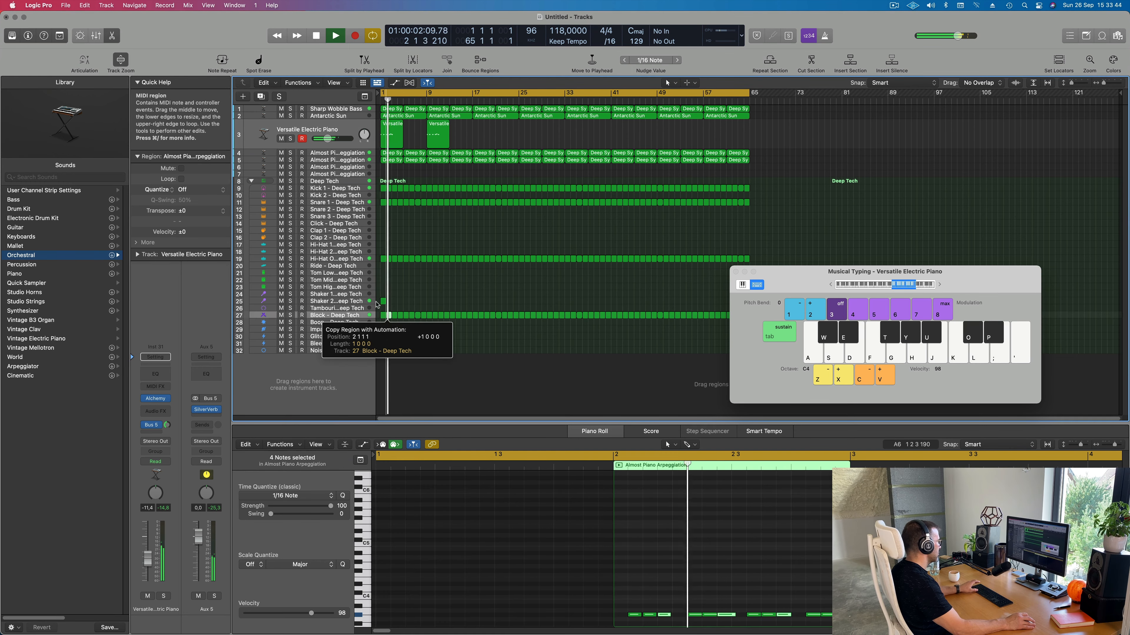
- Transpose all 12 notes of the Shaker 2 region down to the root key C3 in the Piano Roll
{"action": "left_click", "coordinate": [357, 305]}
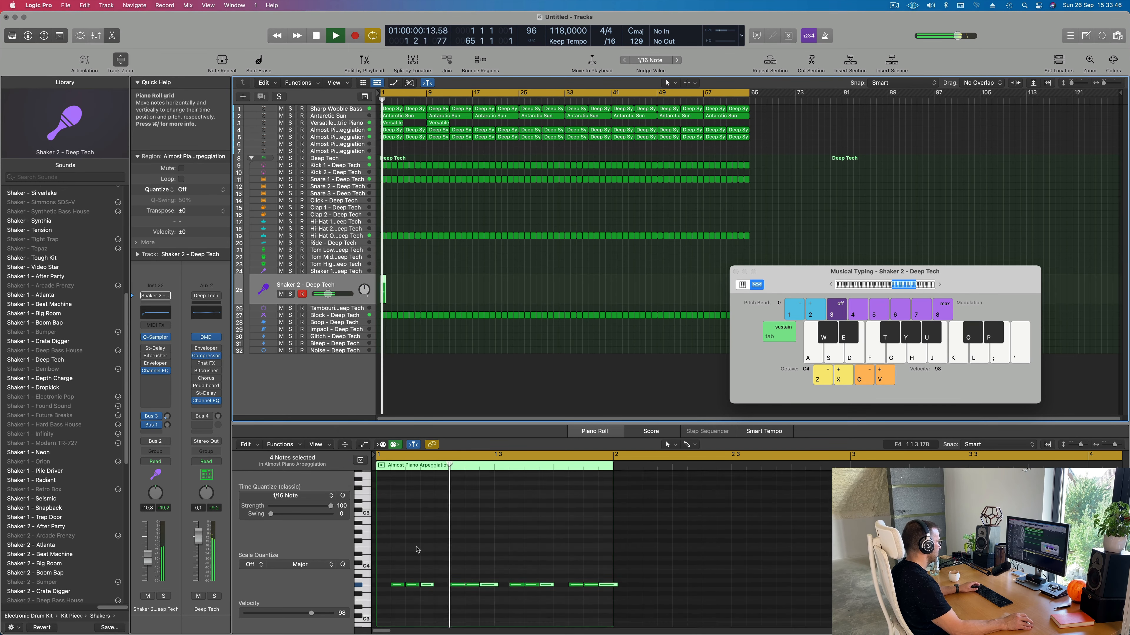
{"action": "scroll", "coordinate": [417, 550], "scroll_direction": "up", "scroll_amount": 5}
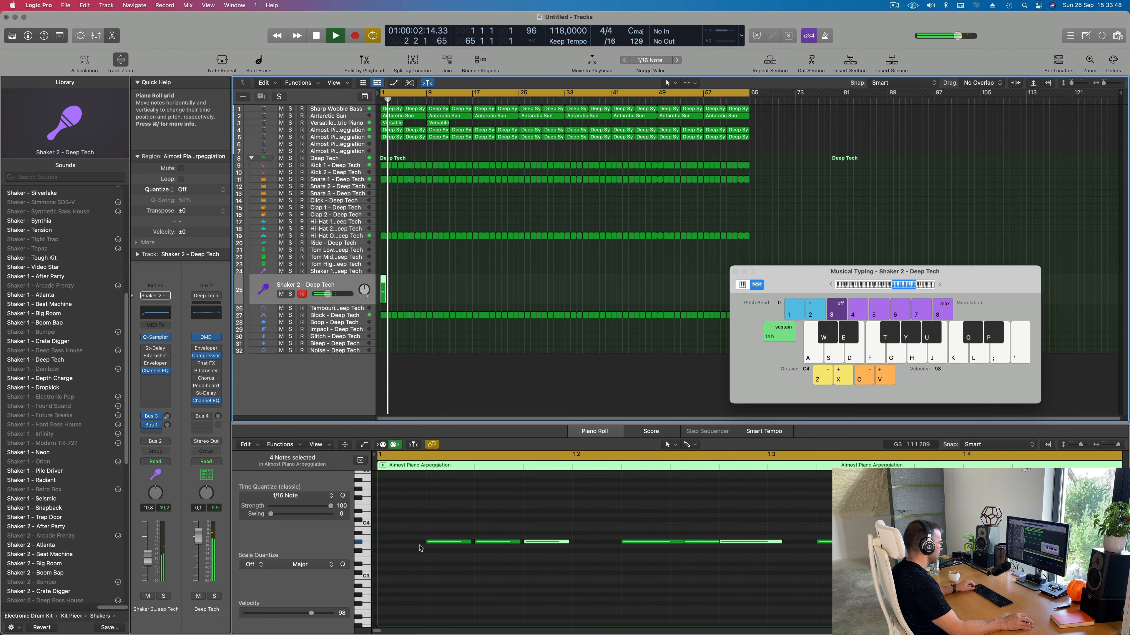
{"action": "scroll", "coordinate": [420, 546], "scroll_direction": "up", "scroll_amount": 3}
{"action": "scroll", "coordinate": [420, 546], "scroll_direction": "down", "scroll_amount": 5}
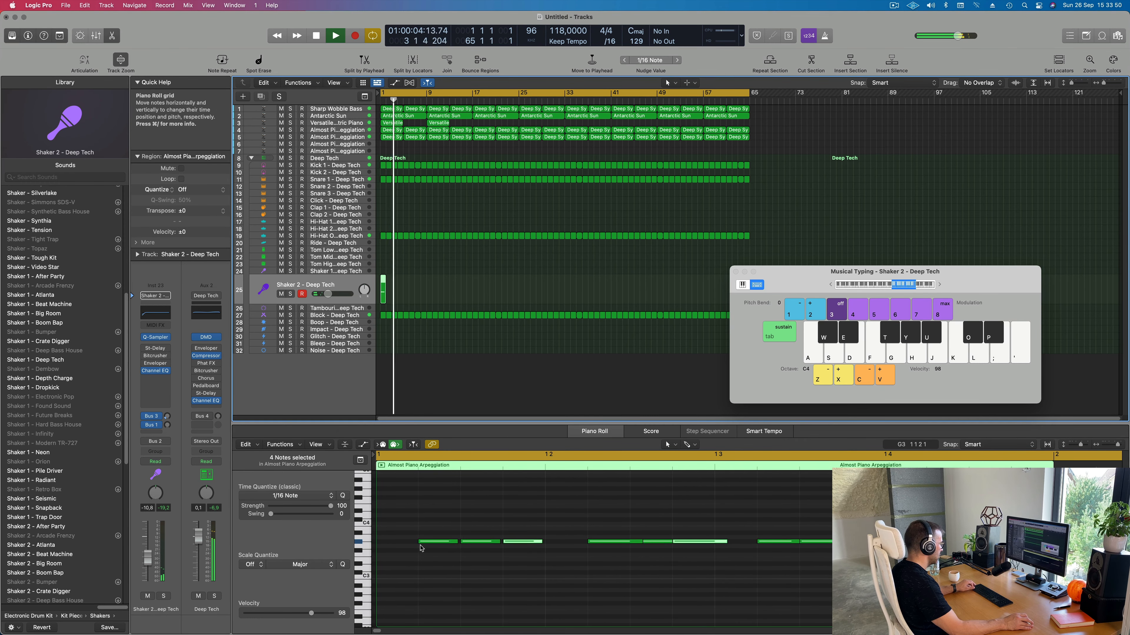
{"action": "scroll", "coordinate": [421, 546], "scroll_direction": "up", "scroll_amount": 3}
{"action": "scroll", "coordinate": [421, 547], "scroll_direction": "down", "scroll_amount": 1}
{"action": "left_click_drag", "start_coordinate": [402, 548], "coordinate": [824, 538]}
{"action": "key", "text": "alt+Down"}
{"action": "key", "text": "alt+Down"}
{"action": "key", "text": "alt+Down"}
{"action": "key", "text": "alt+Down"}
{"action": "key", "text": "alt+Down"}
{"action": "key", "text": "alt+Down"}
{"action": "key", "text": "alt+Down"}
{"action": "key", "text": "alt+Down"}
{"action": "key", "text": "alt+Down"}
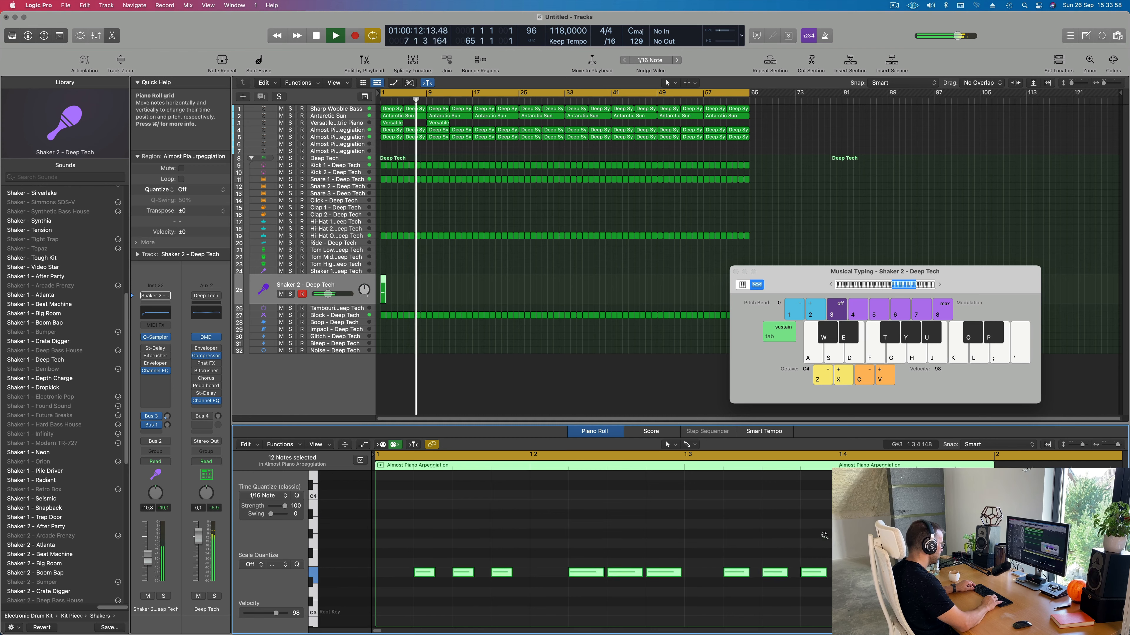
{"action": "key", "text": "alt+Up"}
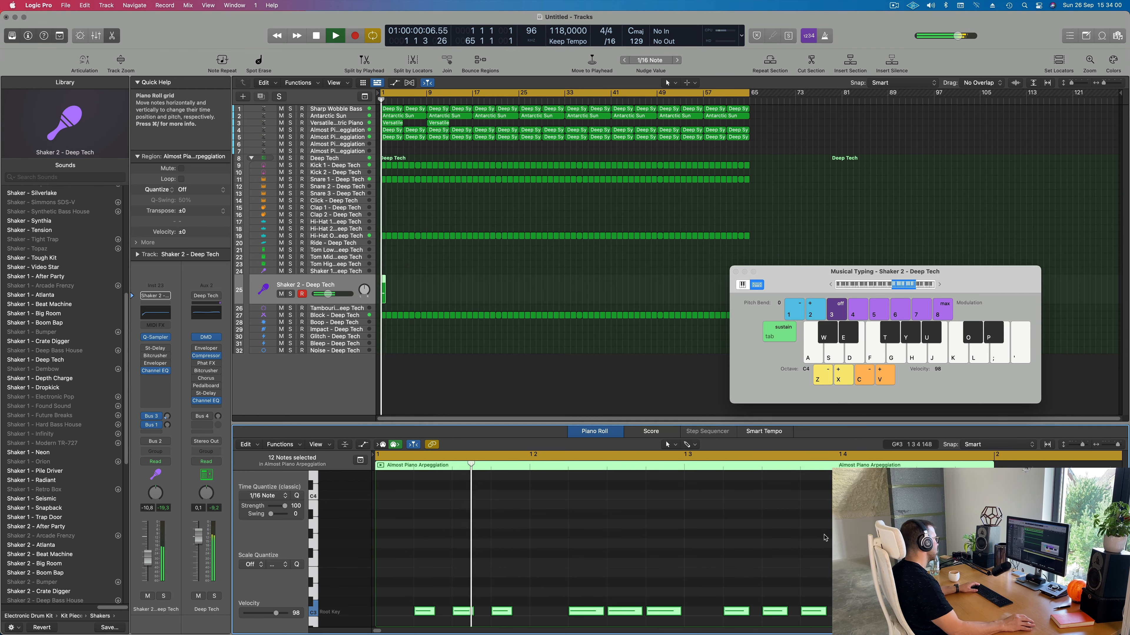
- Lower the Shaker 2 track volume to -32.0 dB and restart playback
{"action": "left_click_drag", "start_coordinate": [328, 294], "coordinate": [317, 294]}
{"action": "left_click_drag", "start_coordinate": [150, 577], "coordinate": [149, 578]}
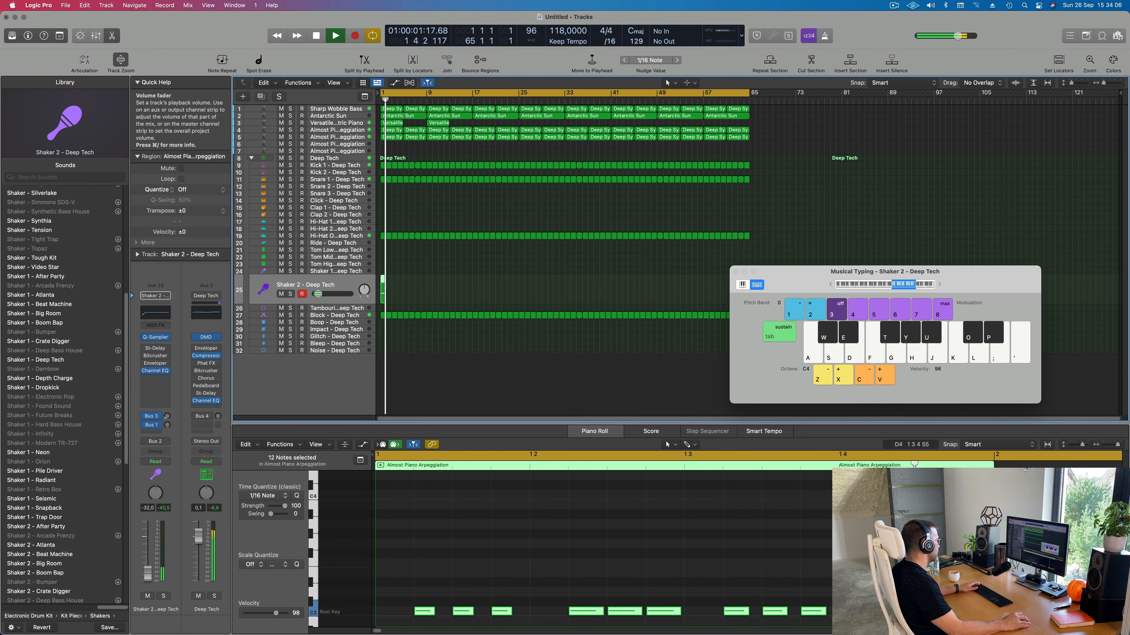
{"action": "key", "text": "Return"}
- Repeat the one-bar Shaker 2 region four times and select all five regions
{"action": "left_click_drag", "start_coordinate": [429, 295], "coordinate": [383, 287]}
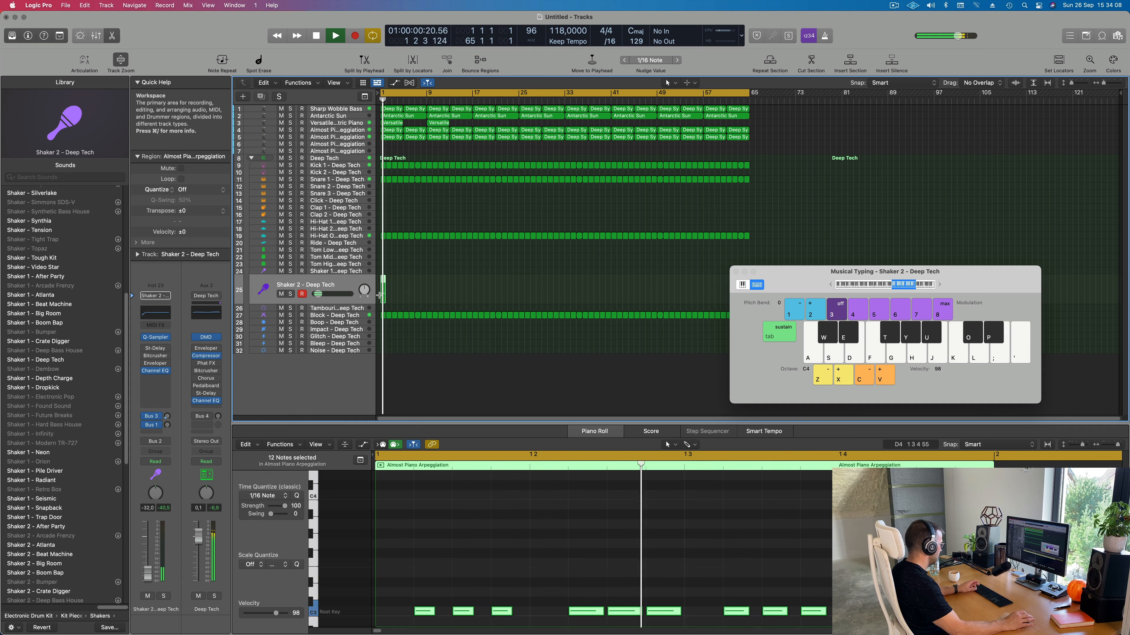
{"action": "key", "text": "super+r"}
{"action": "key", "text": "super+r"}
{"action": "key", "text": "super+r"}
{"action": "key", "text": "super+r"}
{"action": "left_click_drag", "start_coordinate": [482, 280], "coordinate": [385, 289]}
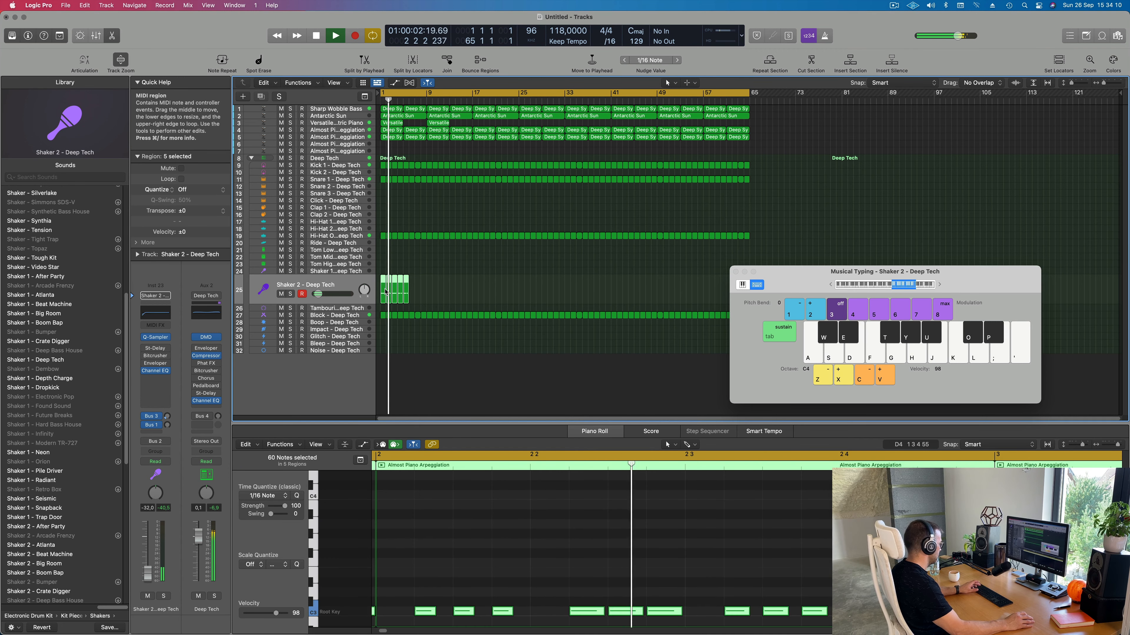
- Repeat the five-region Shaker 2 block along the track and delete the excess region so the part ends at bar 65
{"action": "key", "text": "super+r"}
{"action": "key", "text": "super+r"}
{"action": "key", "text": "super+r"}
{"action": "key", "text": "super+r"}
{"action": "key", "text": "super+r"}
{"action": "key", "text": "super+r"}
{"action": "key", "text": "super+r"}
{"action": "key", "text": "super+r"}
{"action": "key", "text": "super+r"}
{"action": "key", "text": "super+r"}
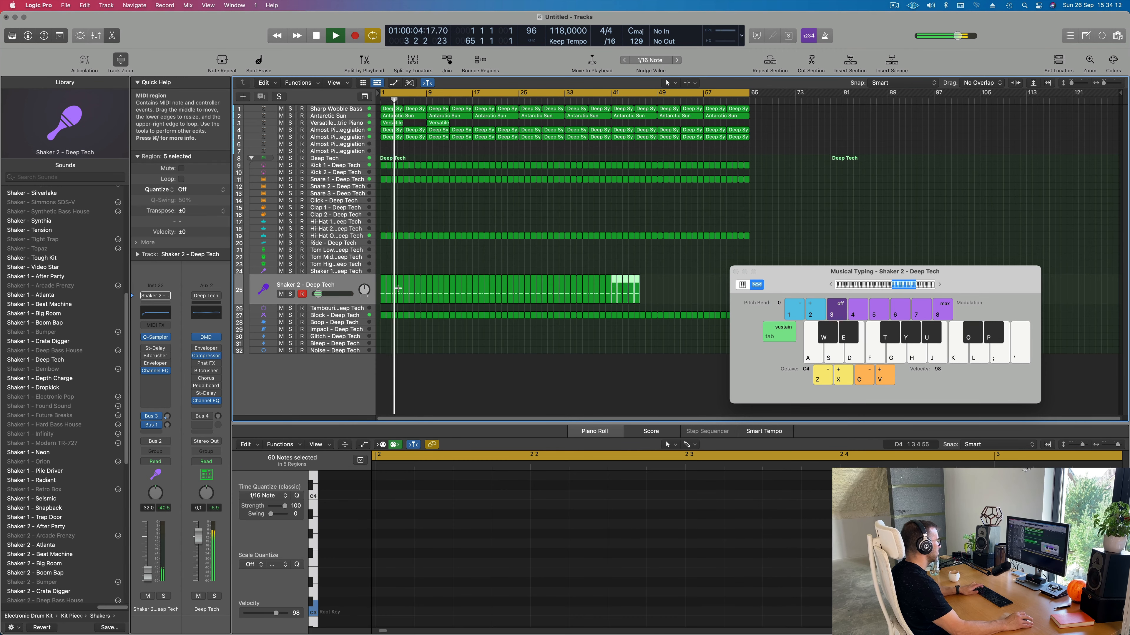
{"action": "left_click_drag", "start_coordinate": [790, 272], "coordinate": [897, 275]}
{"action": "key", "text": "super+r"}
{"action": "key", "text": "super+r"}
{"action": "left_click", "coordinate": [788, 277]}
{"action": "left_click_drag", "start_coordinate": [750, 307], "coordinate": [753, 303]}
{"action": "key", "text": "Delete"}
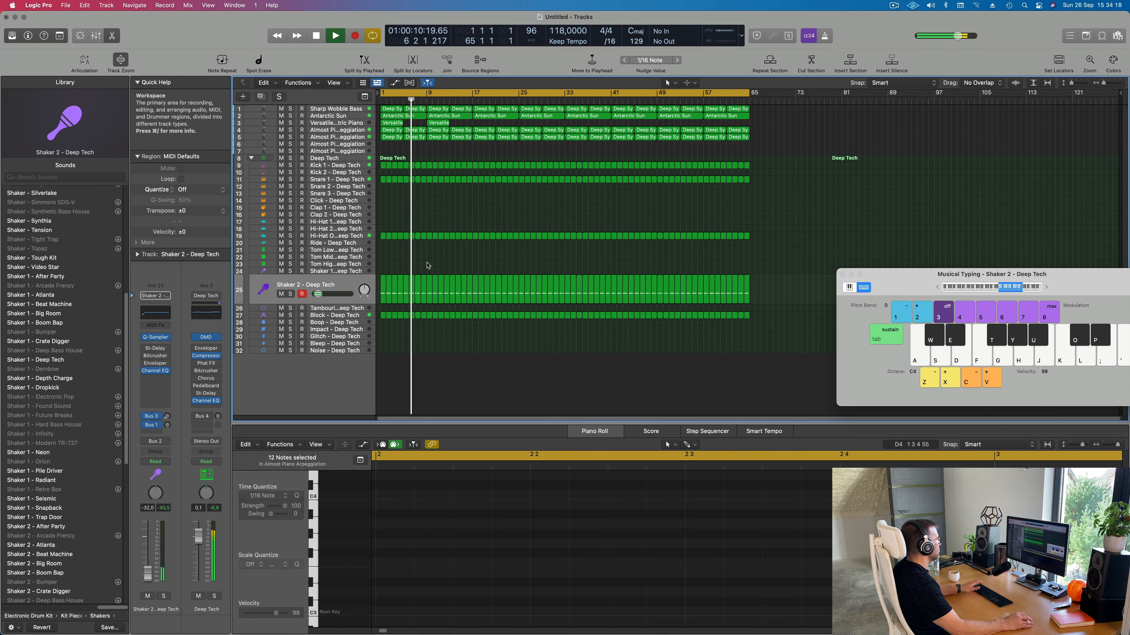
- Copy the first Hi-Hat Open region to bar 1 of the Tom Low track
{"action": "left_click", "coordinate": [339, 251]}
{"action": "key", "text": "Return"}
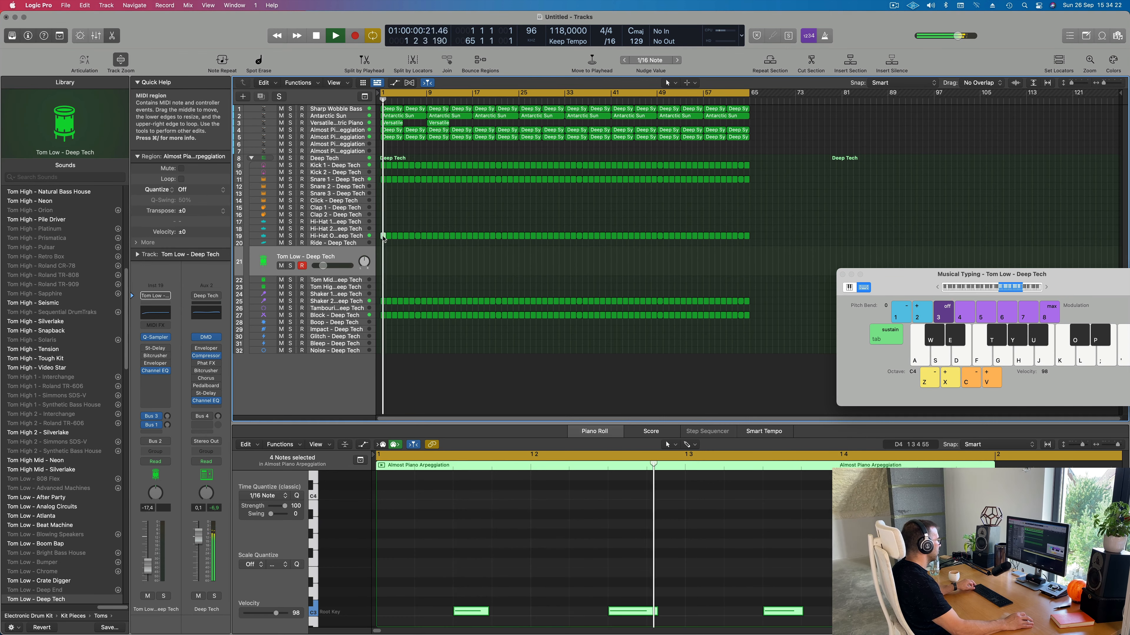
{"action": "left_click_drag", "start_coordinate": [384, 237], "coordinate": [382, 263]}
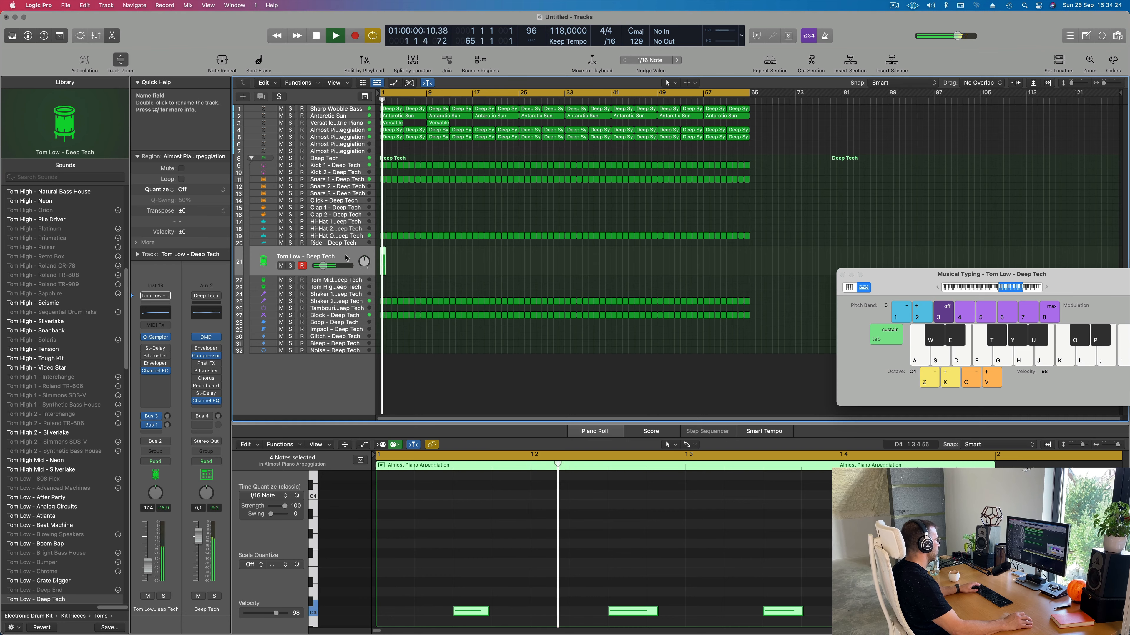
{"action": "left_click", "coordinate": [409, 277], "text": "ctrl+alt"}
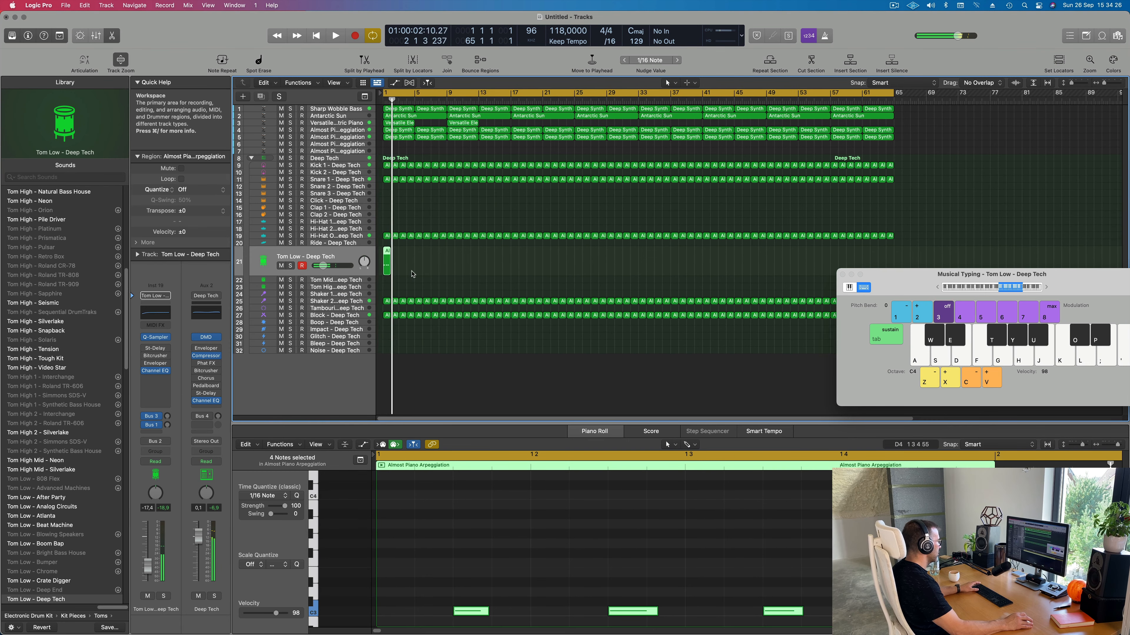
- Transpose all four notes of the Tom Low region down to the root key row just below C1 during playback
{"action": "scroll", "coordinate": [443, 530], "scroll_direction": "down", "scroll_amount": 2}
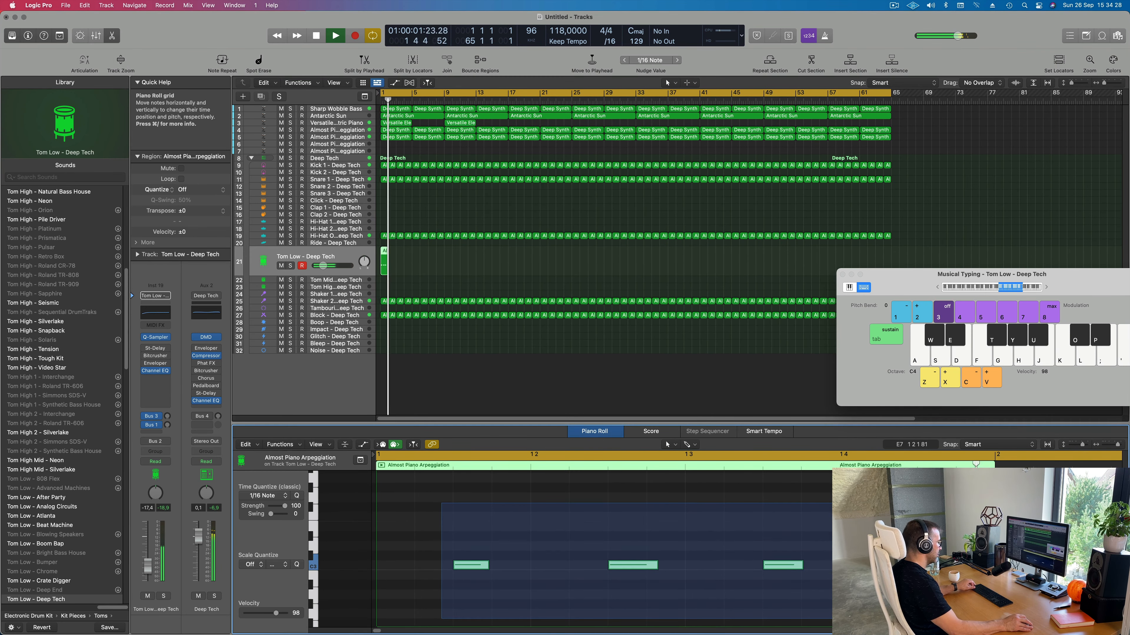
{"action": "scroll", "coordinate": [442, 530], "scroll_direction": "up", "scroll_amount": 4}
{"action": "scroll", "coordinate": [443, 529], "scroll_direction": "down", "scroll_amount": 4}
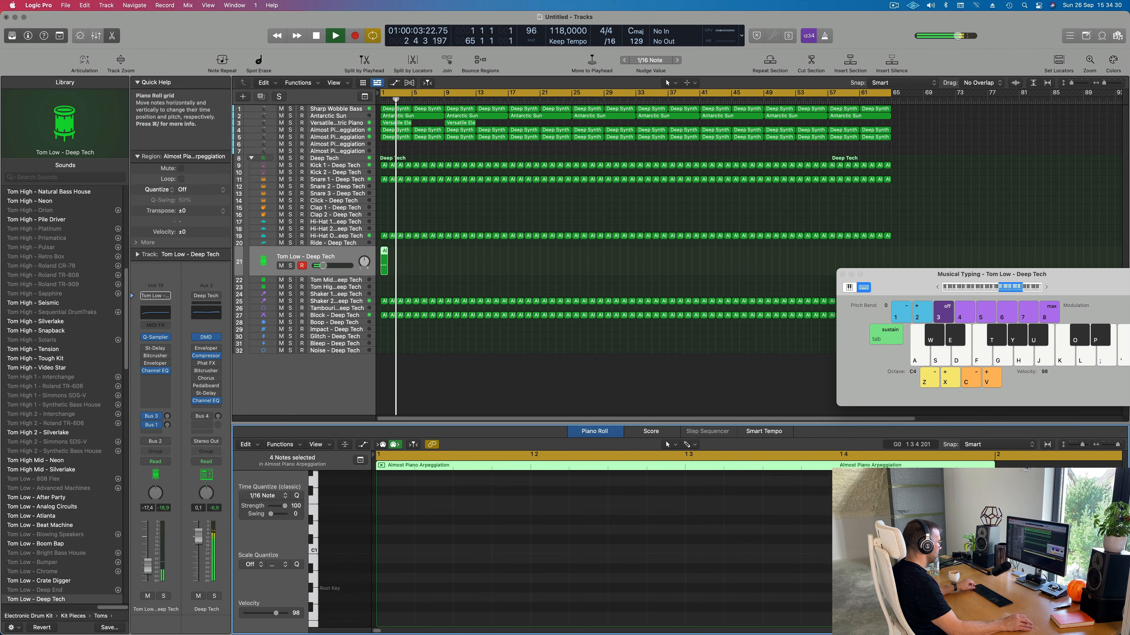
{"action": "scroll", "coordinate": [833, 606], "scroll_direction": "up", "scroll_amount": 3}
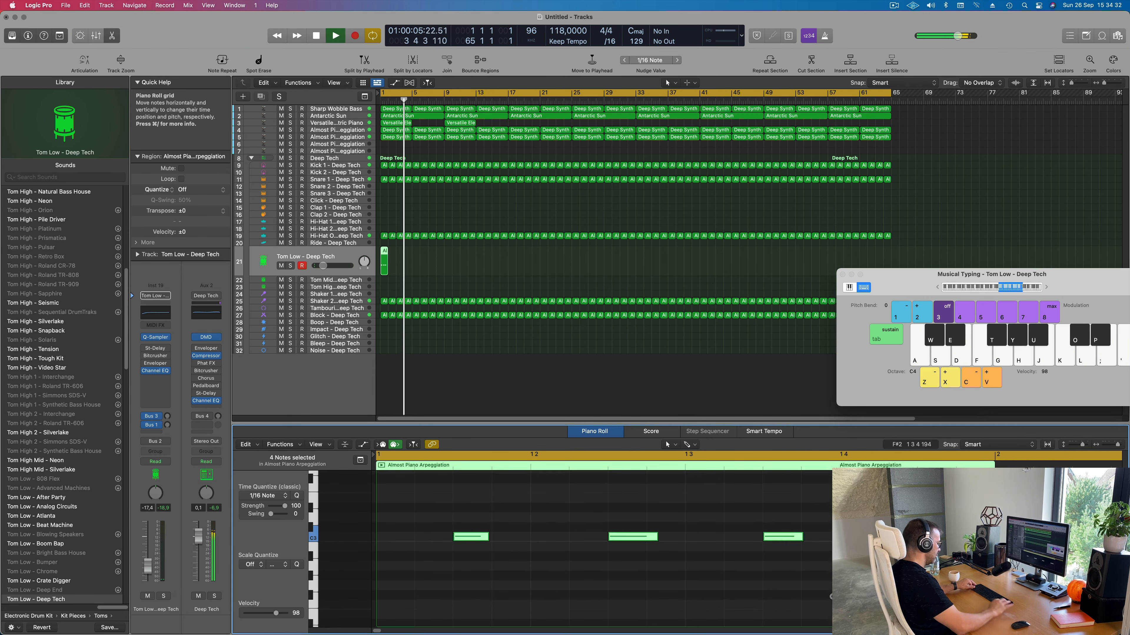
{"action": "key", "text": "alt+shift+Down"}
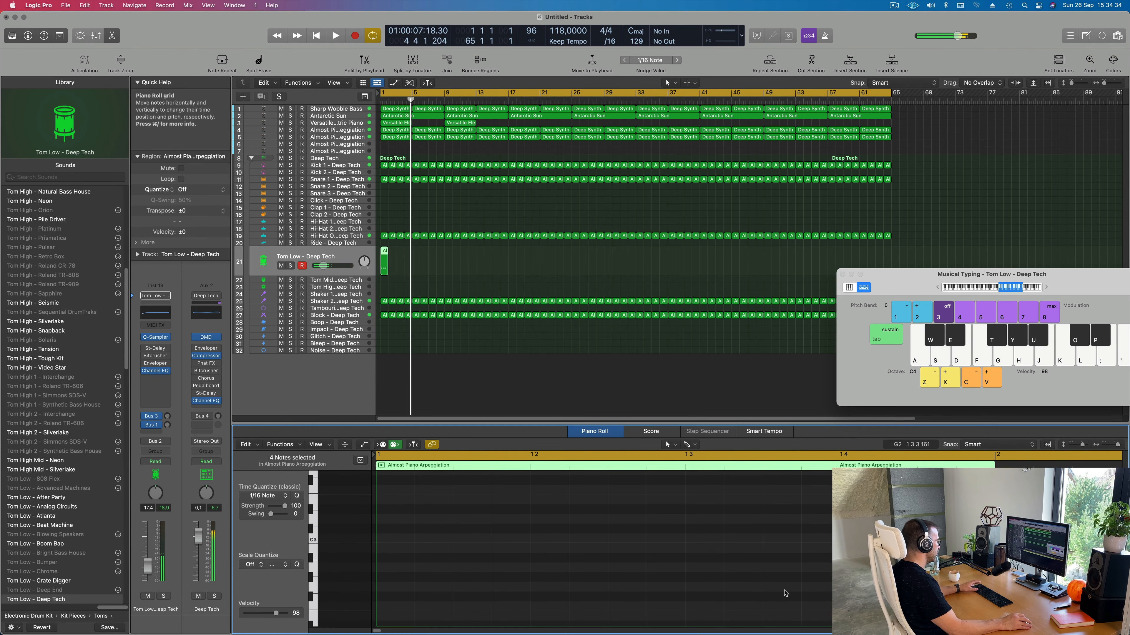
{"action": "key", "text": "space"}
{"action": "scroll", "coordinate": [516, 547], "scroll_direction": "down", "scroll_amount": 10}
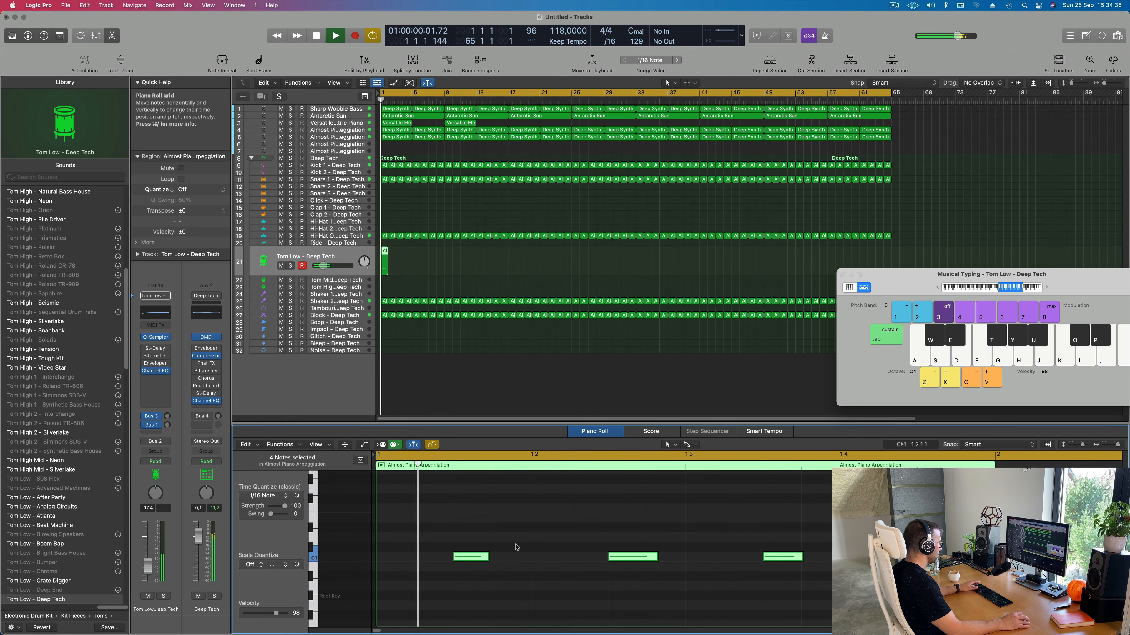
{"action": "key", "text": "alt+Down"}
{"action": "key", "text": "alt+Down"}
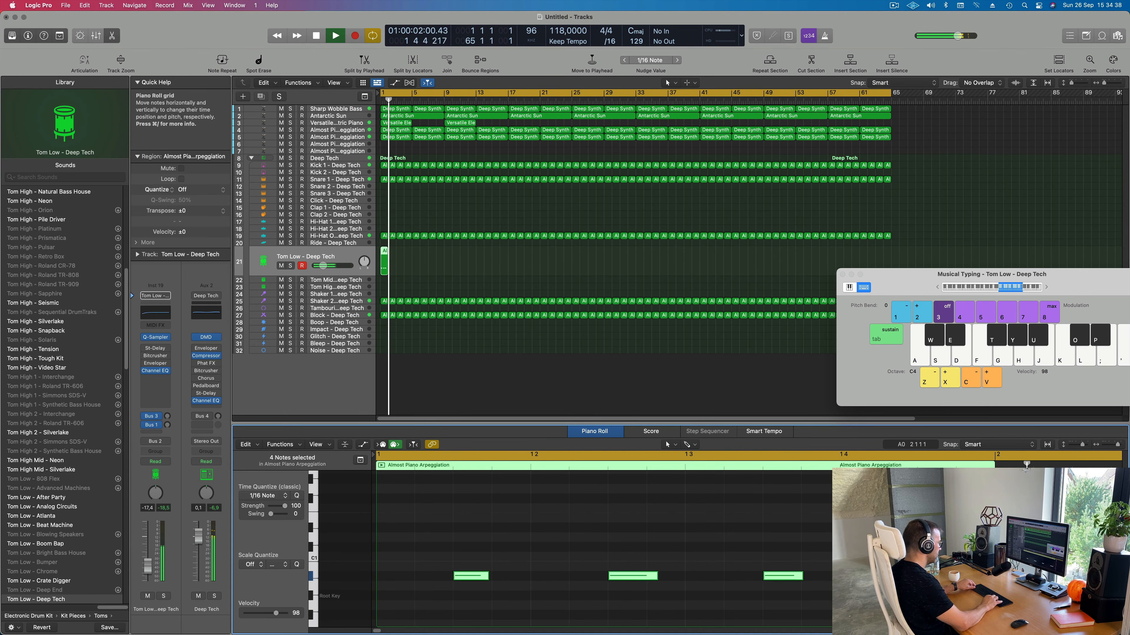
{"action": "key", "text": "alt+Down"}
{"action": "key", "text": "alt+Down"}
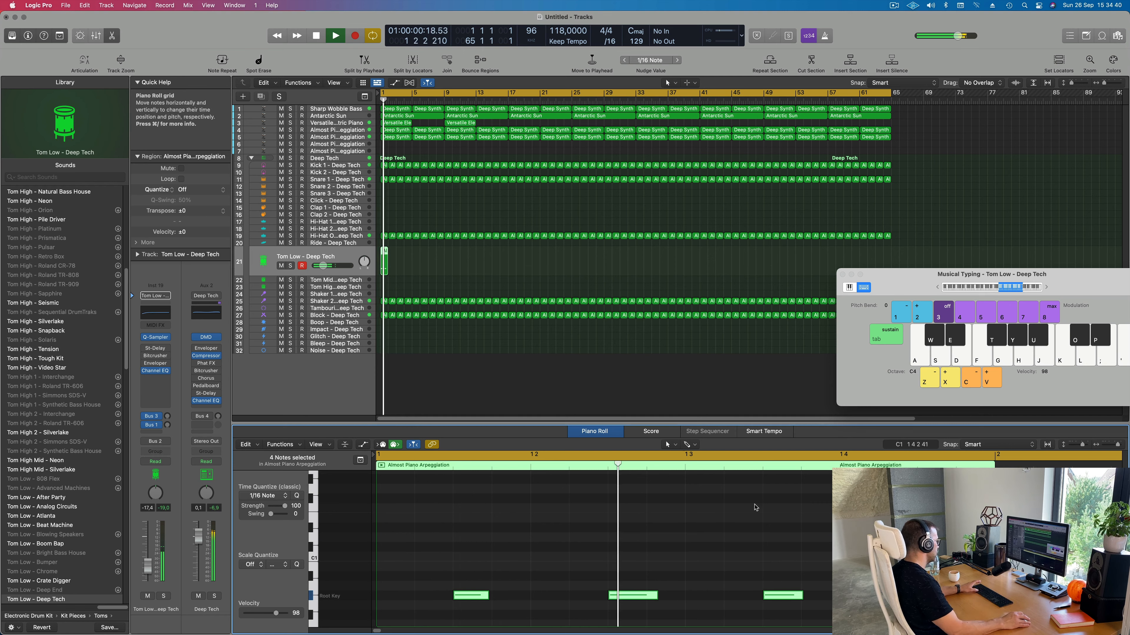
- Raise the Tom Low track's volume to -10.8 dB during playback
{"action": "key", "text": "space"}
{"action": "key", "text": "space"}
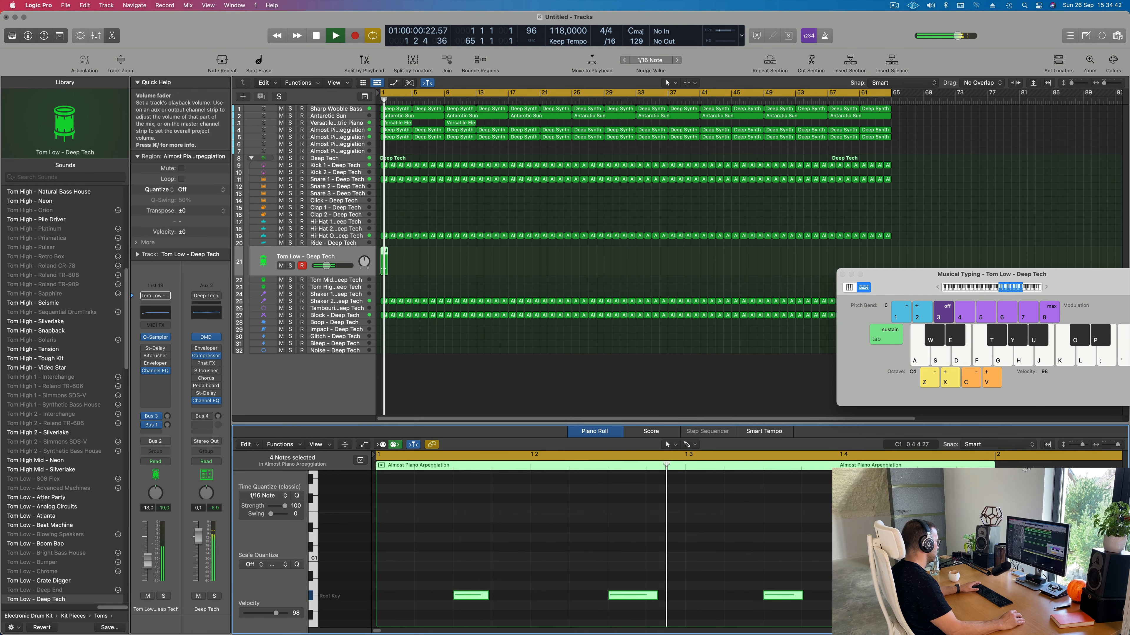
{"action": "left_click_drag", "start_coordinate": [147, 566], "coordinate": [148, 551]}
{"action": "key", "text": "space"}
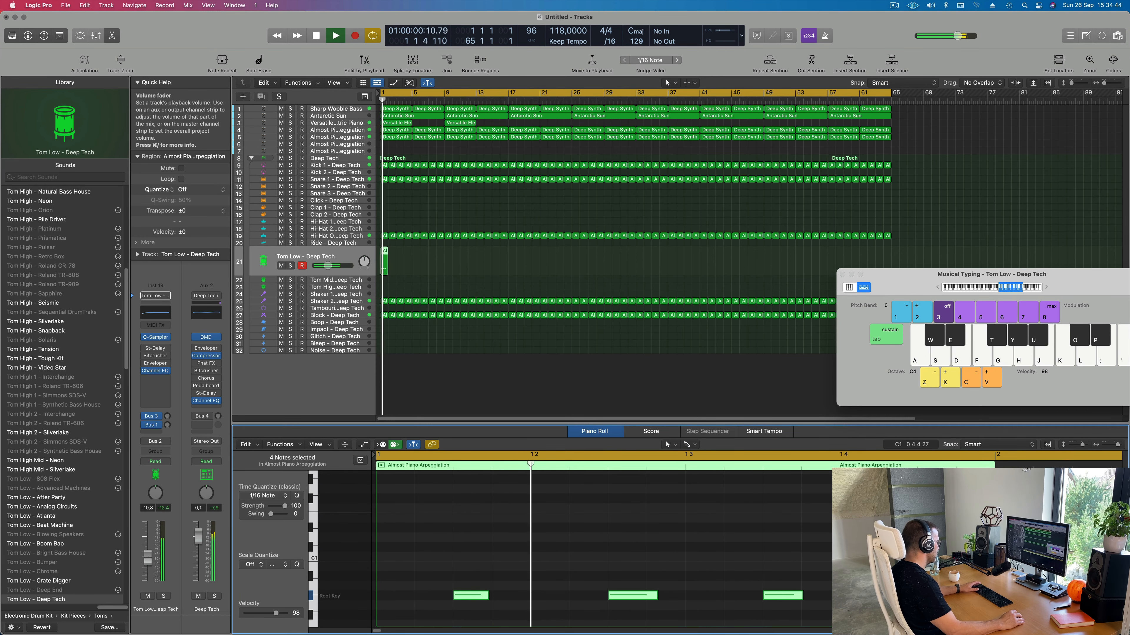
- Move the Tom Low note between beats 2 and 3 one sixteenth later and shorten it slightly
{"action": "mouse_move", "coordinate": [536, 554]}
{"action": "left_mouse_down"}
{"action": "mouse_move", "coordinate": [678, 627]}
{"action": "mouse_move", "coordinate": [685, 591]}
{"action": "left_mouse_up"}
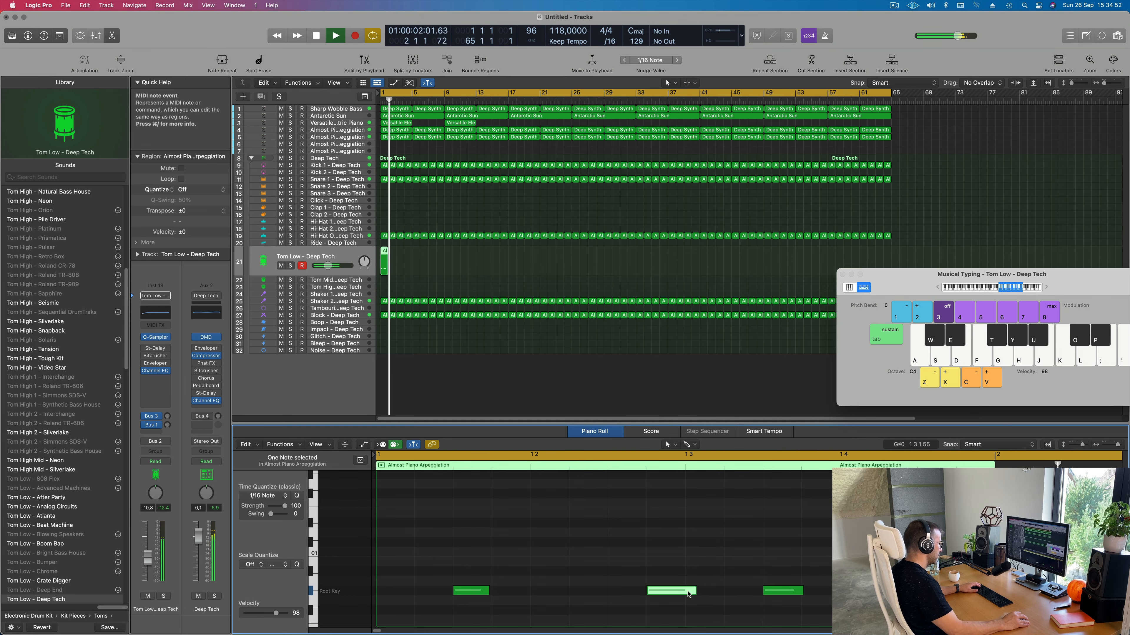
{"action": "left_click_drag", "start_coordinate": [688, 595], "coordinate": [679, 593]}
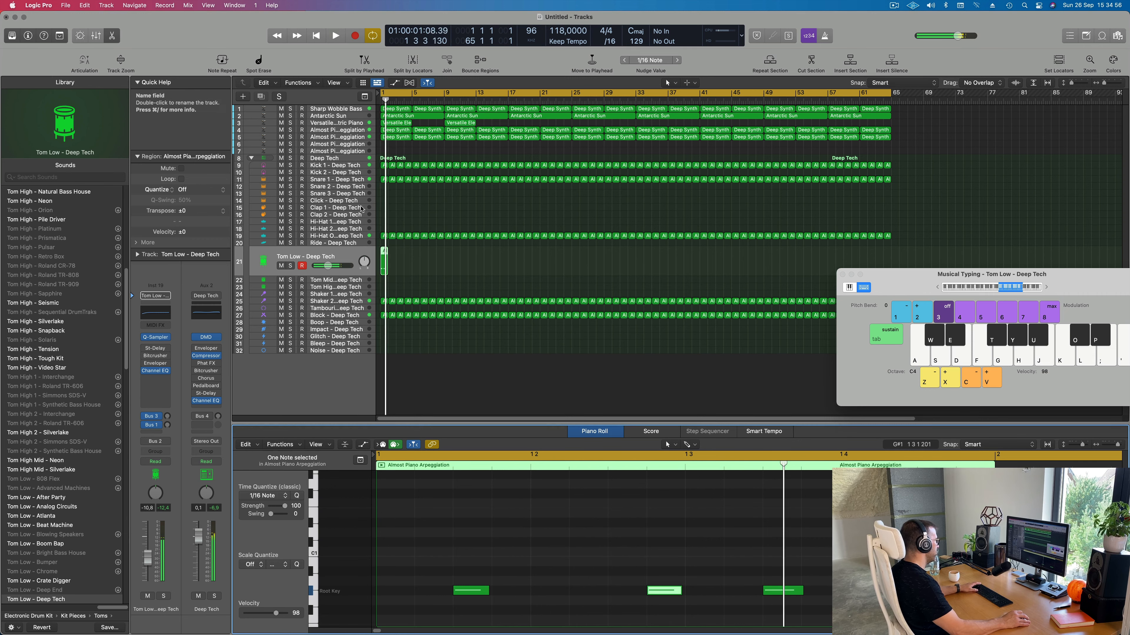
- Repeat the edited one-bar Tom Low region until eight regions fill the track up to bar 9
{"action": "left_click", "coordinate": [382, 269]}
{"action": "left_click_drag", "start_coordinate": [381, 267], "coordinate": [381, 267]}
{"action": "key", "text": "super+r"}
{"action": "key", "text": "super+r"}
{"action": "key", "text": "super+r"}
{"action": "key", "text": "super+r"}
{"action": "key", "text": "super+r"}
{"action": "key", "text": "super+r"}
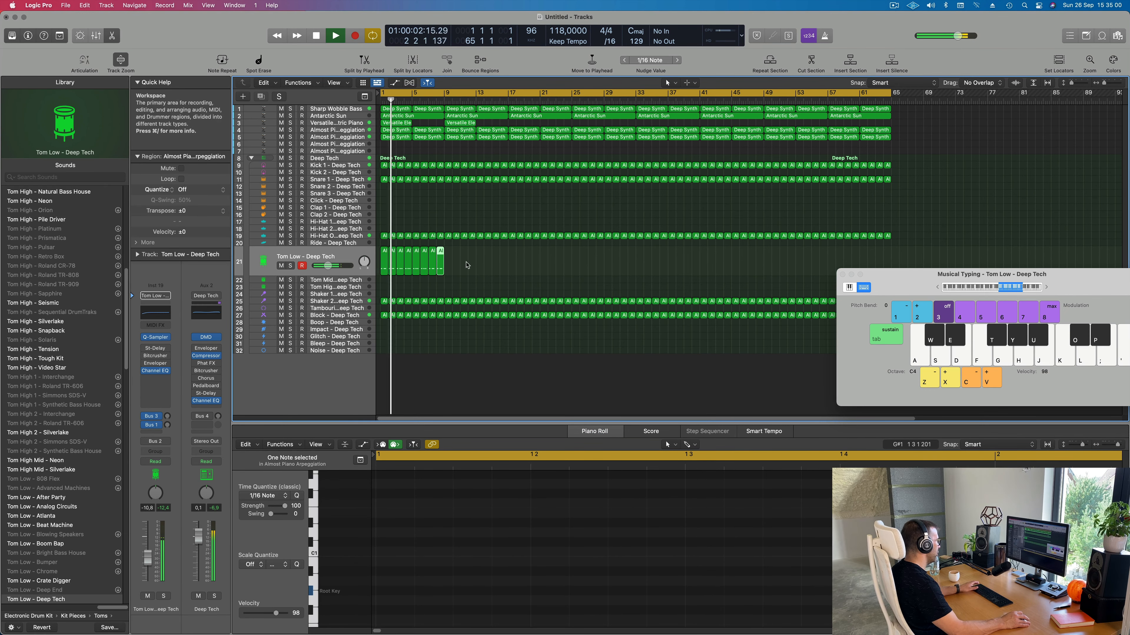
- Select the eight Tom Low regions and repeat the block seven times so the part ends at bar 65
{"action": "left_click_drag", "start_coordinate": [465, 264], "coordinate": [377, 267]}
{"action": "key", "text": "space"}
{"action": "key", "text": "space"}
{"action": "key", "text": "super+r"}
{"action": "key", "text": "super+r"}
{"action": "key", "text": "super+r"}
{"action": "key", "text": "super+r"}
{"action": "key", "text": "super+r"}
{"action": "key", "text": "super+r"}
{"action": "key", "text": "super+r"}
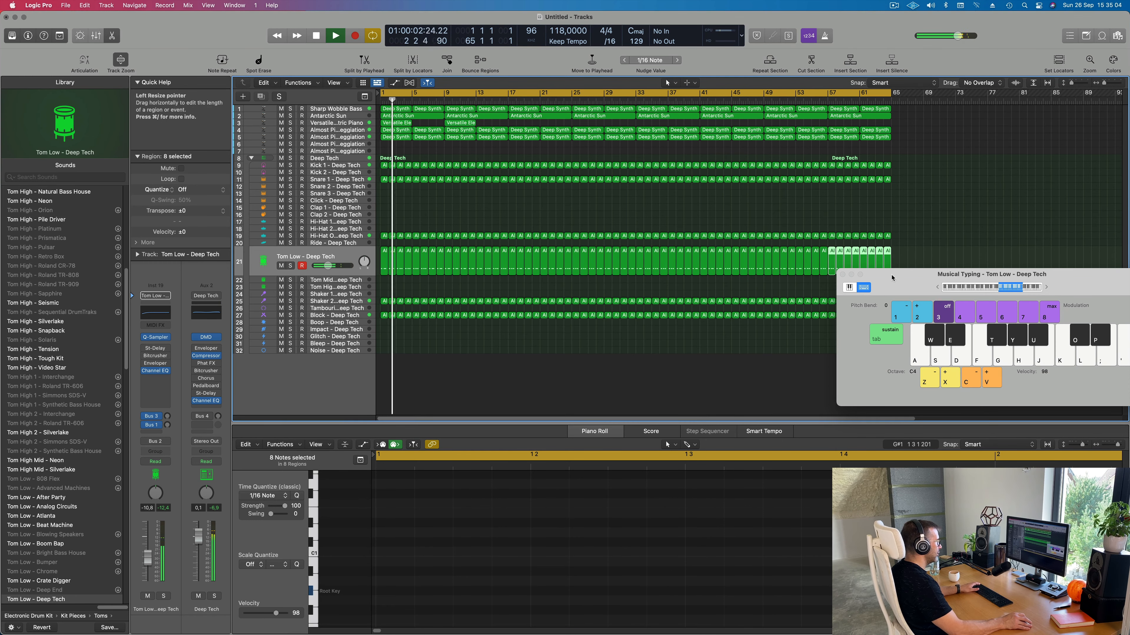
- Move the Musical Typing keyboard aside, select the whole Tom Low track and lower its volume to -15.6 dB
{"action": "left_click_drag", "start_coordinate": [893, 275], "coordinate": [1047, 295]}
{"action": "left_click", "coordinate": [343, 262]}
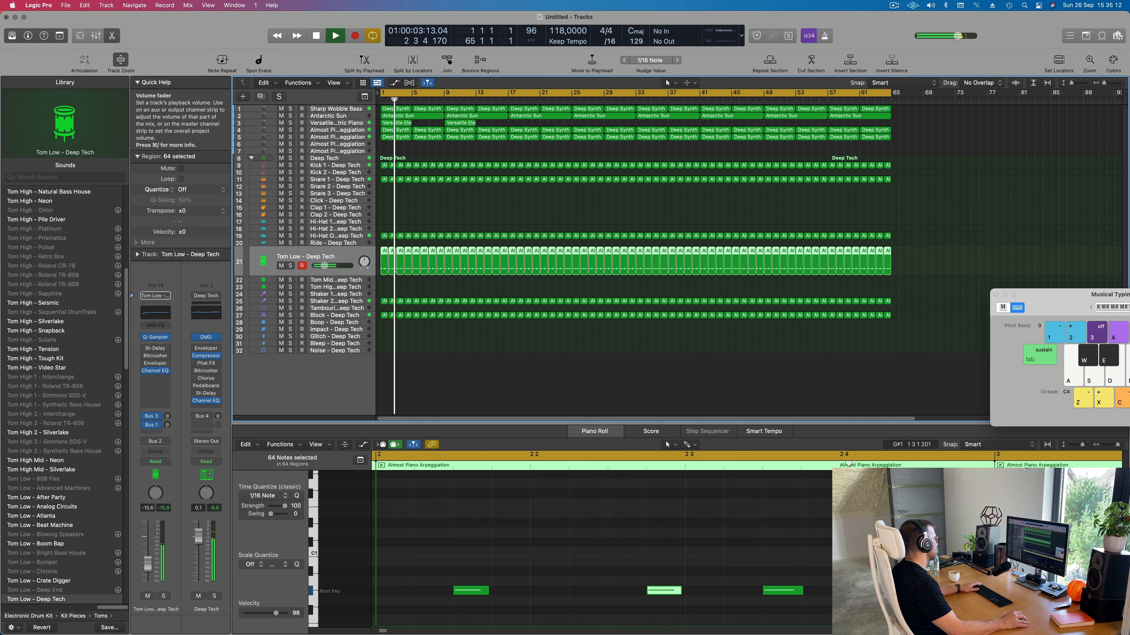
{"action": "left_click", "coordinate": [440, 219]}
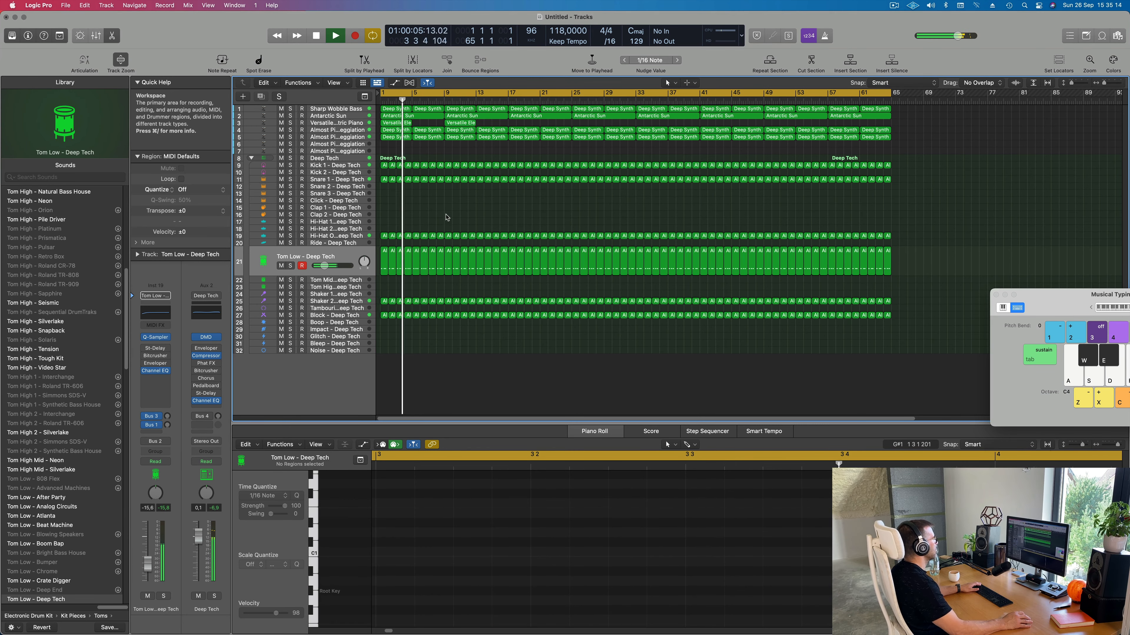
{"action": "scroll", "coordinate": [458, 218], "scroll_direction": "up", "scroll_amount": 2}
{"action": "key", "text": "Return"}
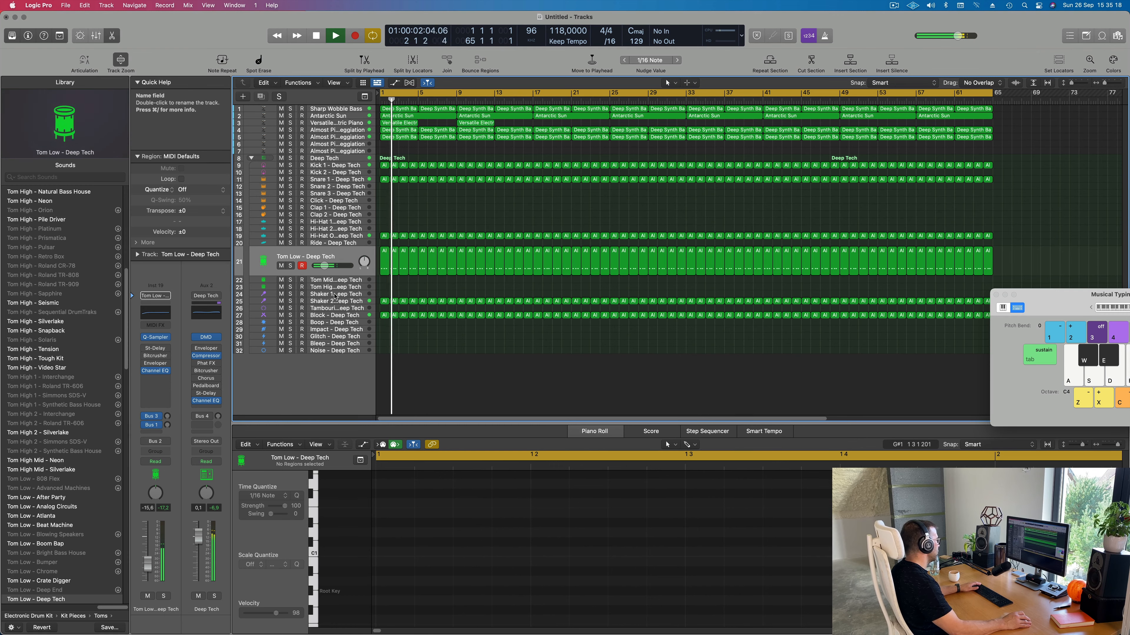
- Set the Shaker 2 track's volume to -36.0 dB and close the Musical Typing keyboard
{"action": "left_click", "coordinate": [335, 299]}
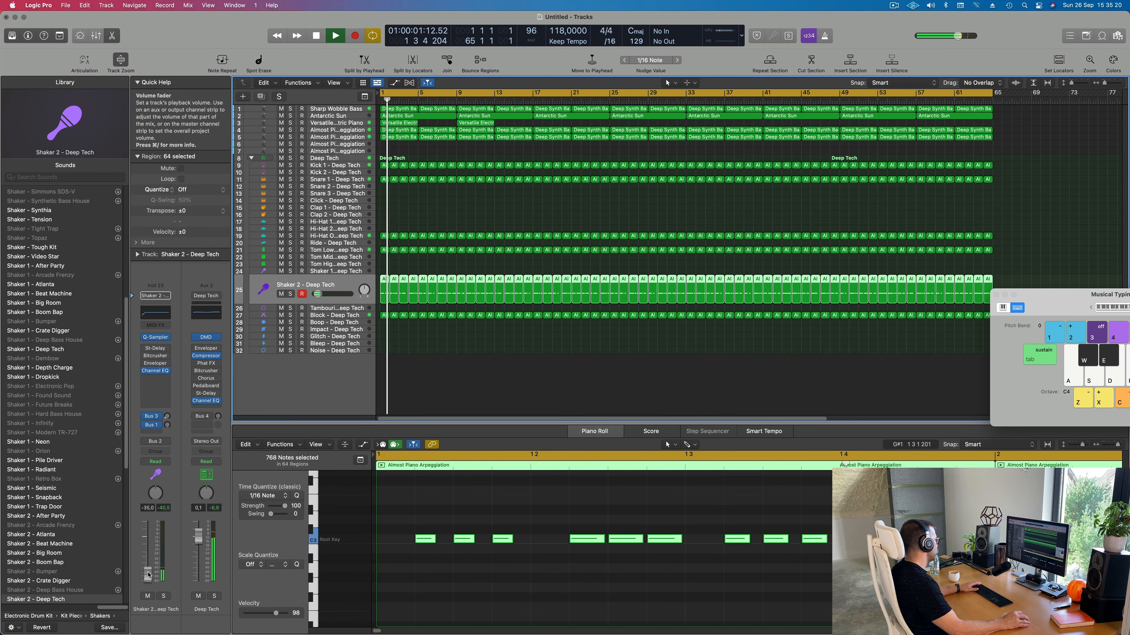
{"action": "left_click_drag", "start_coordinate": [148, 576], "coordinate": [148, 576]}
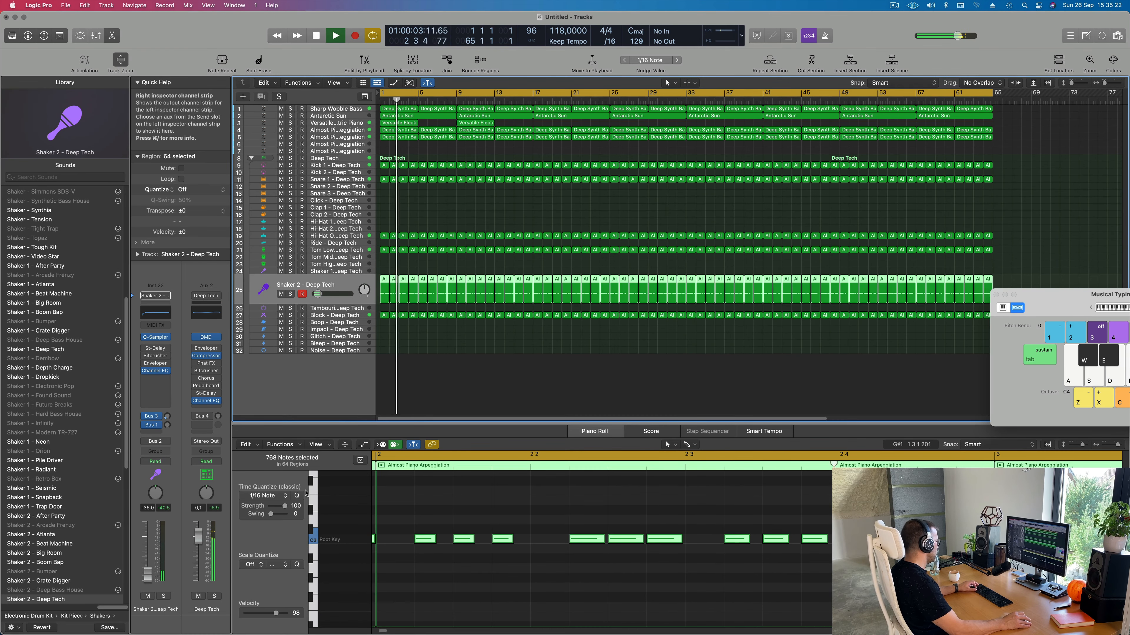
{"action": "key", "text": "super+k"}
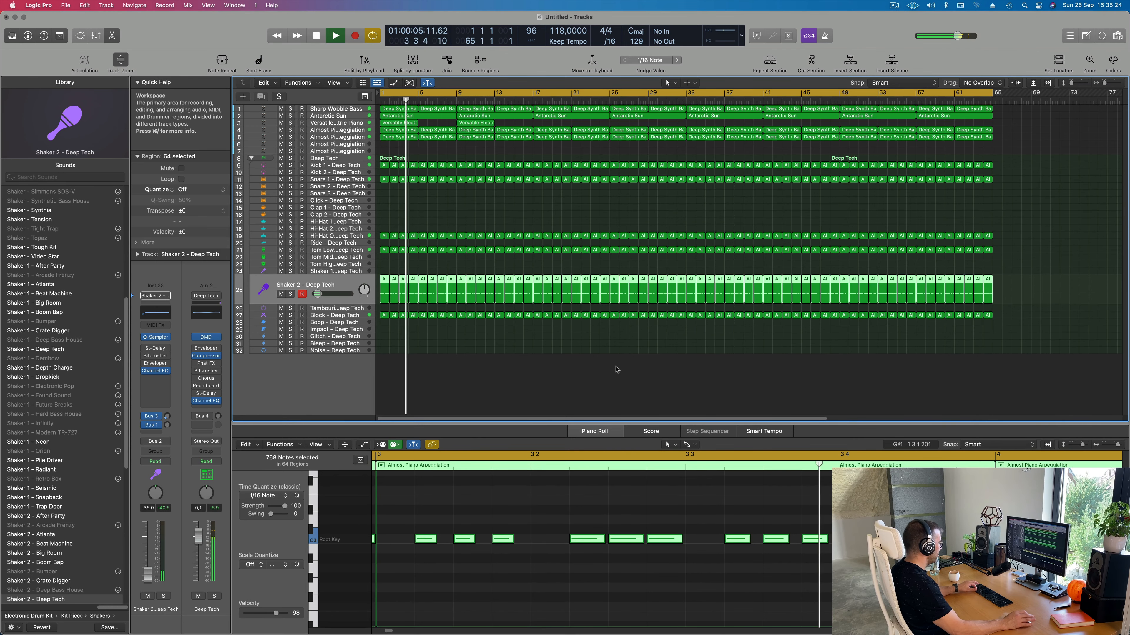
- In the mixer, copy the Compressor from the Block channel to the Shaker 2 channel and open it
{"action": "key", "text": "x"}
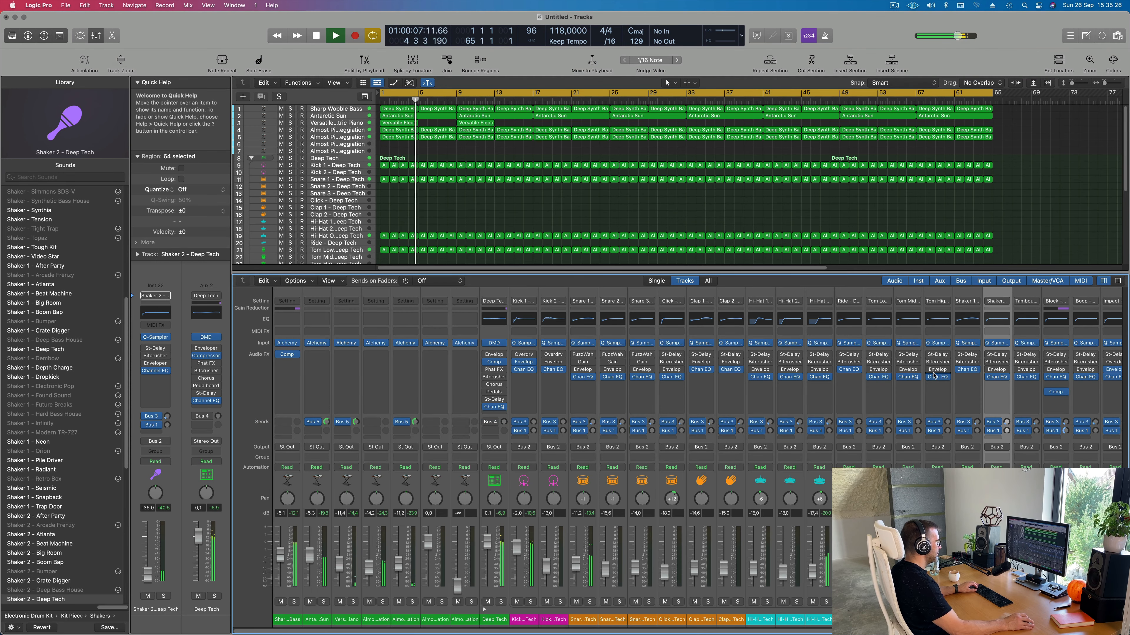
{"action": "scroll", "coordinate": [1018, 388], "scroll_direction": "right", "scroll_amount": 2}
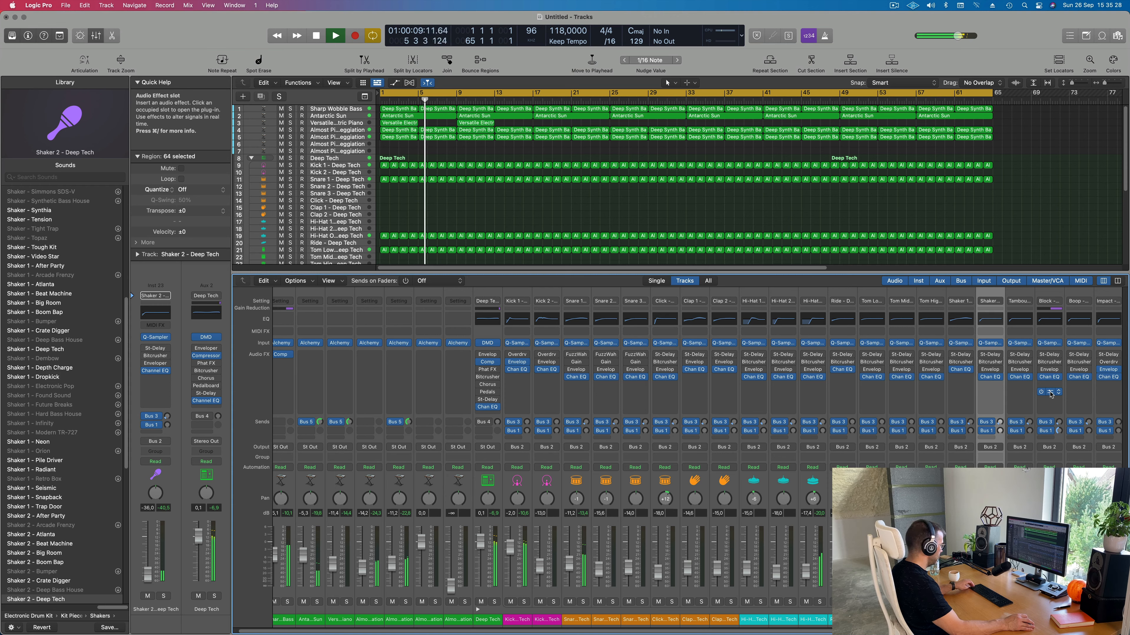
{"action": "left_click_drag", "start_coordinate": [1022, 393], "coordinate": [954, 391]}
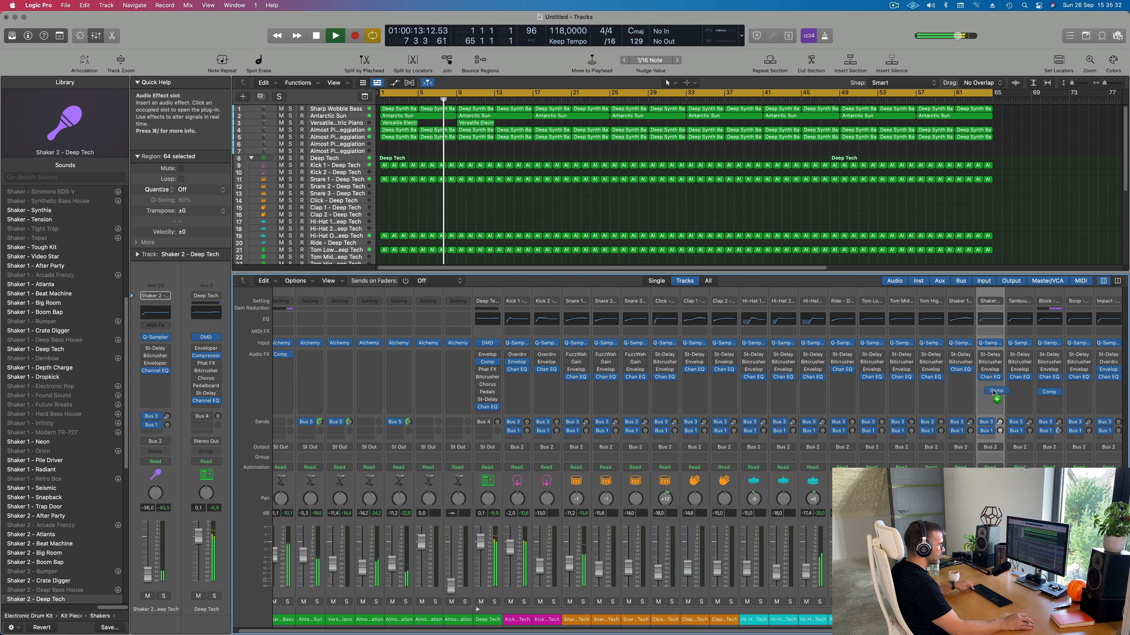
{"action": "left_click_drag", "start_coordinate": [993, 392], "coordinate": [993, 392]}
{"action": "left_click", "coordinate": [991, 392]}
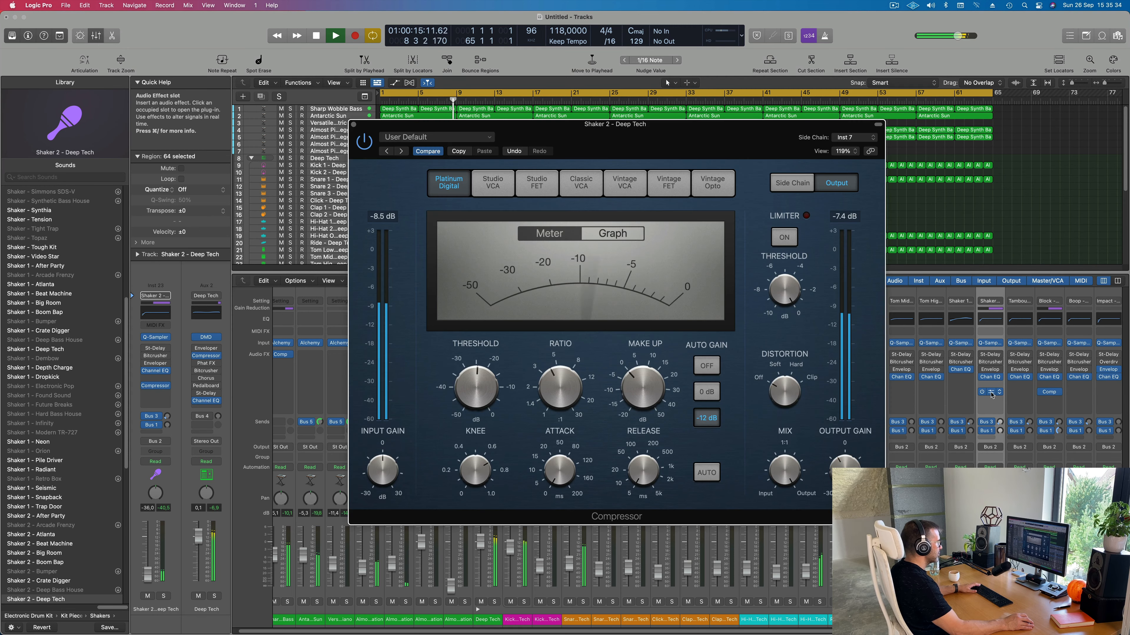
- Adjust the Shaker 2 compressor's threshold during playback, set the track volume to -30.0 dB and close the compressor
{"action": "key", "text": "space"}
{"action": "key", "text": "space"}
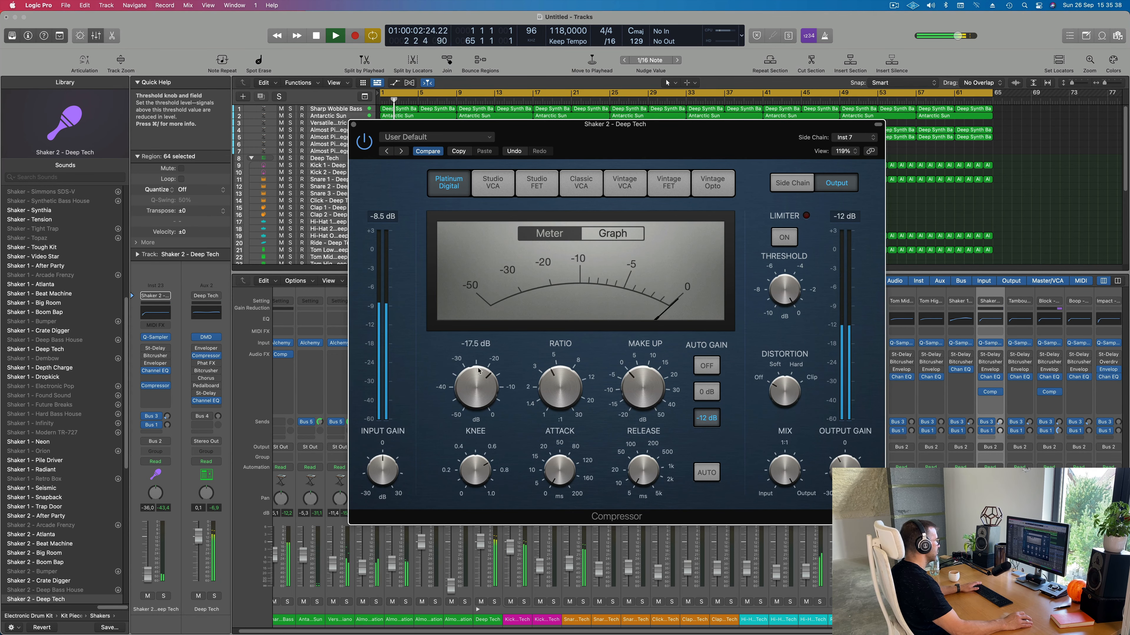
{"action": "key", "text": "space"}
{"action": "key", "text": "space"}
{"action": "left_click_drag", "start_coordinate": [983, 581], "coordinate": [983, 580]}
{"action": "left_click_drag", "start_coordinate": [148, 573], "coordinate": [148, 578]}
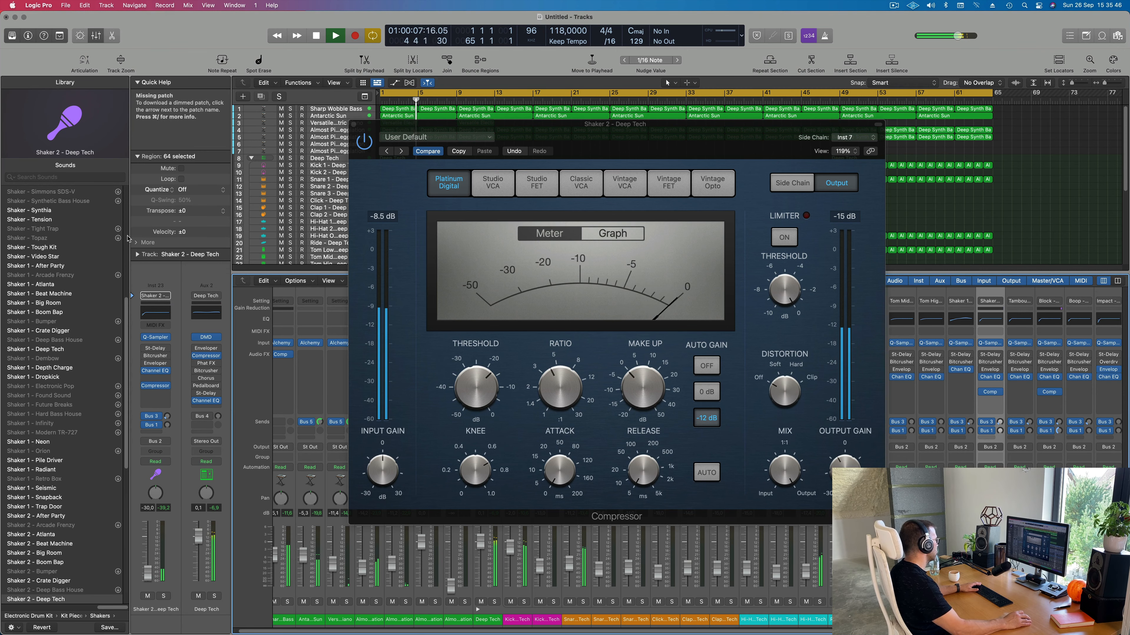
{"action": "left_click_drag", "start_coordinate": [590, 144], "coordinate": [574, 143]}
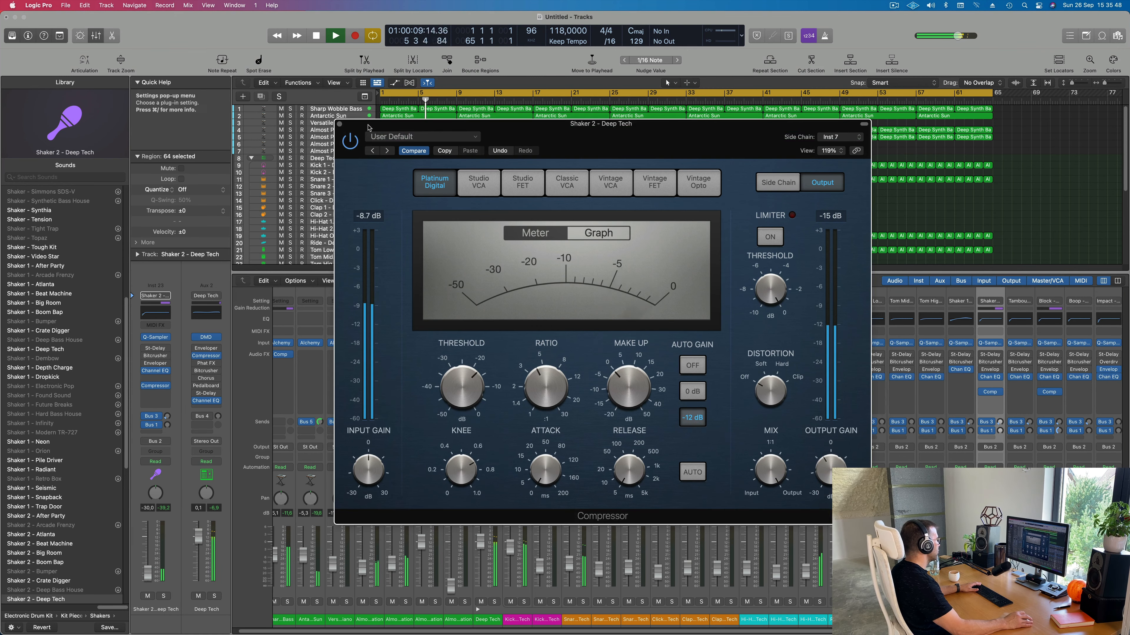
{"action": "left_click", "coordinate": [337, 122]}
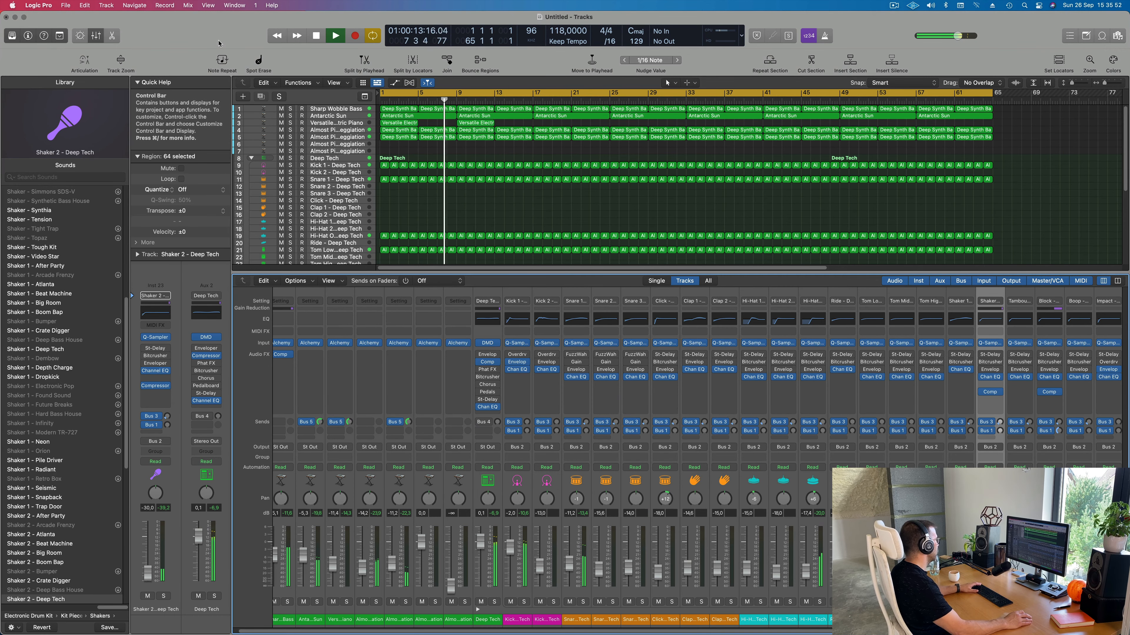
- Hide the mixer, deselect the Shaker 2 regions and review the full arrangement during playback
{"action": "scroll", "coordinate": [545, 203], "scroll_direction": "down", "scroll_amount": 2}
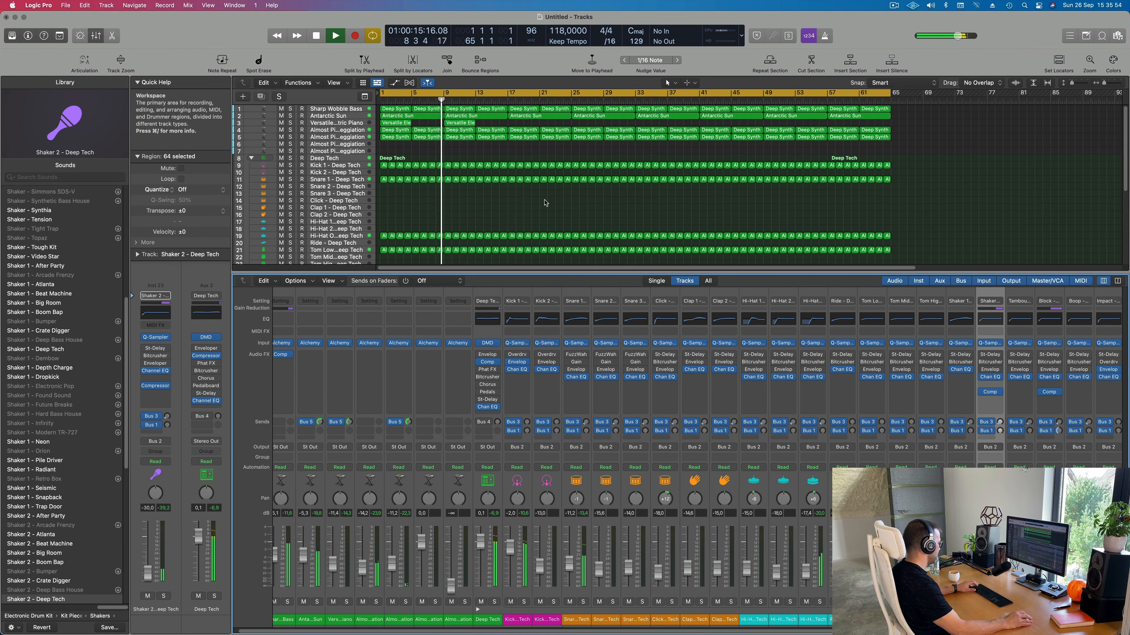
{"action": "key", "text": "x"}
{"action": "left_click", "coordinate": [553, 392]}
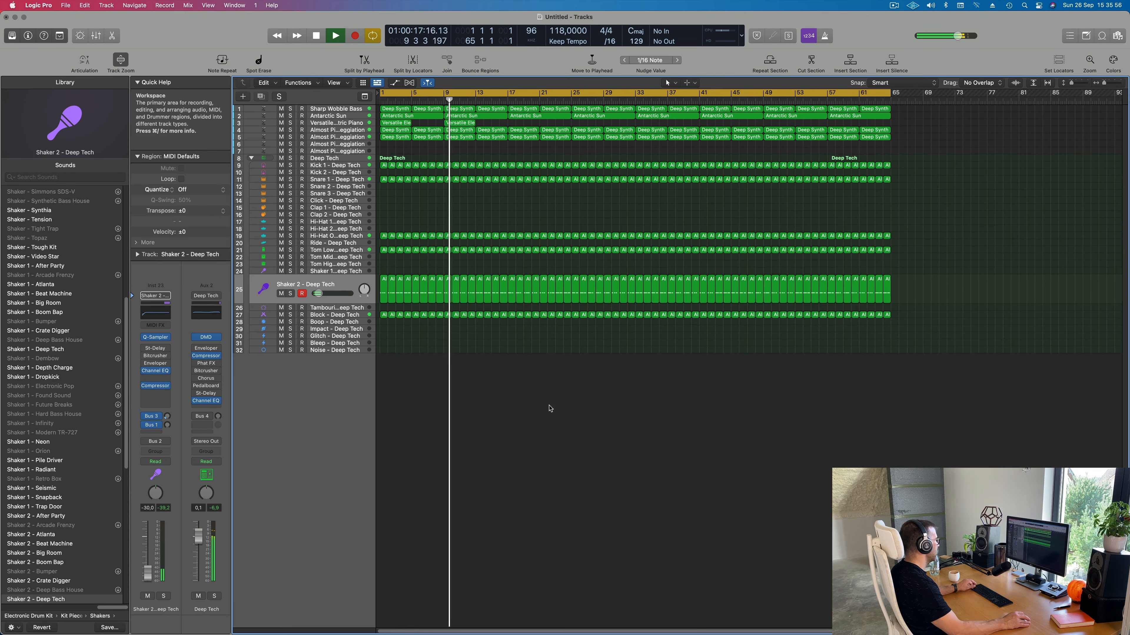
{"action": "scroll", "coordinate": [552, 405], "scroll_direction": "up", "scroll_amount": 2}
{"action": "scroll", "coordinate": [562, 409], "scroll_direction": "down", "scroll_amount": 3}
{"action": "scroll", "coordinate": [562, 409], "scroll_direction": "up", "scroll_amount": 1}
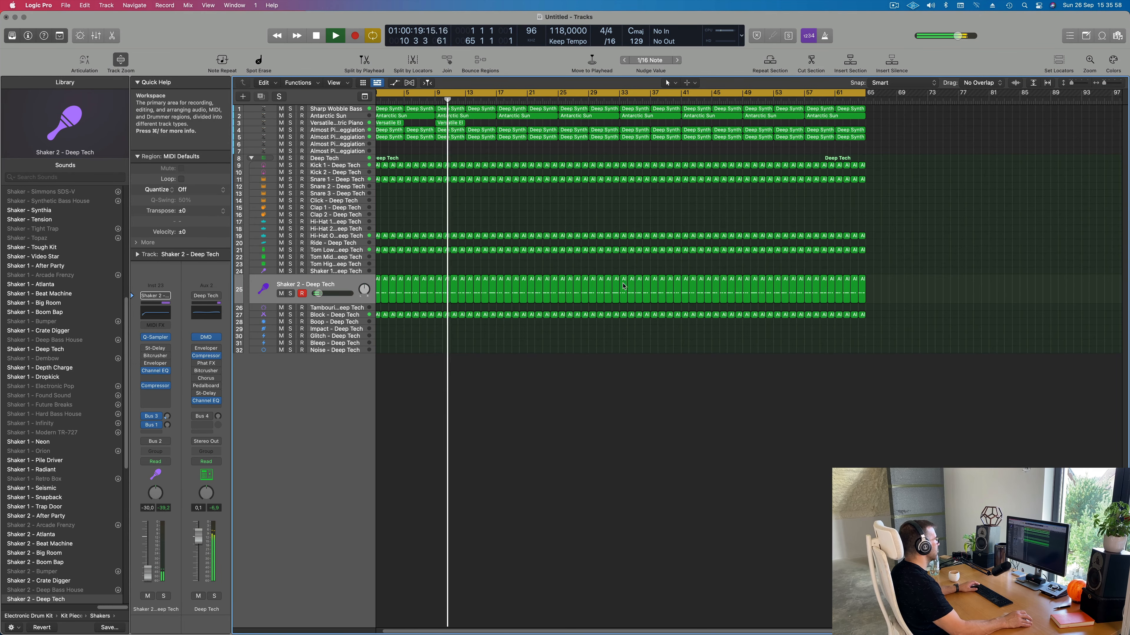
{"action": "scroll", "coordinate": [524, 223], "scroll_direction": "down", "scroll_amount": 1}
{"action": "scroll", "coordinate": [529, 225], "scroll_direction": "up", "scroll_amount": 2}
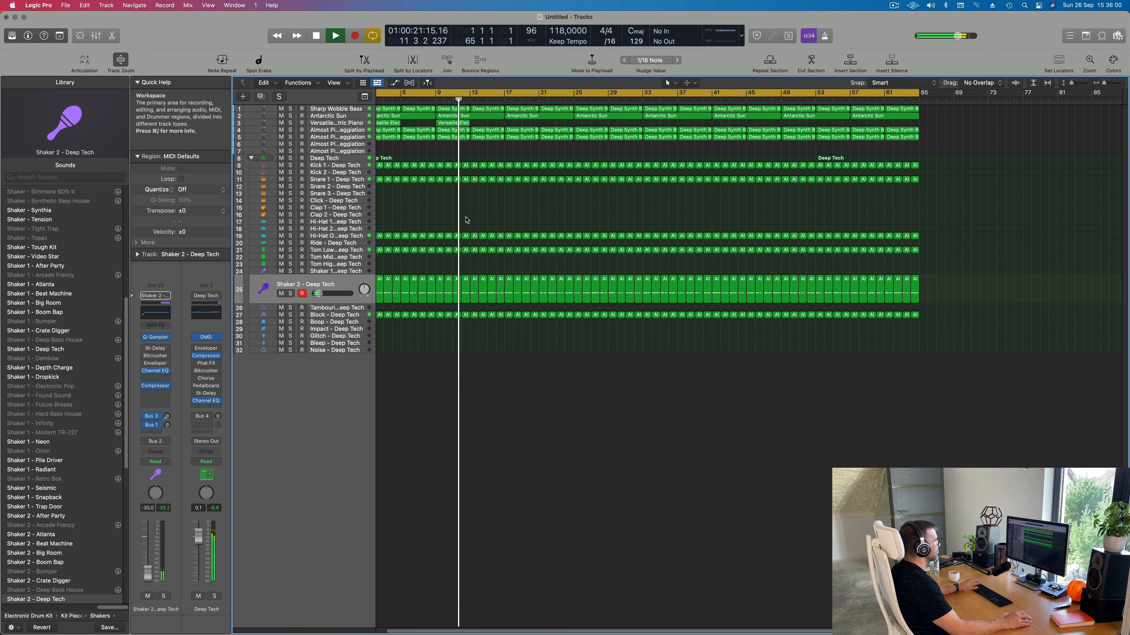
{"action": "scroll", "coordinate": [397, 225], "scroll_direction": "left", "scroll_amount": 2}
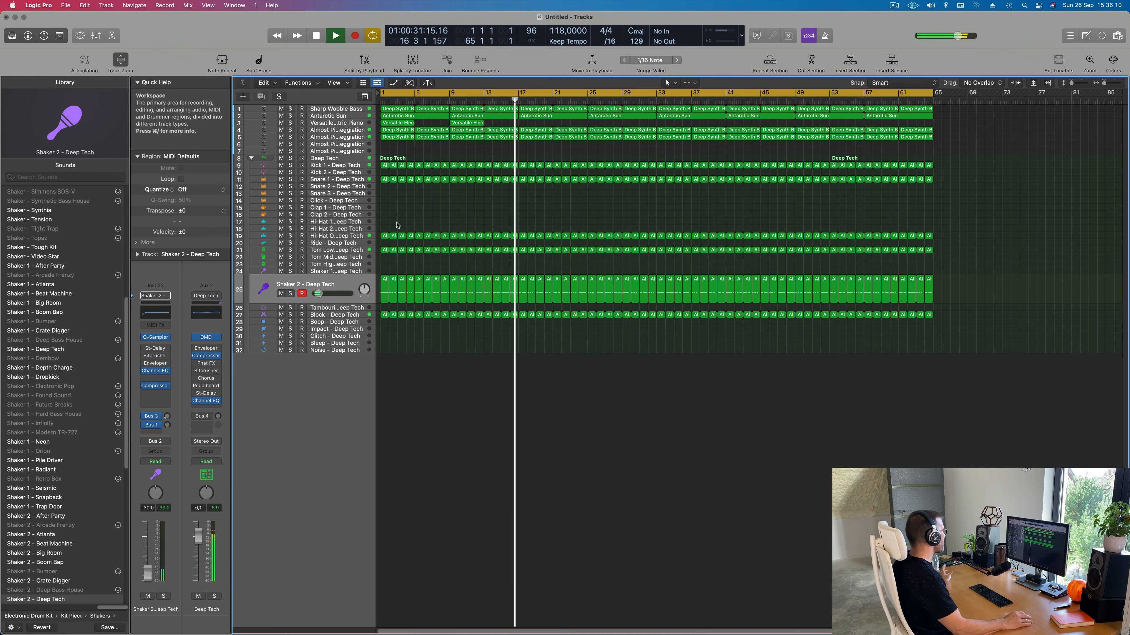
- Open Alchemy on the empty track 6 and load the Dark Movements preset from the Soundscapes category
{"action": "left_click", "coordinate": [331, 144]}
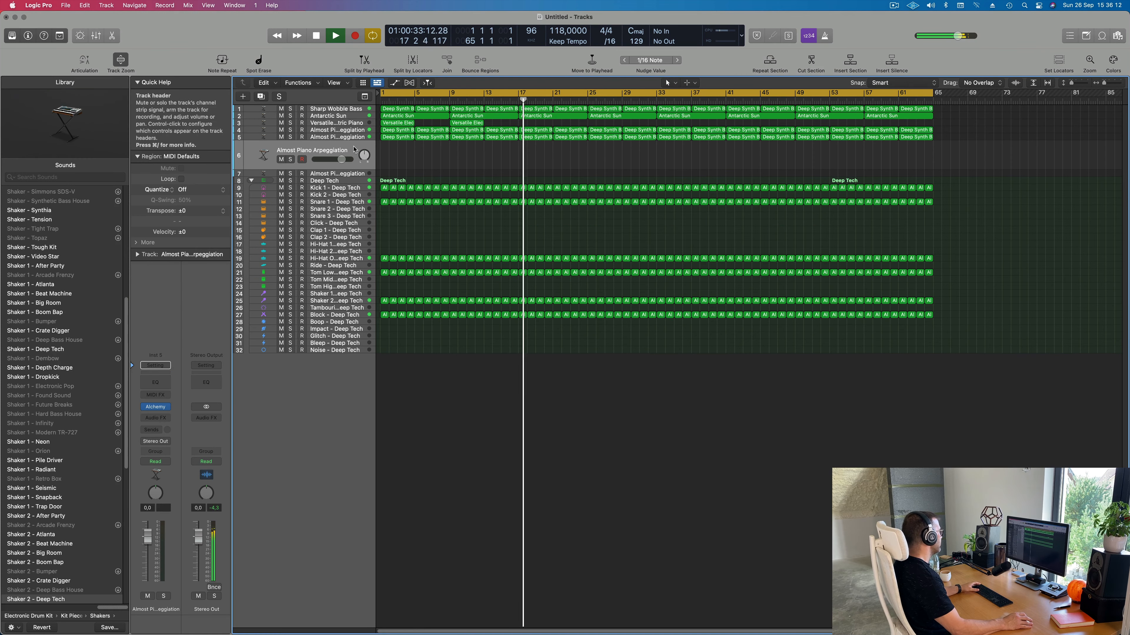
{"action": "left_click", "coordinate": [156, 406]}
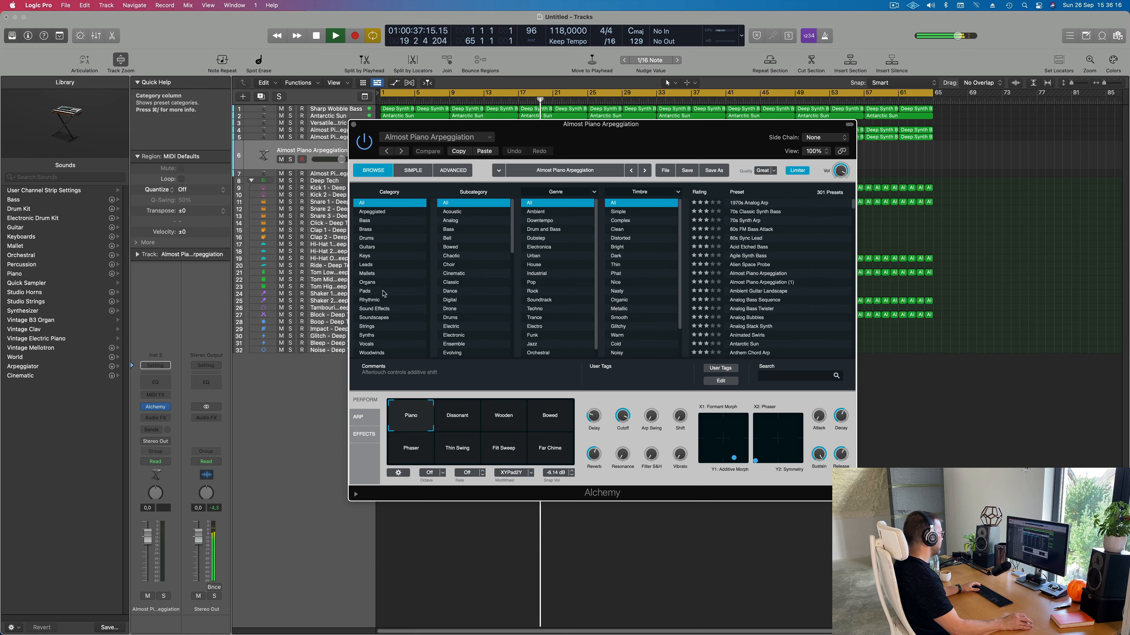
{"action": "left_click", "coordinate": [374, 318]}
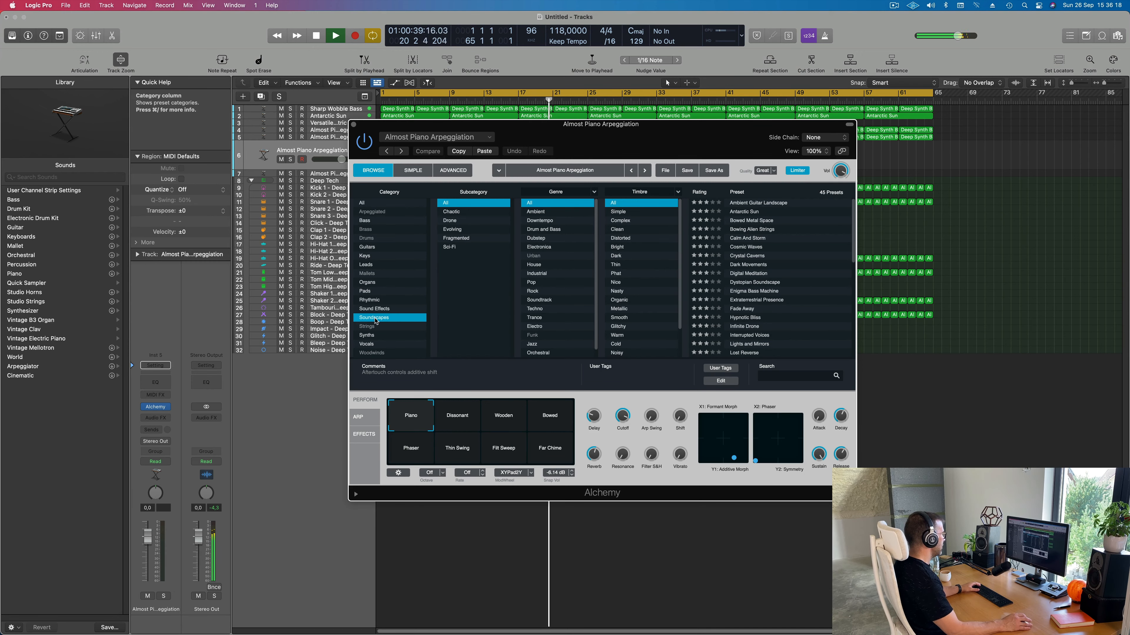
{"action": "left_click_drag", "start_coordinate": [741, 150], "coordinate": [583, 293]}
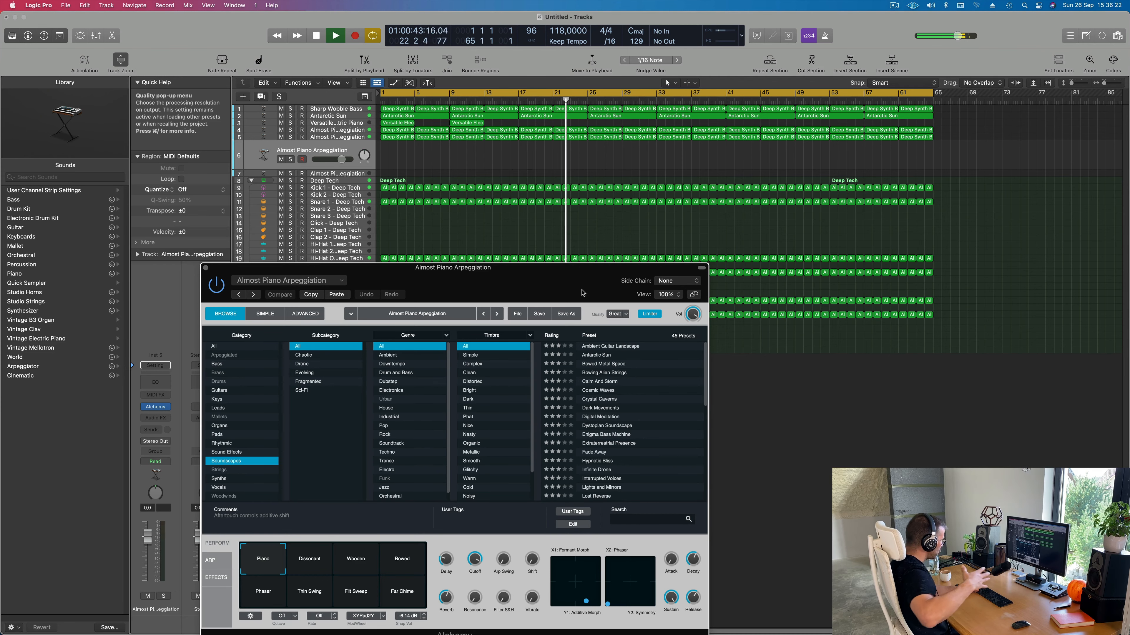
{"action": "left_click_drag", "start_coordinate": [583, 292], "coordinate": [629, 253]}
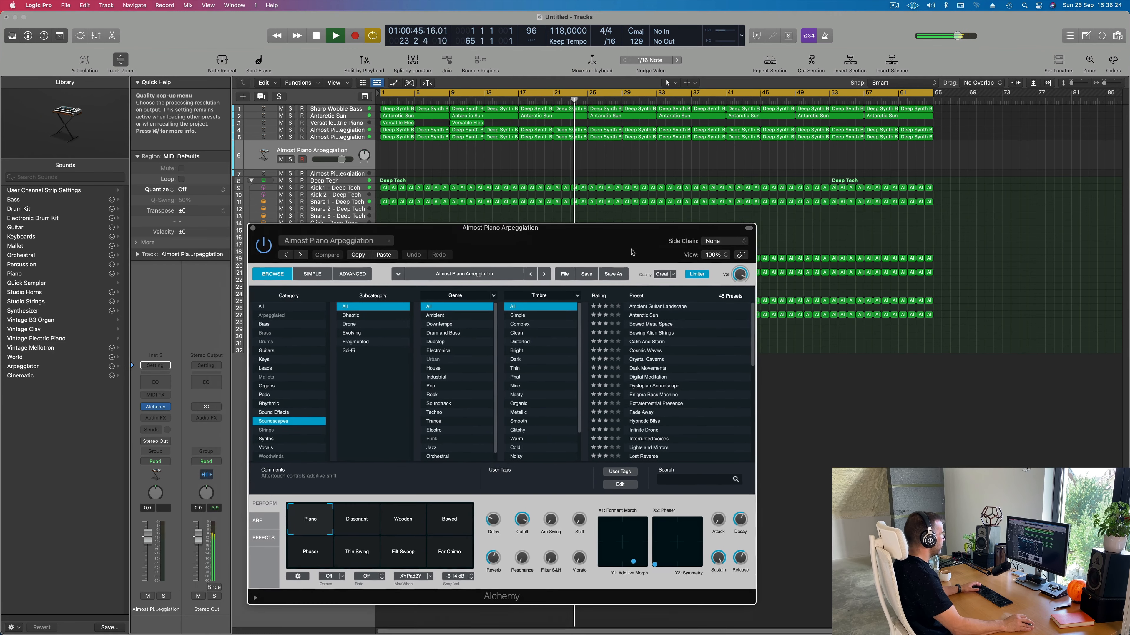
{"action": "left_click", "coordinate": [644, 368]}
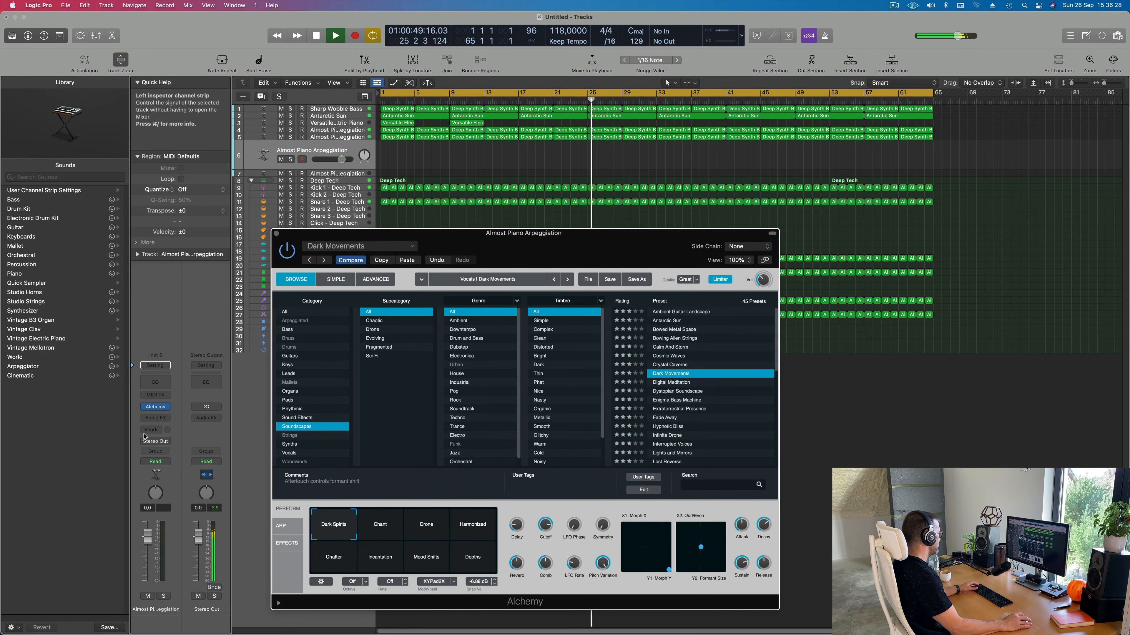
- Add a Bus 5 send to track 6, raise its level and move the Alchemy window clear of the upper tracks
{"action": "left_click", "coordinate": [153, 430]}
{"action": "mouse_move", "coordinate": [152, 445]}
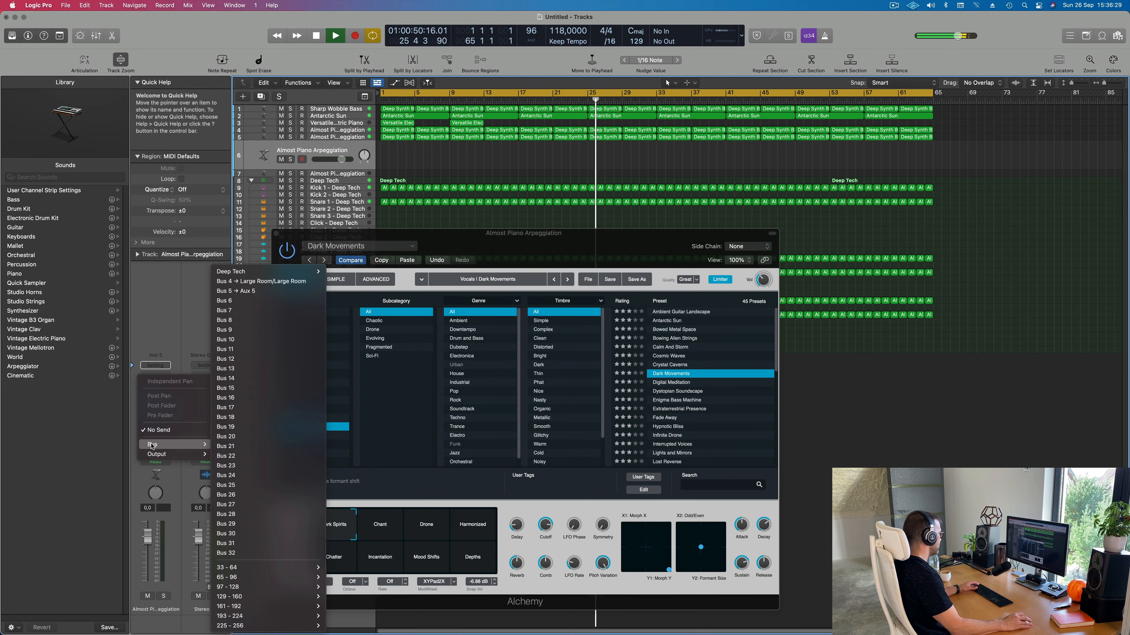
{"action": "left_click", "coordinate": [236, 290]}
{"action": "left_click_drag", "start_coordinate": [167, 424], "coordinate": [167, 418]}
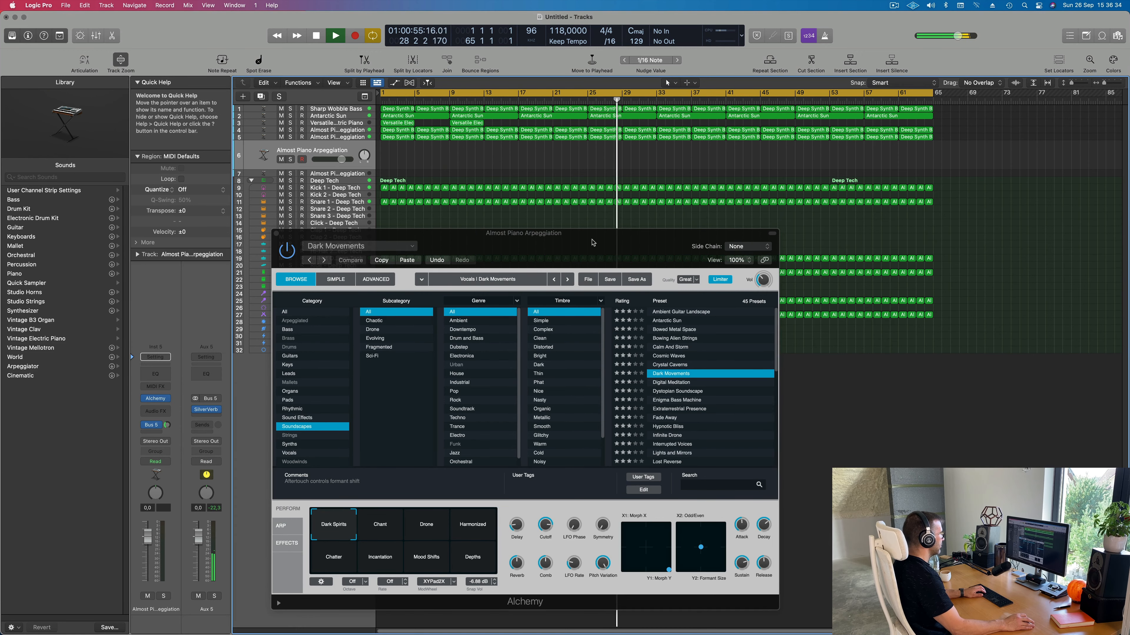
{"action": "left_click_drag", "start_coordinate": [593, 243], "coordinate": [755, 152]}
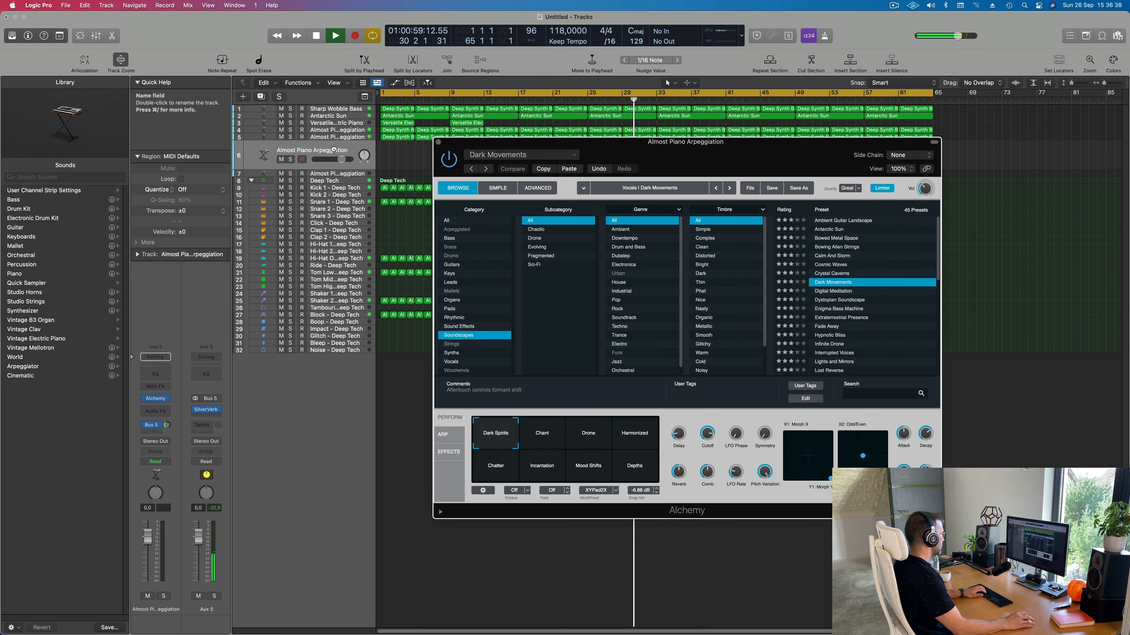
{"action": "left_click_drag", "start_coordinate": [501, 142], "coordinate": [418, 249]}
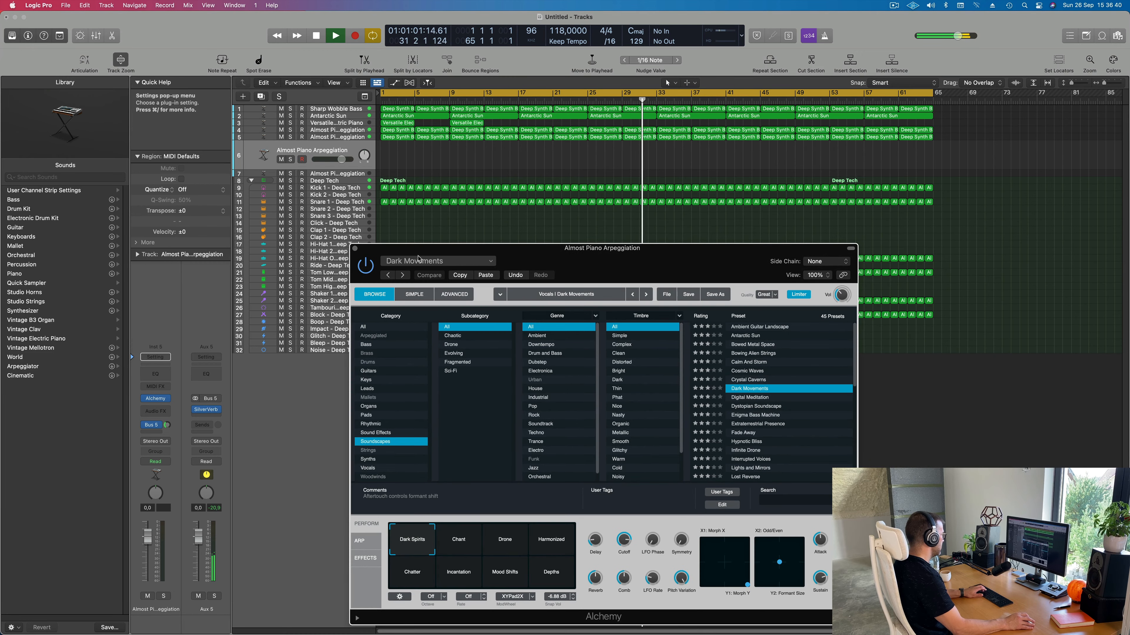
- Open Musical Typing for track 6 and reposition it and the Alchemy window so both can be used
{"action": "key", "text": "h"}
{"action": "key", "text": "h"}
{"action": "key", "text": "h"}
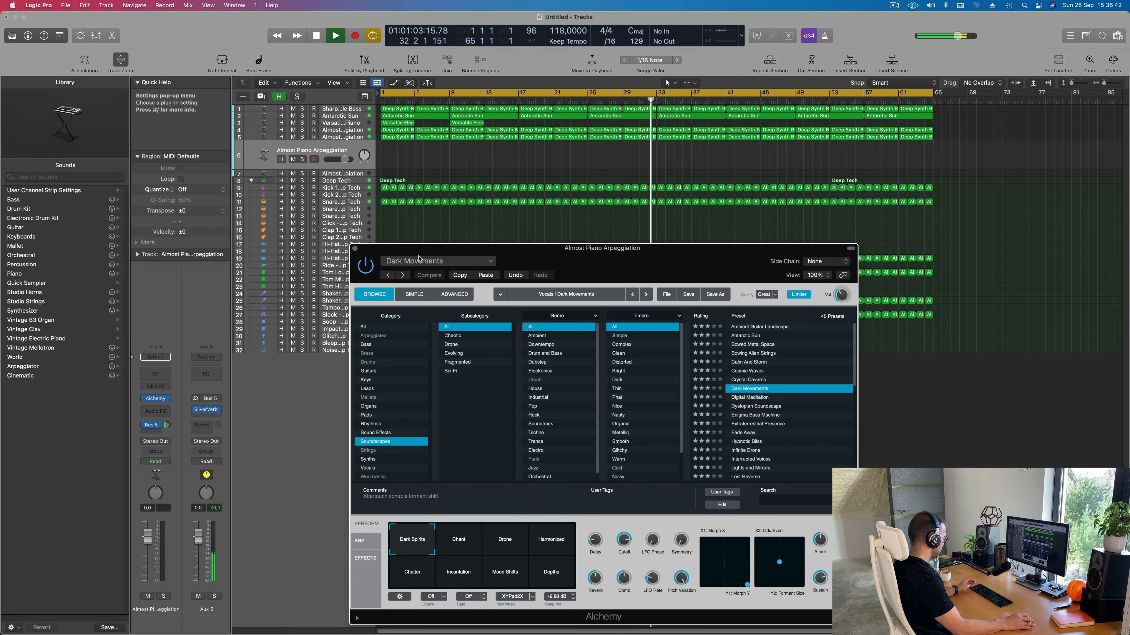
{"action": "key", "text": "super+k"}
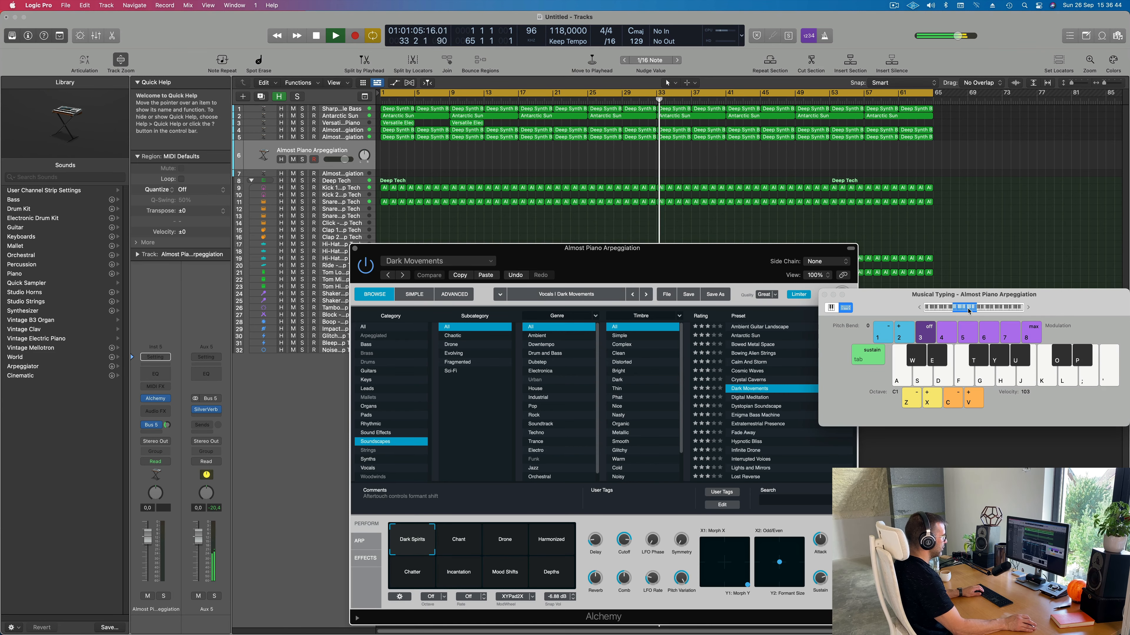
{"action": "left_click_drag", "start_coordinate": [962, 298], "coordinate": [837, 270]}
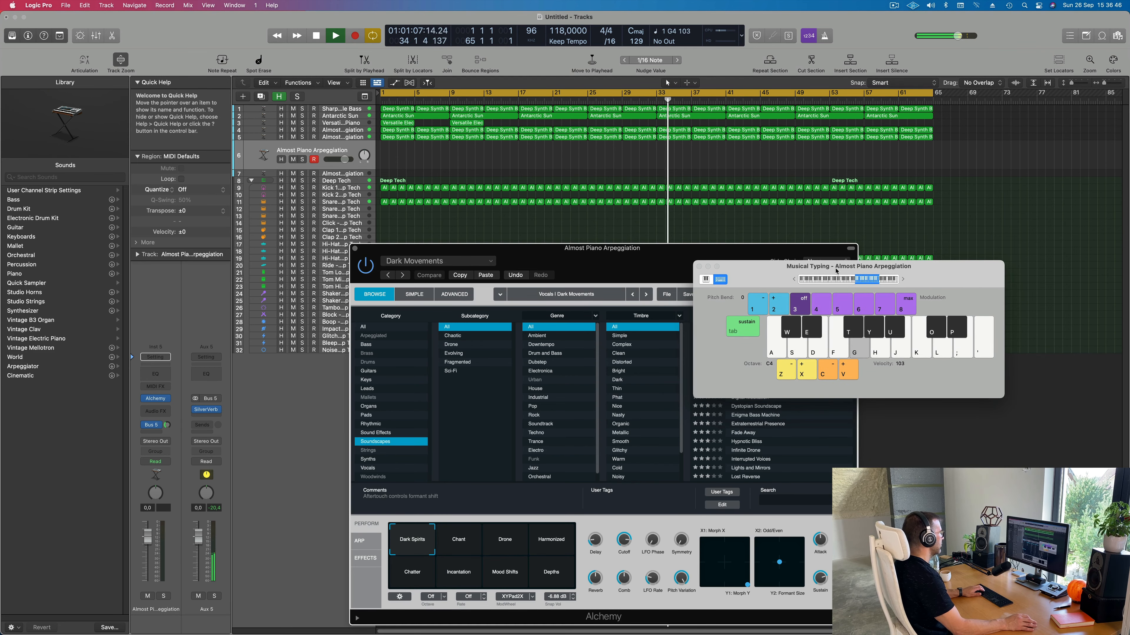
{"action": "left_click_drag", "start_coordinate": [724, 248], "coordinate": [705, 180]}
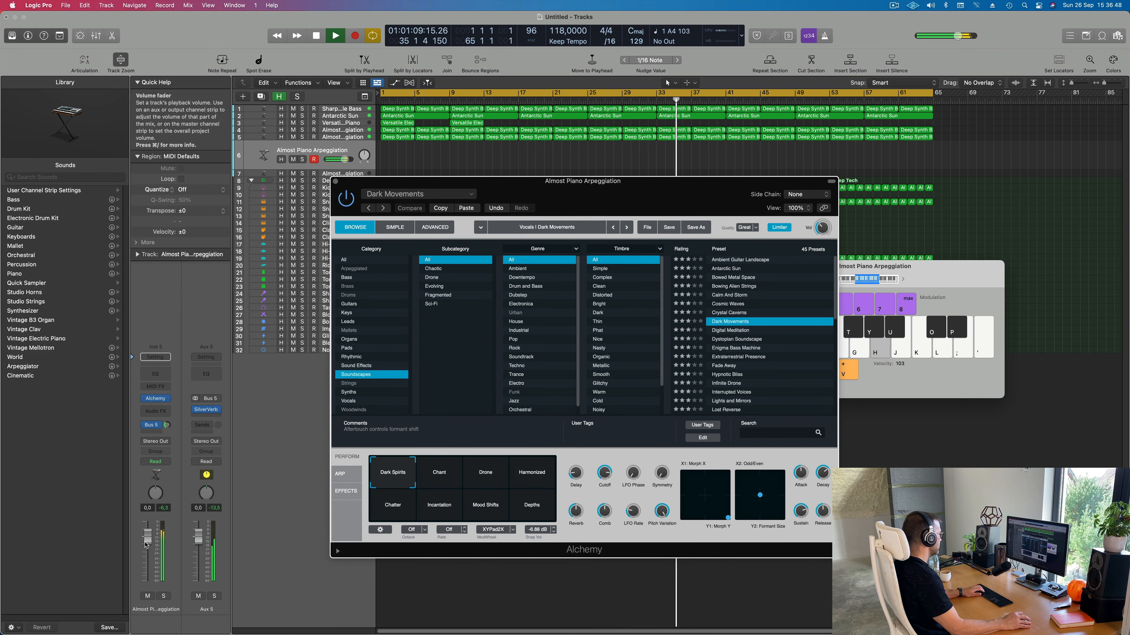
- Lower track 6's volume to about -11 dB and adjust its Bus 5 send to about -7.2 dB while auditioning a note
{"action": "left_click_drag", "start_coordinate": [147, 558], "coordinate": [147, 558]}
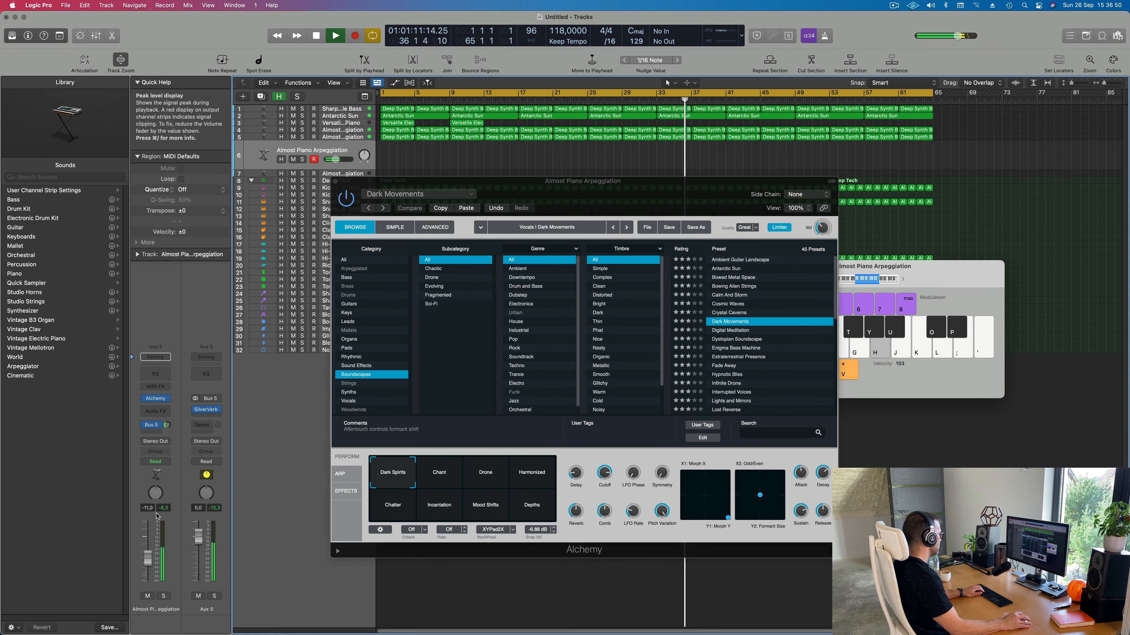
{"action": "left_click_drag", "start_coordinate": [167, 426], "coordinate": [168, 417]}
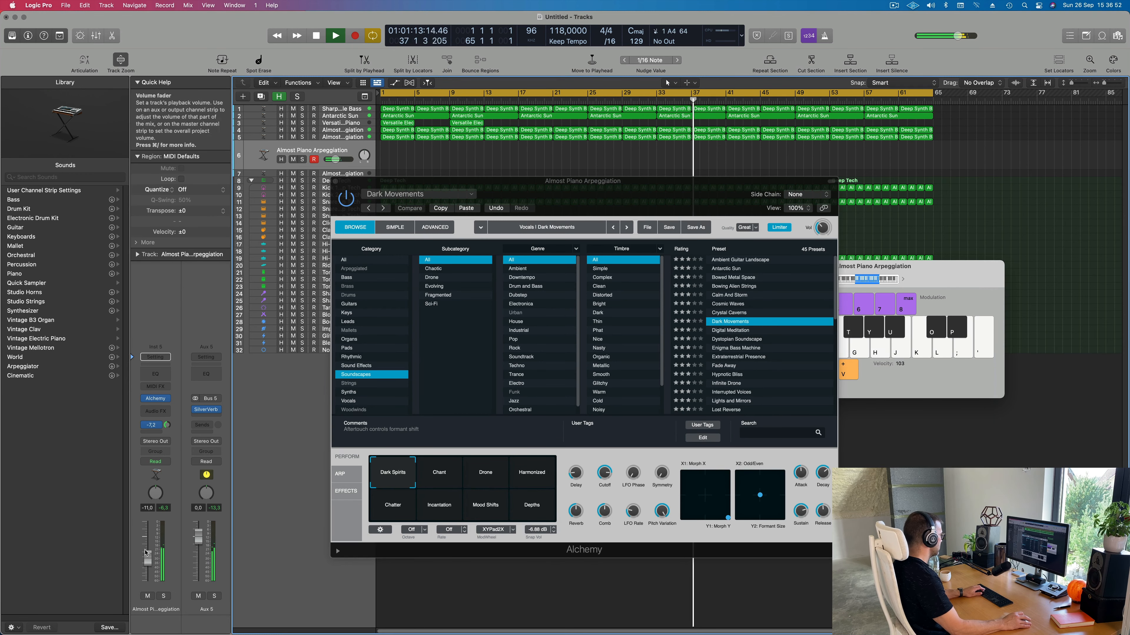
{"action": "key", "text": "h"}
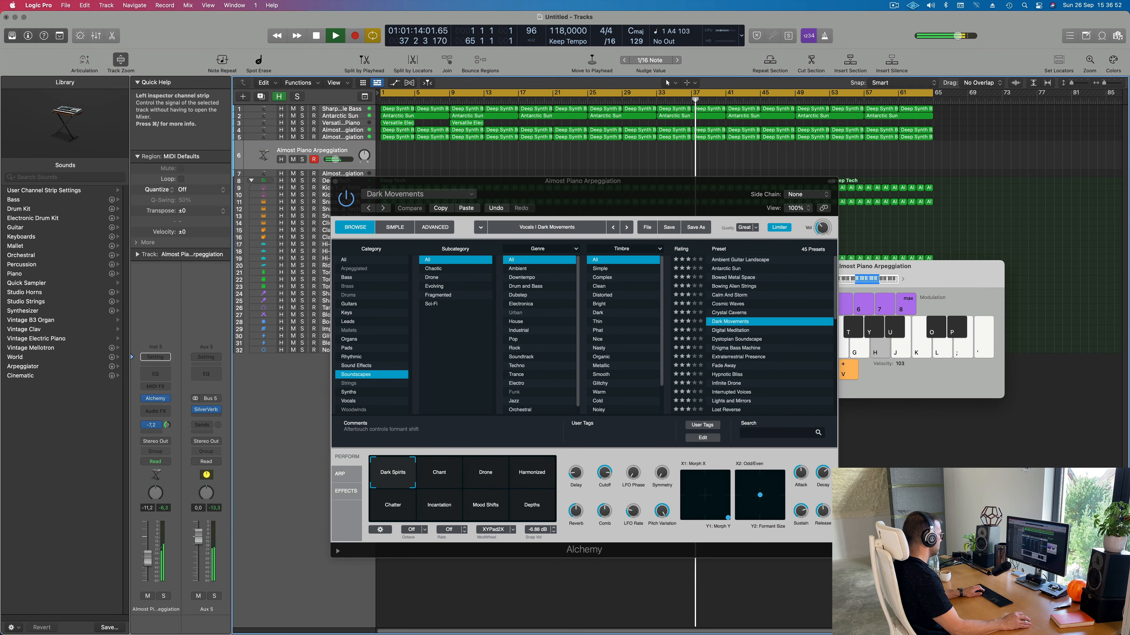
- Load the Digital Meditation preset in Alchemy and audition it with Musical Typing set to octave C2 and moved up
{"action": "left_click", "coordinate": [726, 333]}
{"action": "key", "text": "g"}
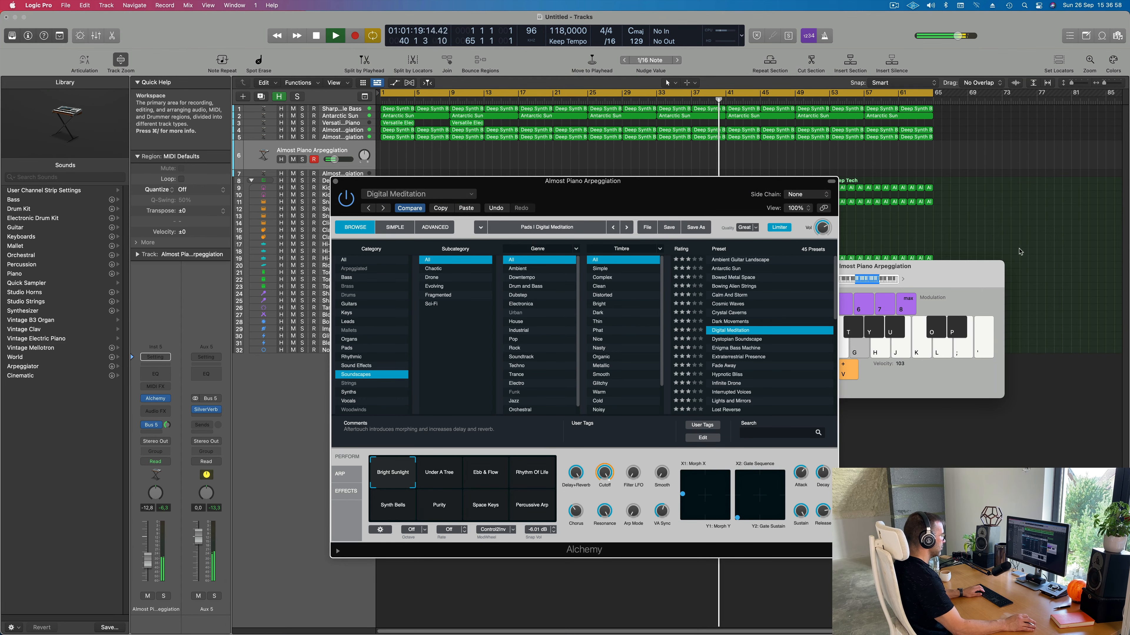
{"action": "left_click", "coordinate": [958, 280]}
{"action": "left_click", "coordinate": [815, 277]}
{"action": "key", "text": "g"}
{"action": "left_click_drag", "start_coordinate": [797, 273], "coordinate": [830, 188]}
{"action": "left_click", "coordinate": [878, 187]}
{"action": "key", "text": "h"}
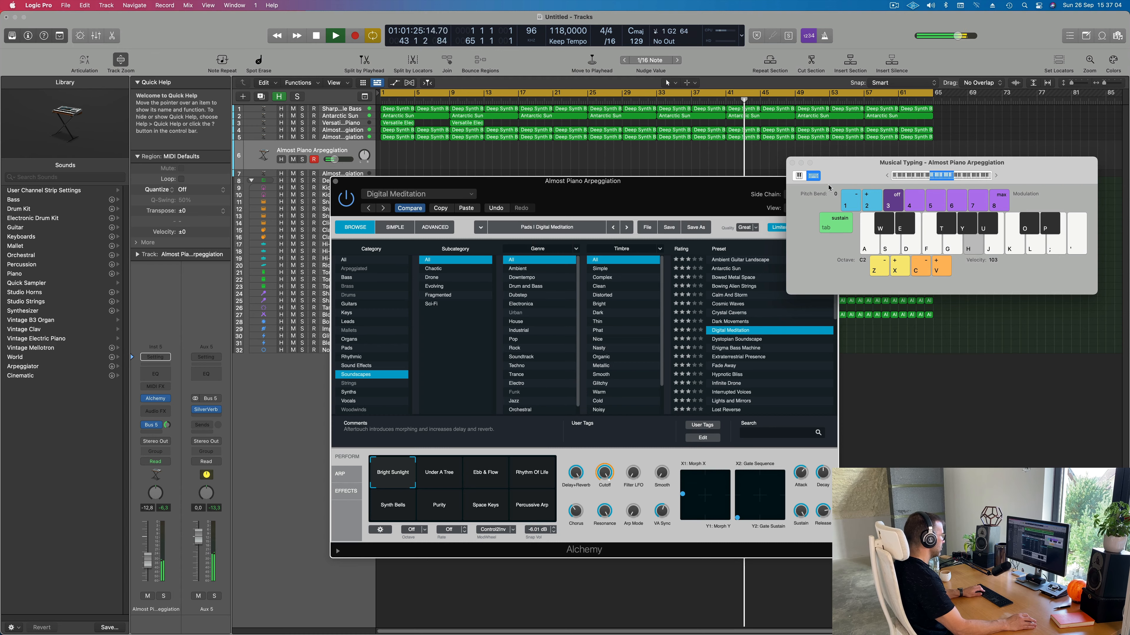
- Load the Dystopian Soundscape preset, raise track 6's volume to -8.6 dB and audition several notes over the playback
{"action": "left_click_drag", "start_coordinate": [728, 199], "coordinate": [736, 189]}
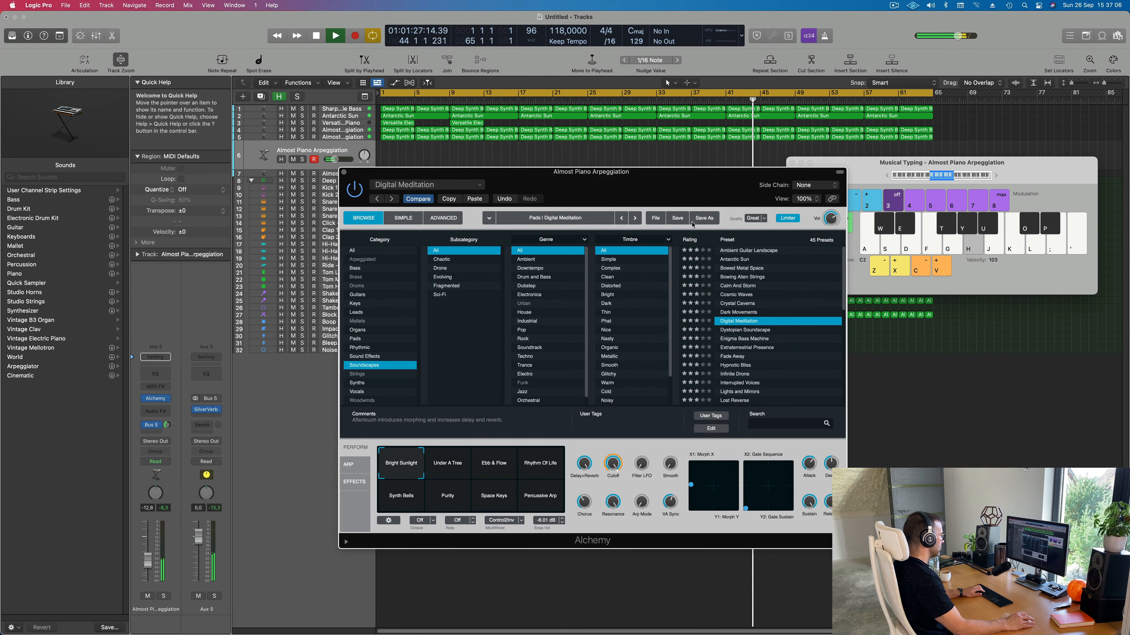
{"action": "left_click", "coordinate": [745, 330]}
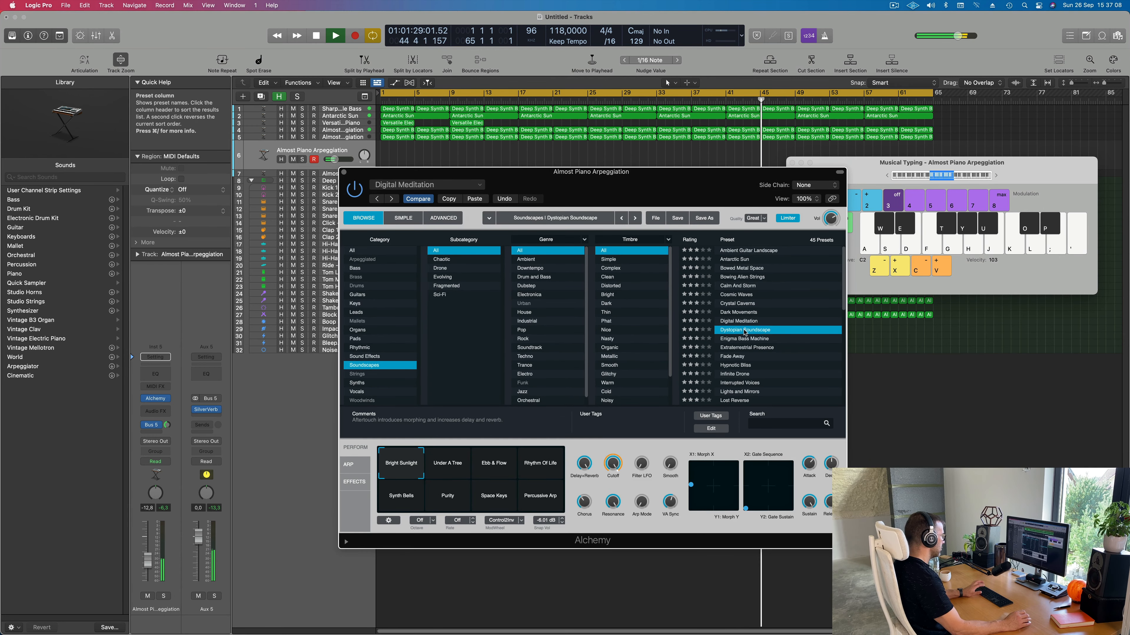
{"action": "key", "text": "g"}
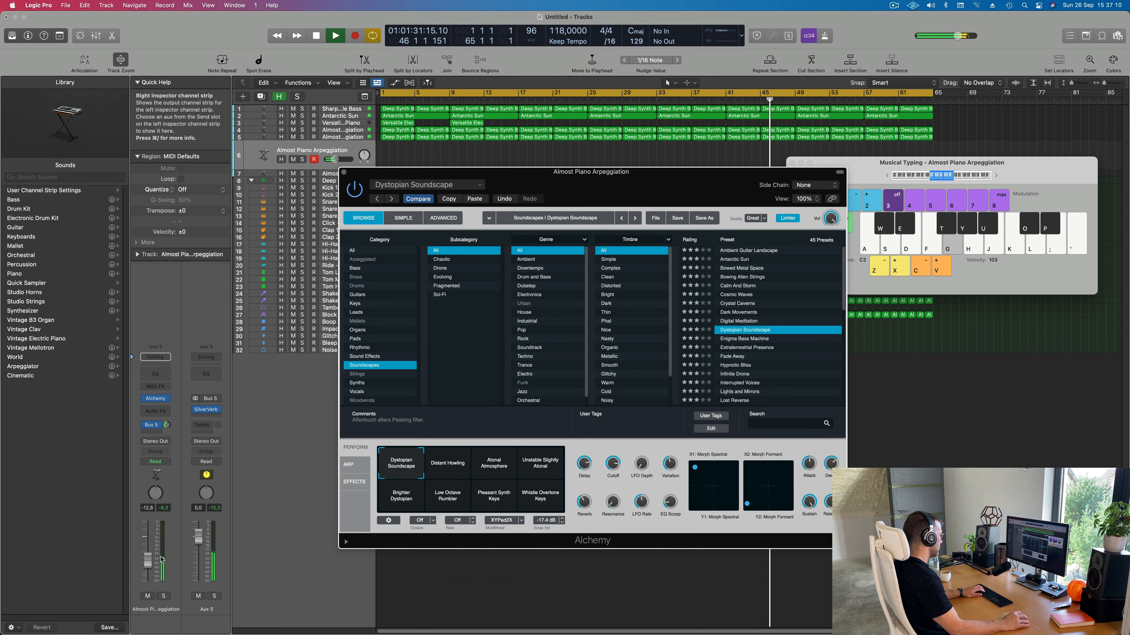
{"action": "left_click_drag", "start_coordinate": [148, 561], "coordinate": [150, 556]}
{"action": "key", "text": "j"}
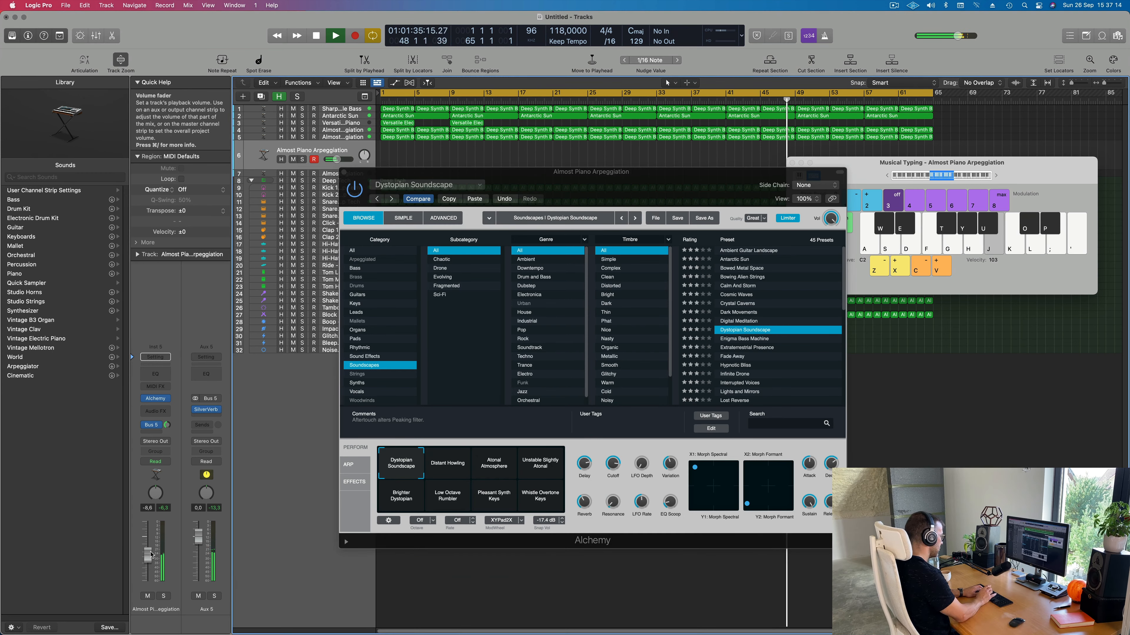
{"action": "key", "text": "apostrophe"}
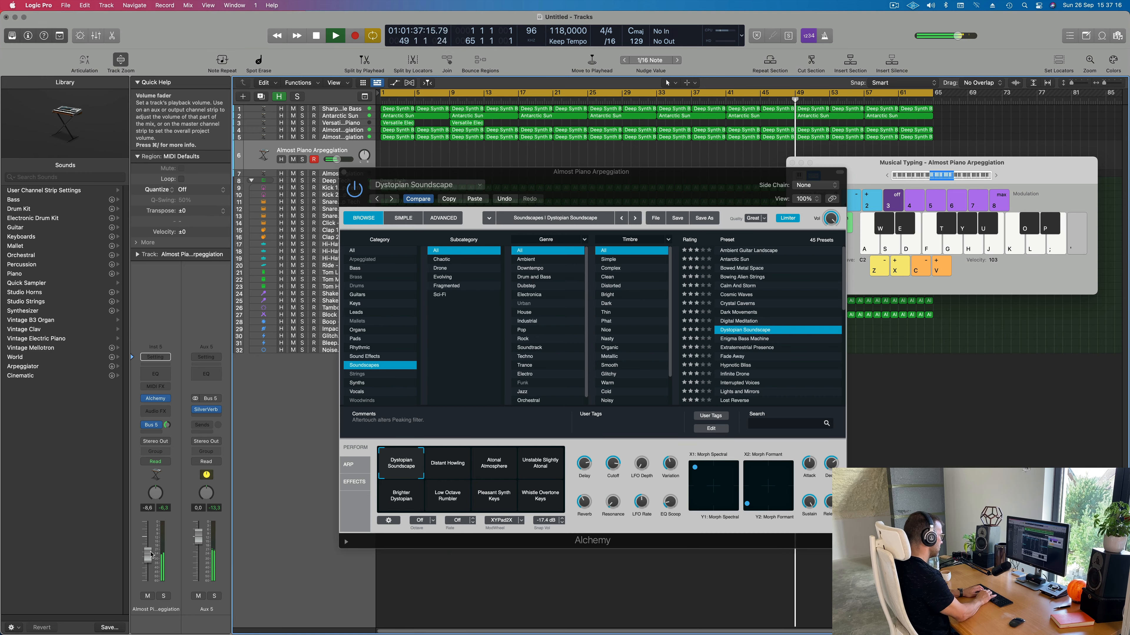
{"action": "key", "text": "l"}
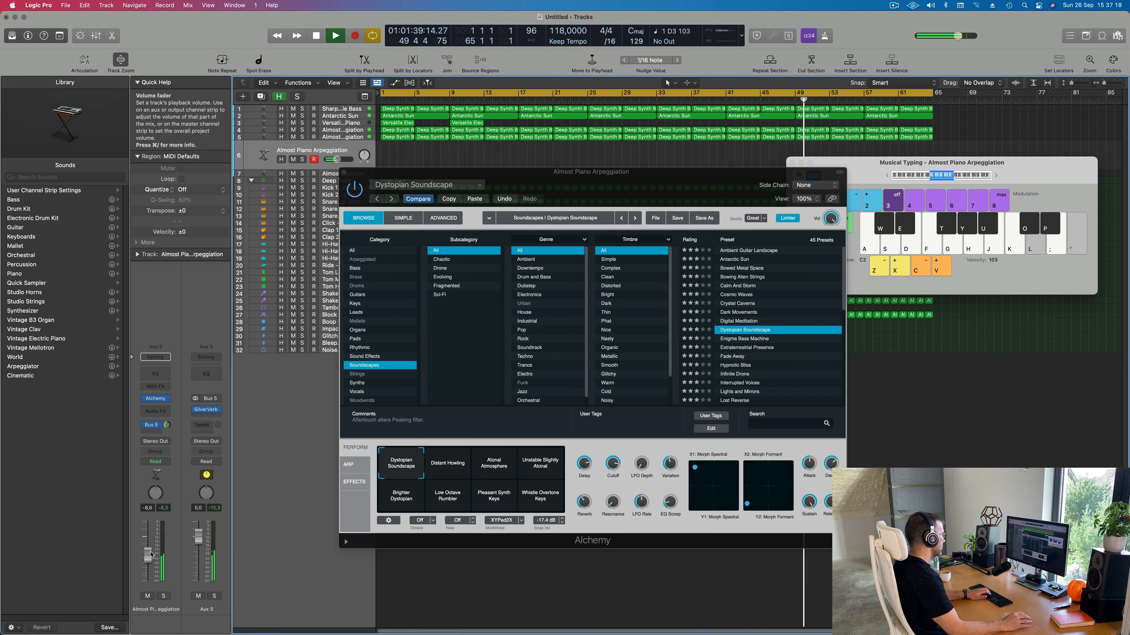
- Load the Hypnotic Bliss preset, set track 6's volume to -1.0 dB and audition a note
{"action": "left_click", "coordinate": [734, 364]}
{"action": "left_click", "coordinate": [734, 364]}
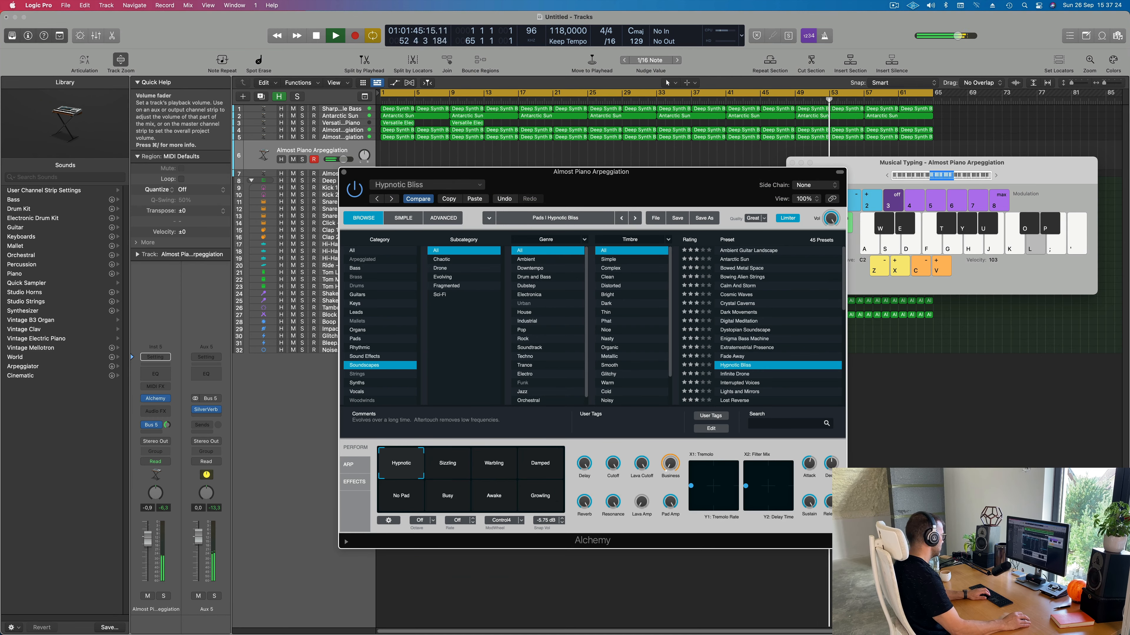
{"action": "left_click", "coordinate": [148, 538]}
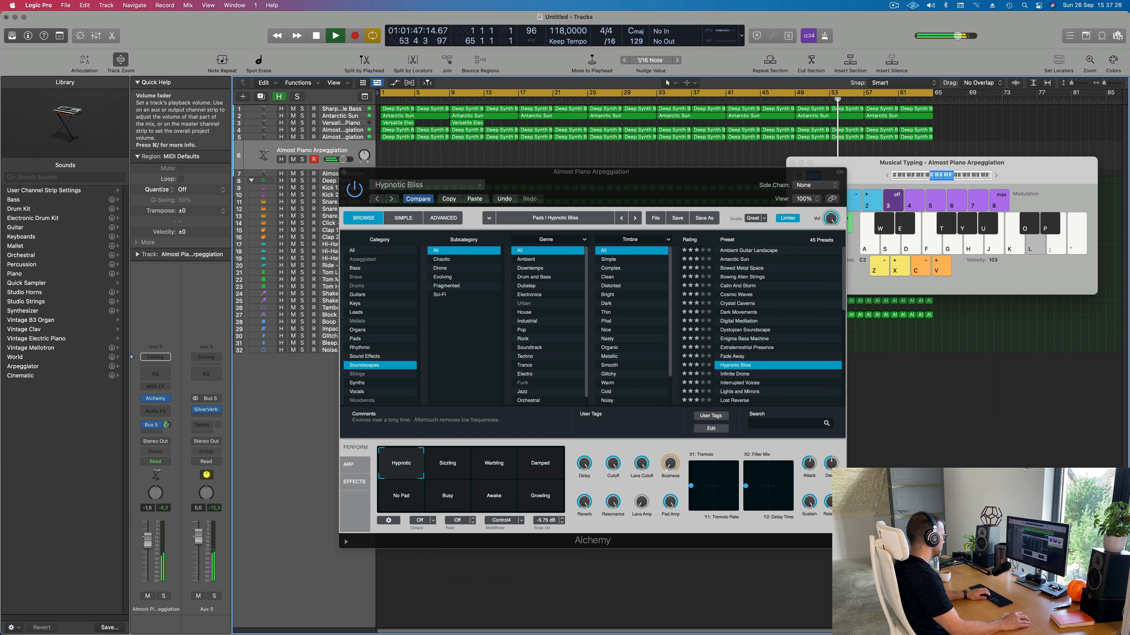
{"action": "key", "text": "semicolon"}
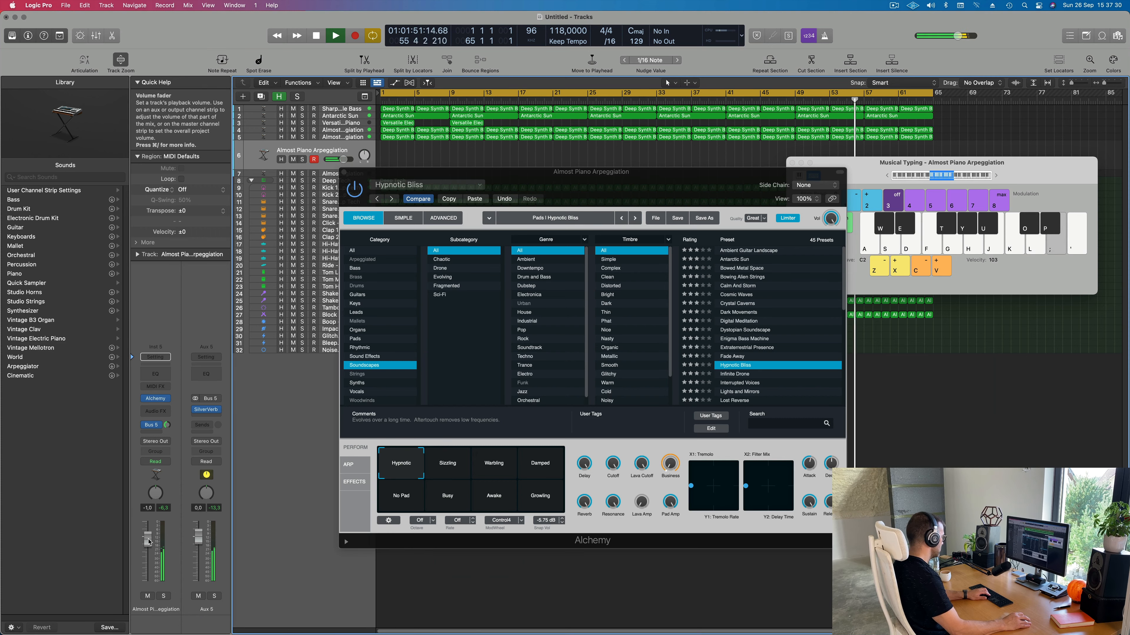
- Record long held Hypnotic Bliss notes on track 6 through the cycle restart, stop after bar 9 and move Alchemy off the tracks
{"action": "key", "text": "r"}
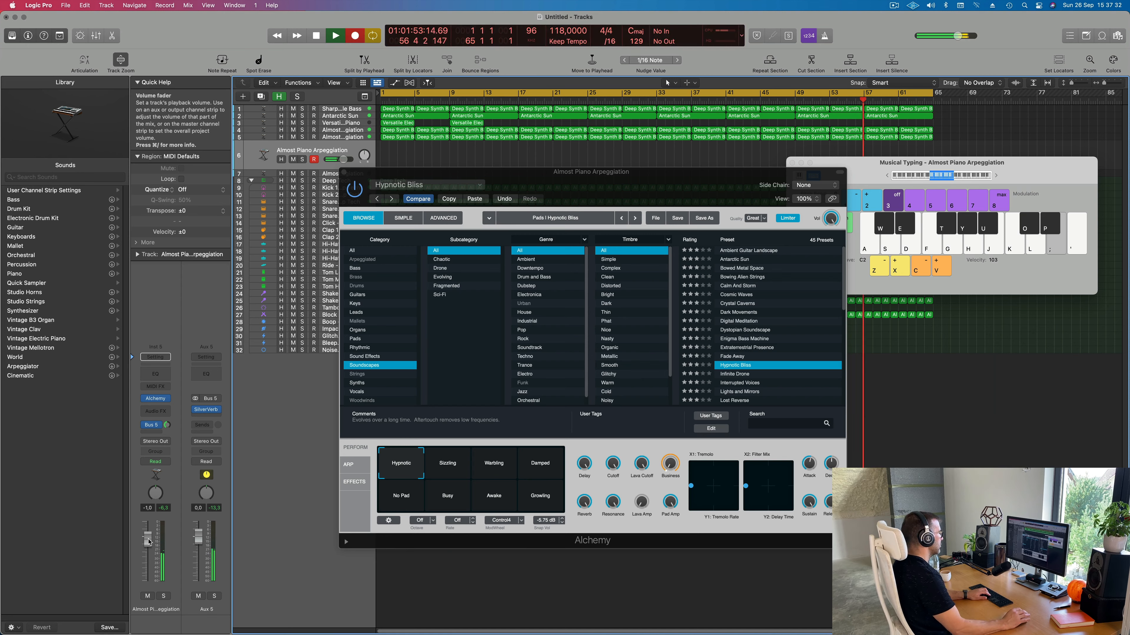
{"action": "key", "text": "semicolon"}
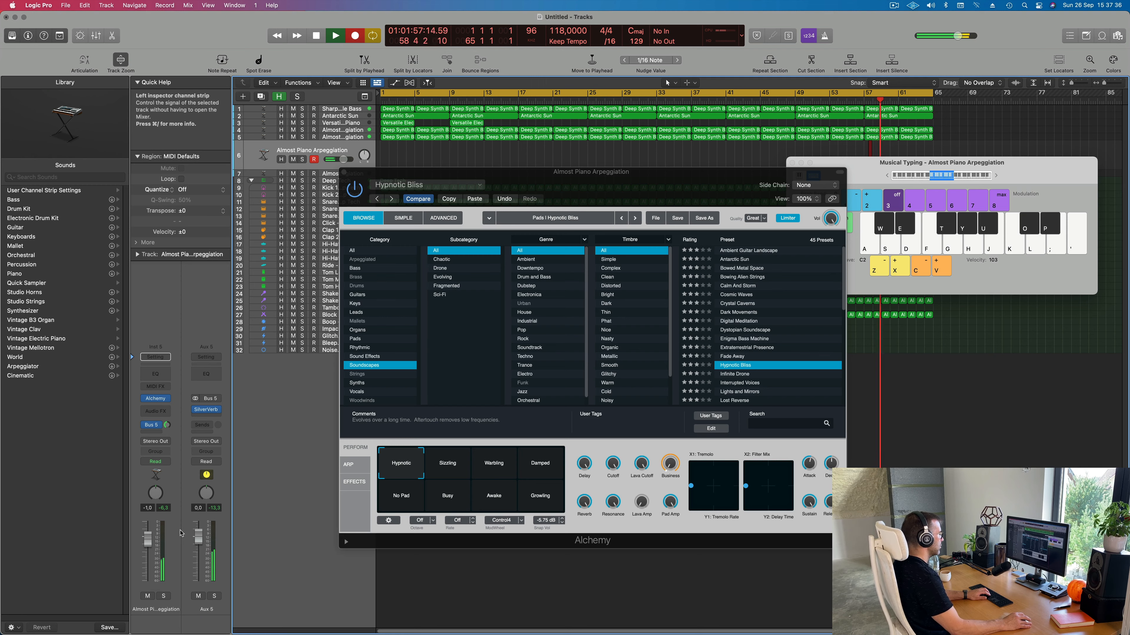
{"action": "key", "text": "semicolon"}
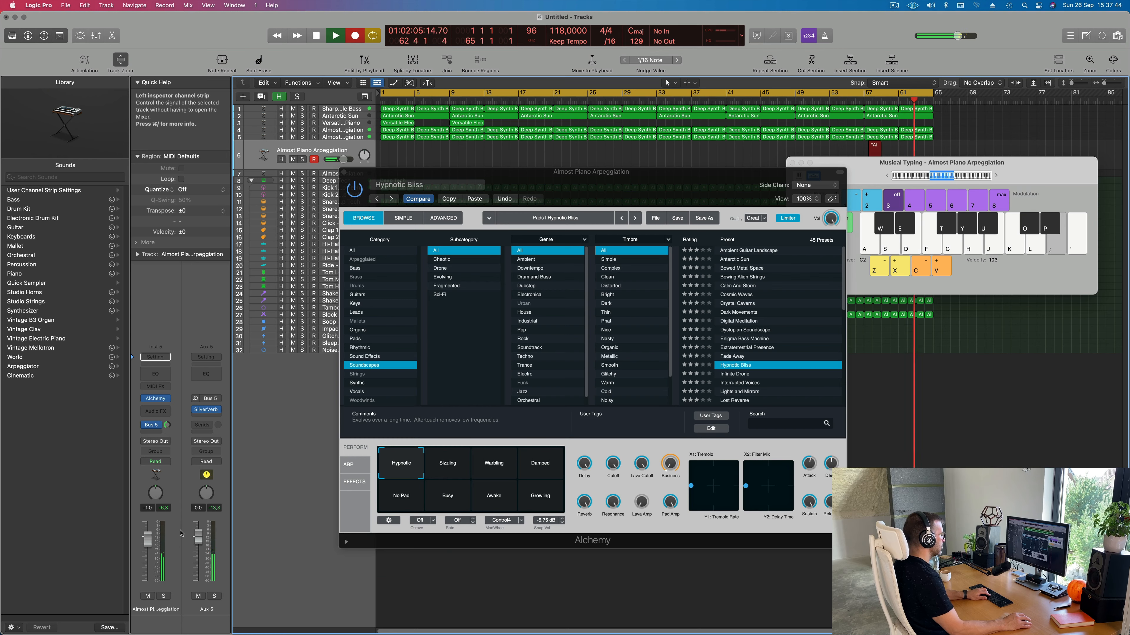
{"action": "key", "text": "semicolon"}
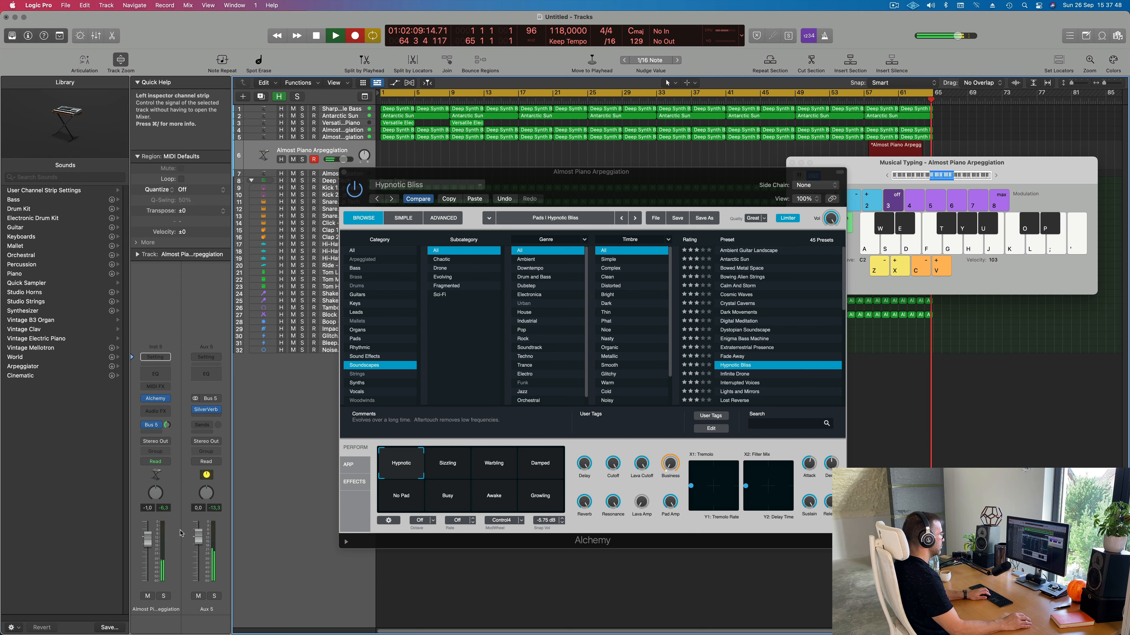
{"action": "key", "text": "l"}
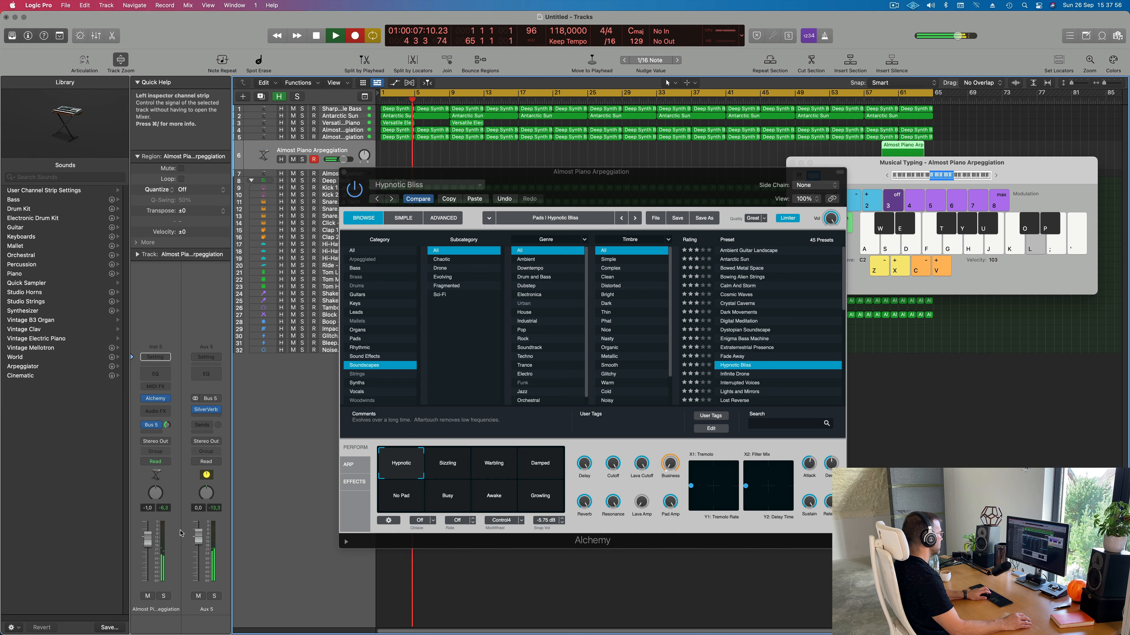
{"action": "key", "text": "o"}
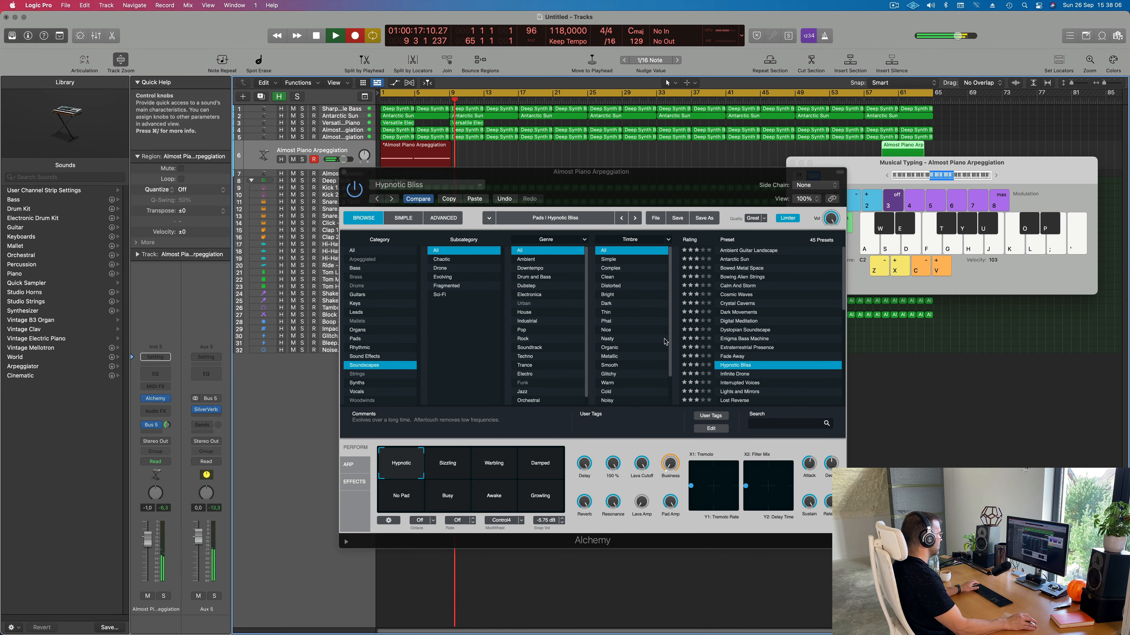
{"action": "left_click_drag", "start_coordinate": [608, 184], "coordinate": [818, 444]}
{"action": "key", "text": "space"}
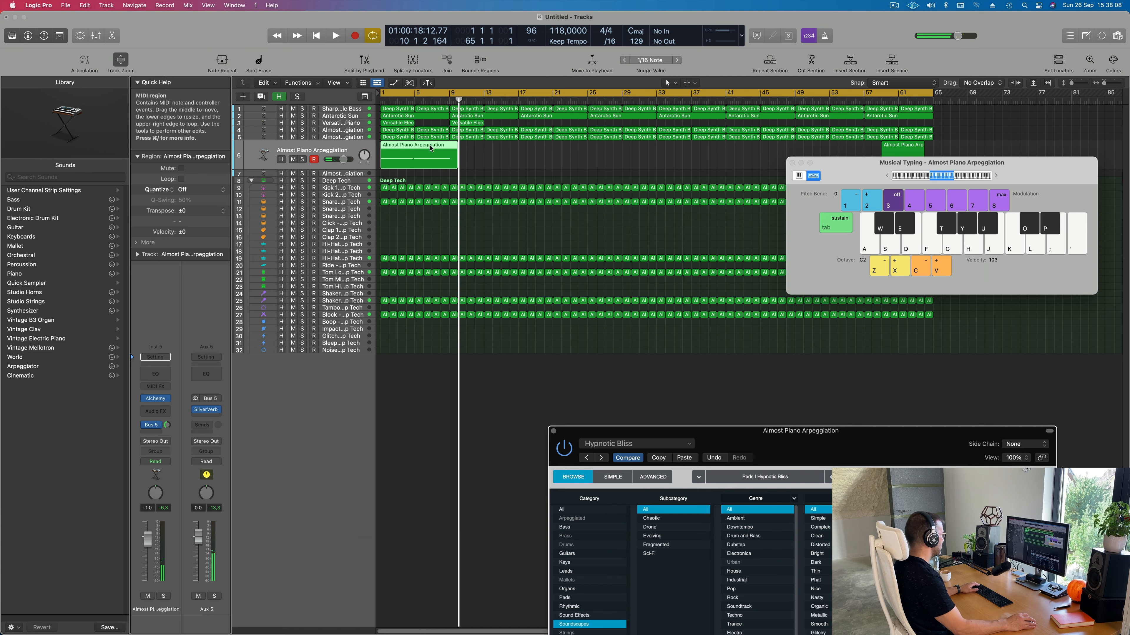
- Cut the new track 6 region at bar 9 with the Split option for crossing notes and remove the excess
{"action": "left_click_drag", "start_coordinate": [446, 151], "coordinate": [466, 152]}
{"action": "key", "text": "BackSpace"}
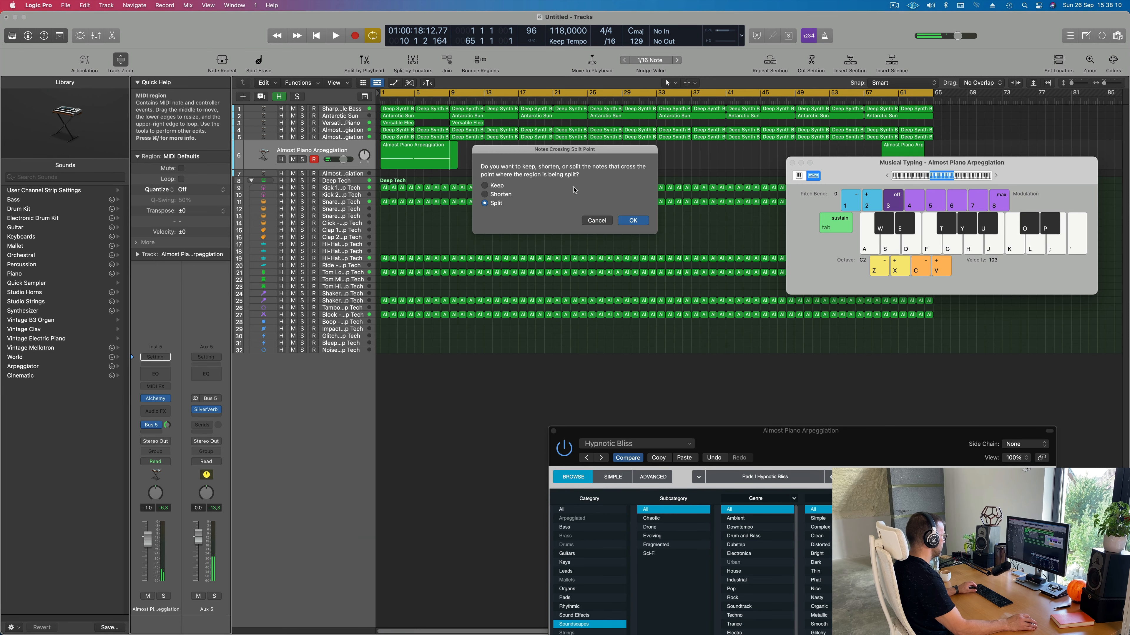
{"action": "left_click", "coordinate": [631, 223]}
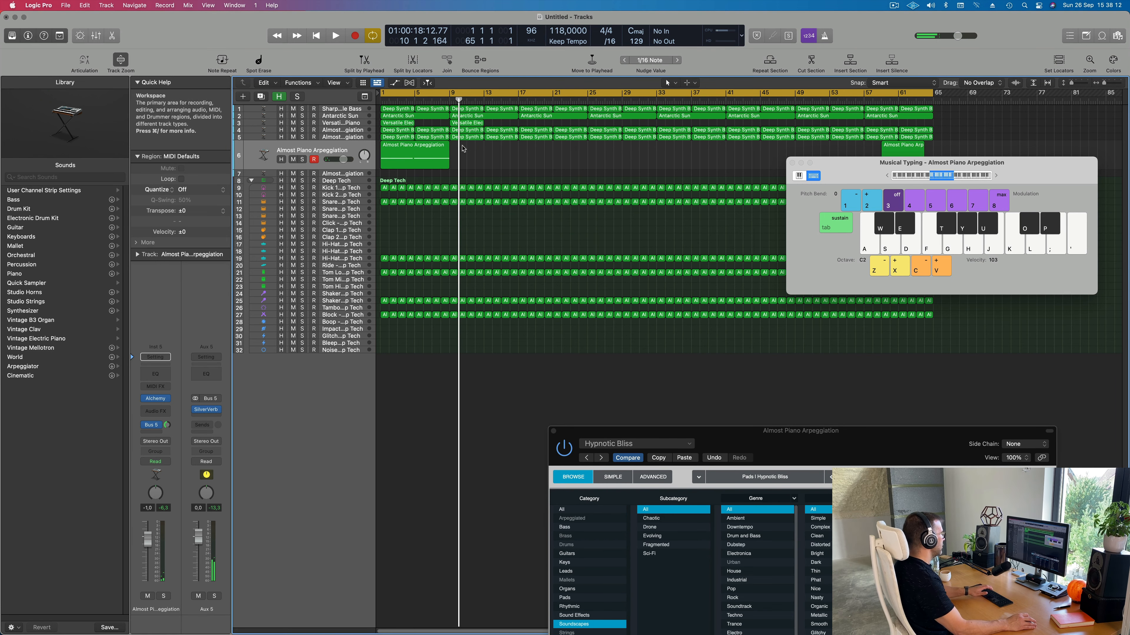
- Open the track 6 region in the Piano Roll and align its two notes to start at bars 1 and 5
{"action": "left_click", "coordinate": [407, 156]}
{"action": "double_click", "coordinate": [412, 152]}
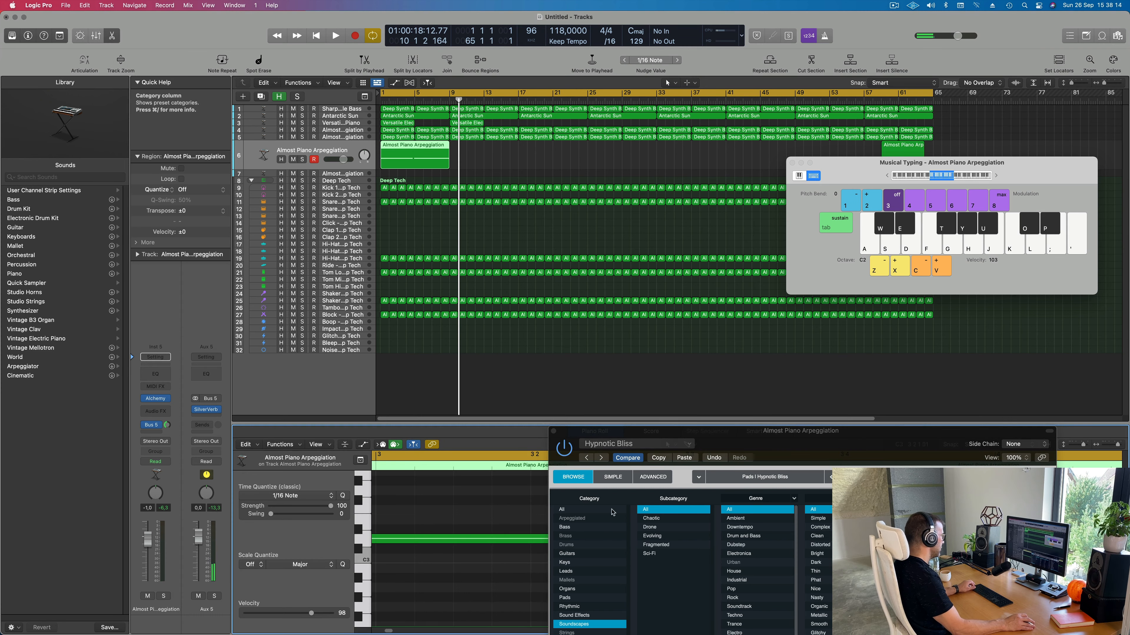
{"action": "scroll", "coordinate": [535, 544], "scroll_direction": "left", "scroll_amount": 3}
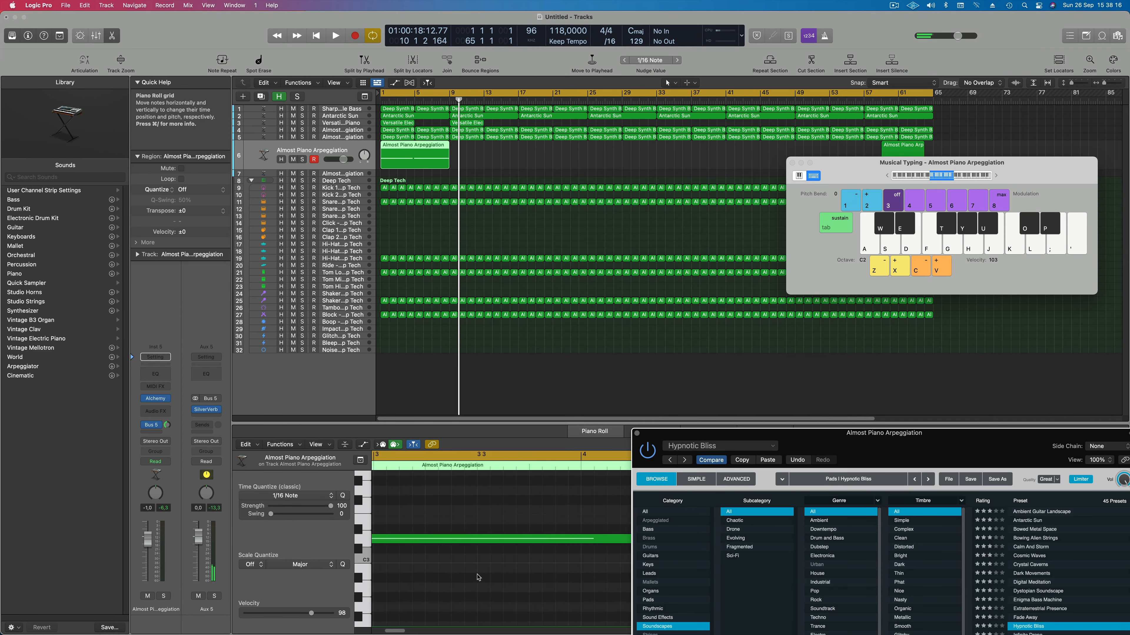
{"action": "scroll", "coordinate": [477, 575], "scroll_direction": "down", "scroll_amount": 3}
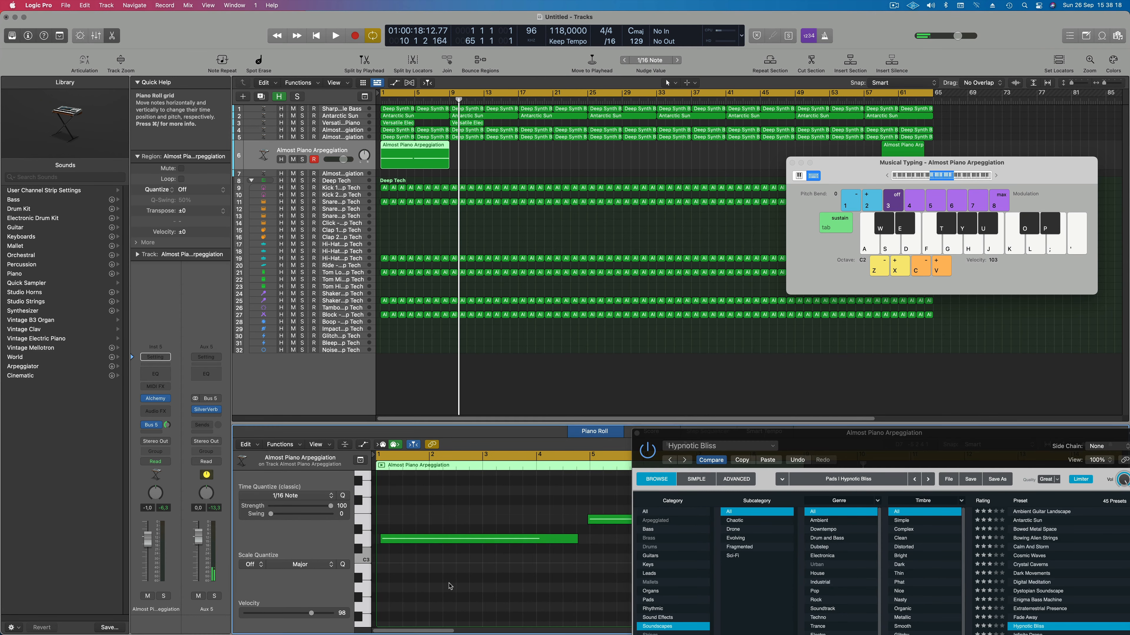
{"action": "key", "text": "super+a"}
{"action": "left_click", "coordinate": [435, 539]}
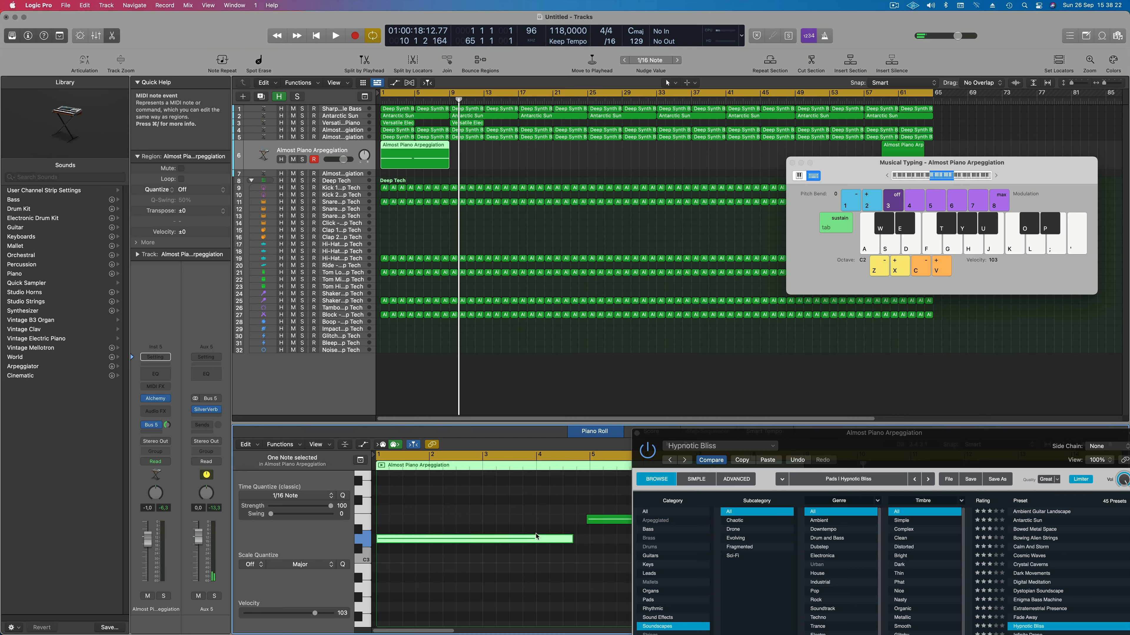
{"action": "key", "text": "super+a"}
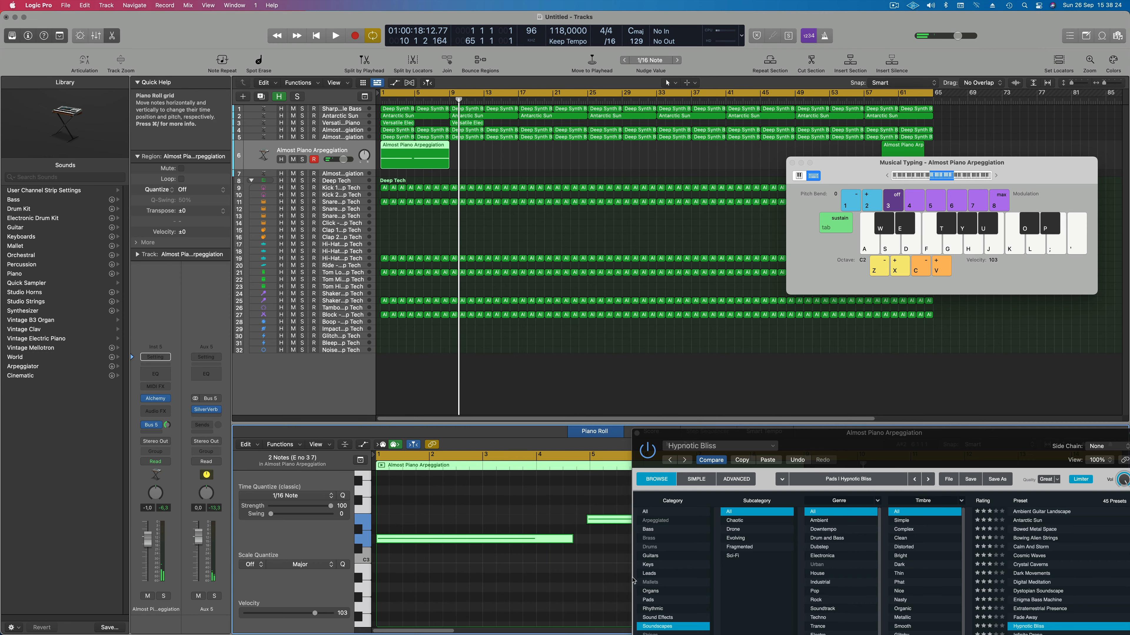
{"action": "left_click", "coordinate": [598, 519]}
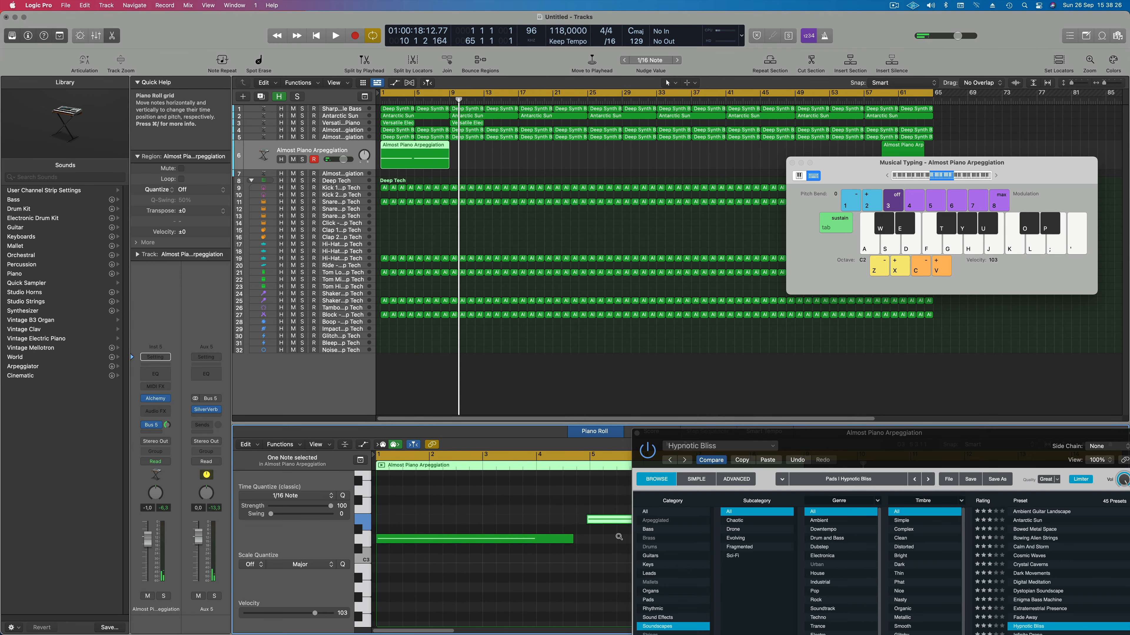
- Play the arrangement from the beginning and close the Alchemy window to uncover the Piano Roll
{"action": "key", "text": "Return"}
{"action": "key", "text": "space"}
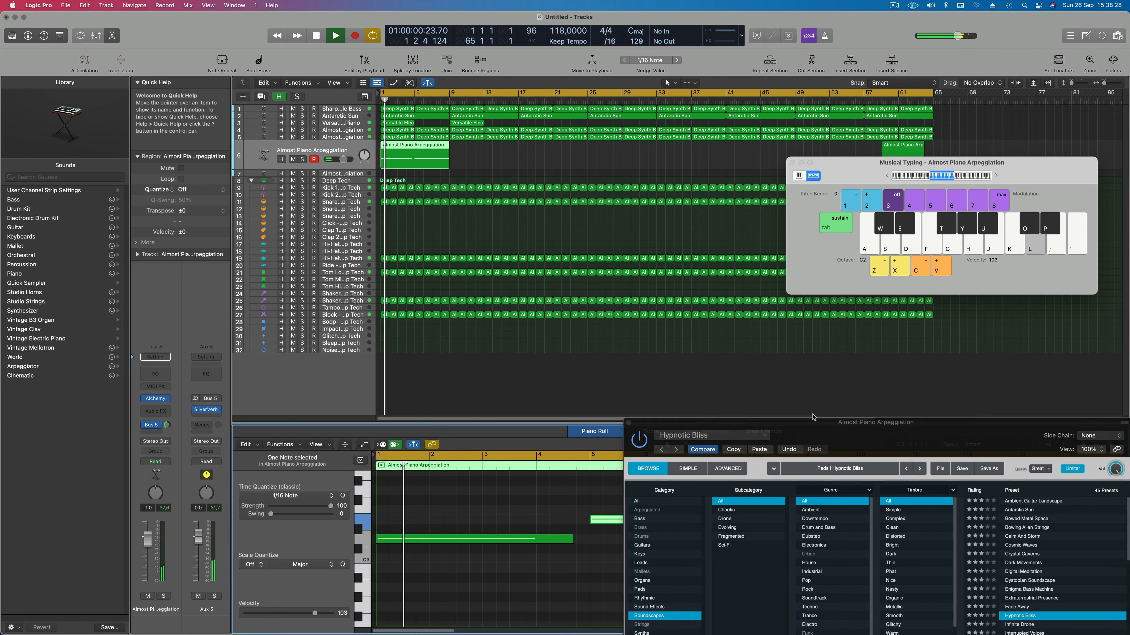
{"action": "left_click_drag", "start_coordinate": [639, 434], "coordinate": [495, 307]}
{"action": "left_click", "coordinate": [494, 307]}
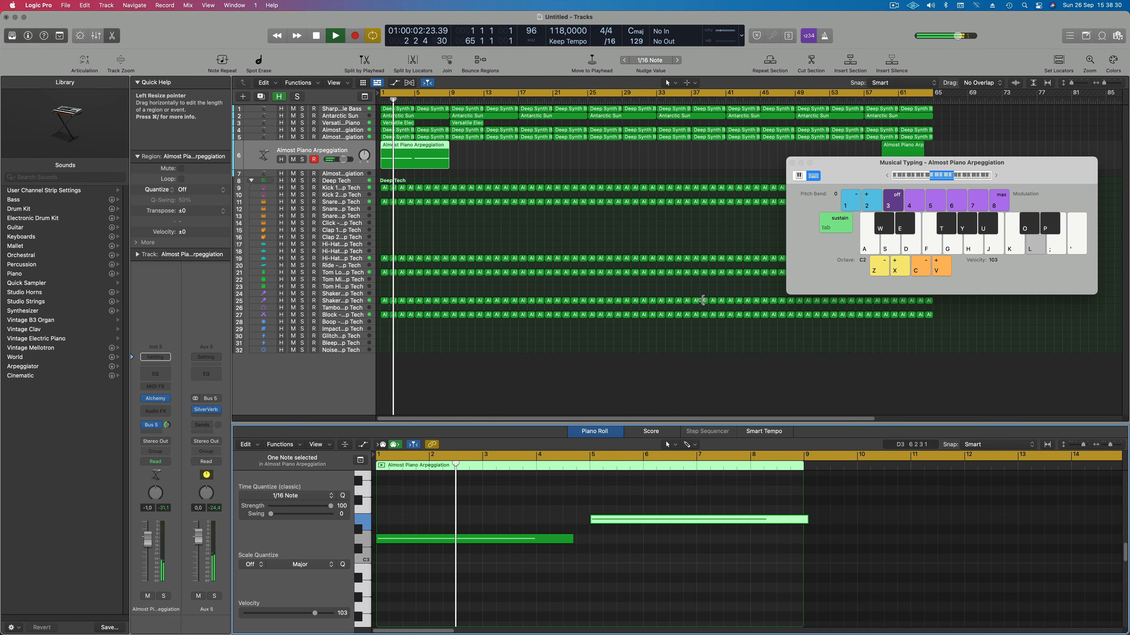
- Solo track 6 and adjust its two Piano Roll notes so the first ends at bar 5 and the second at bar 9
{"action": "left_click", "coordinate": [164, 596]}
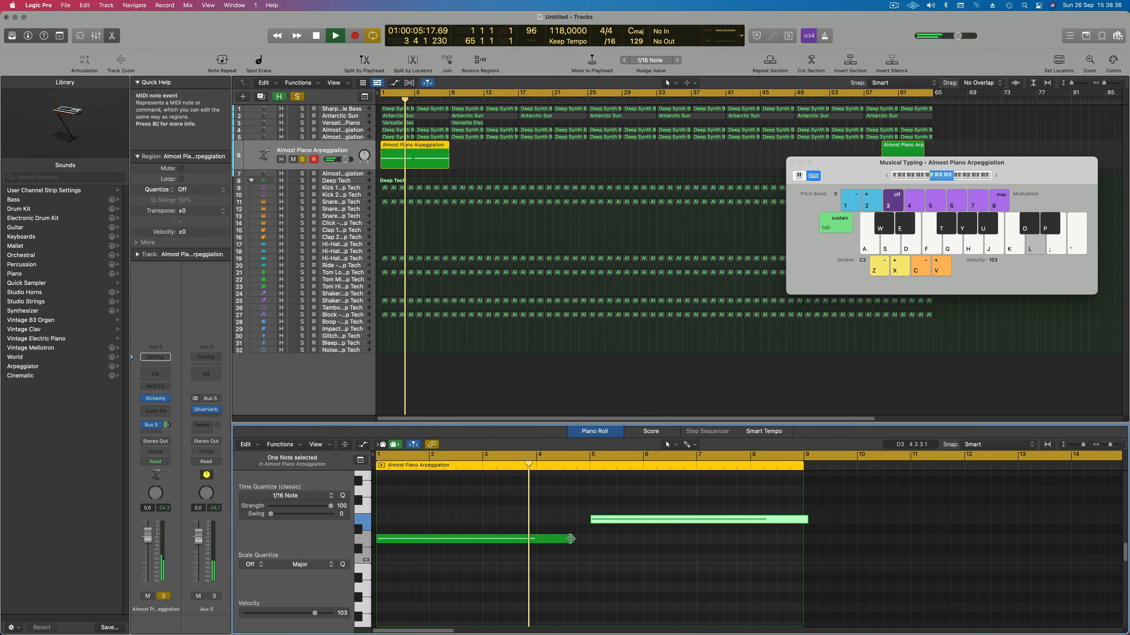
{"action": "left_click_drag", "start_coordinate": [572, 539], "coordinate": [587, 542]}
{"action": "key", "text": "space"}
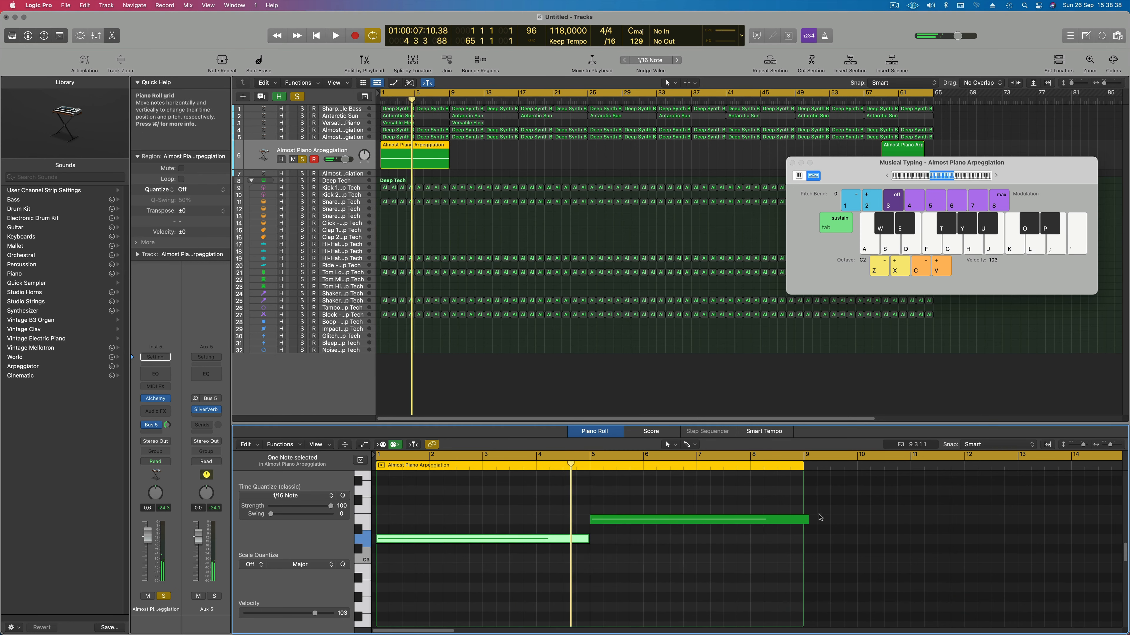
{"action": "left_click_drag", "start_coordinate": [807, 519], "coordinate": [803, 522]}
{"action": "left_click", "coordinate": [677, 571]}
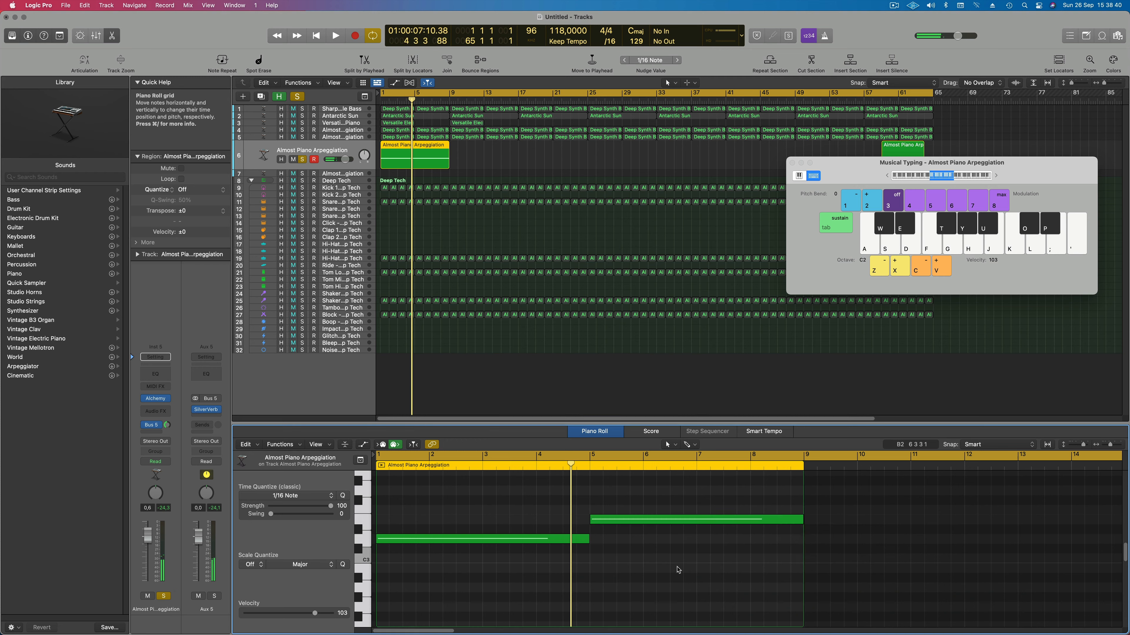
- Play the arrangement from the beginning with track 6 unsoloed and lower the track's volume to -12.6 dB
{"action": "key", "text": "space"}
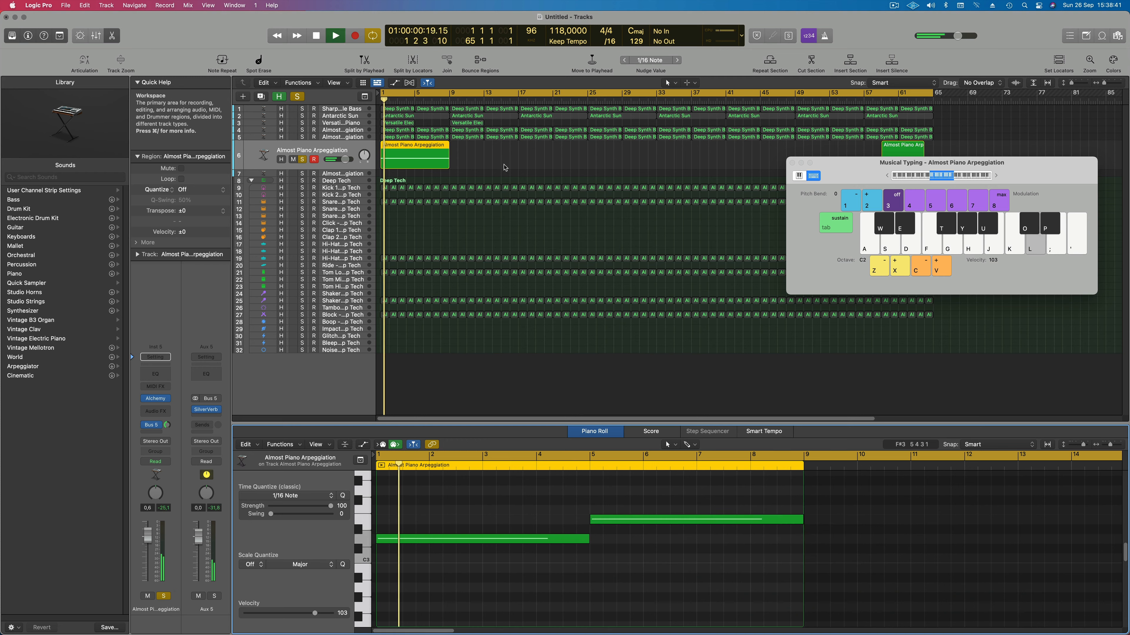
{"action": "left_click", "coordinate": [302, 160]}
{"action": "left_click", "coordinate": [483, 166]}
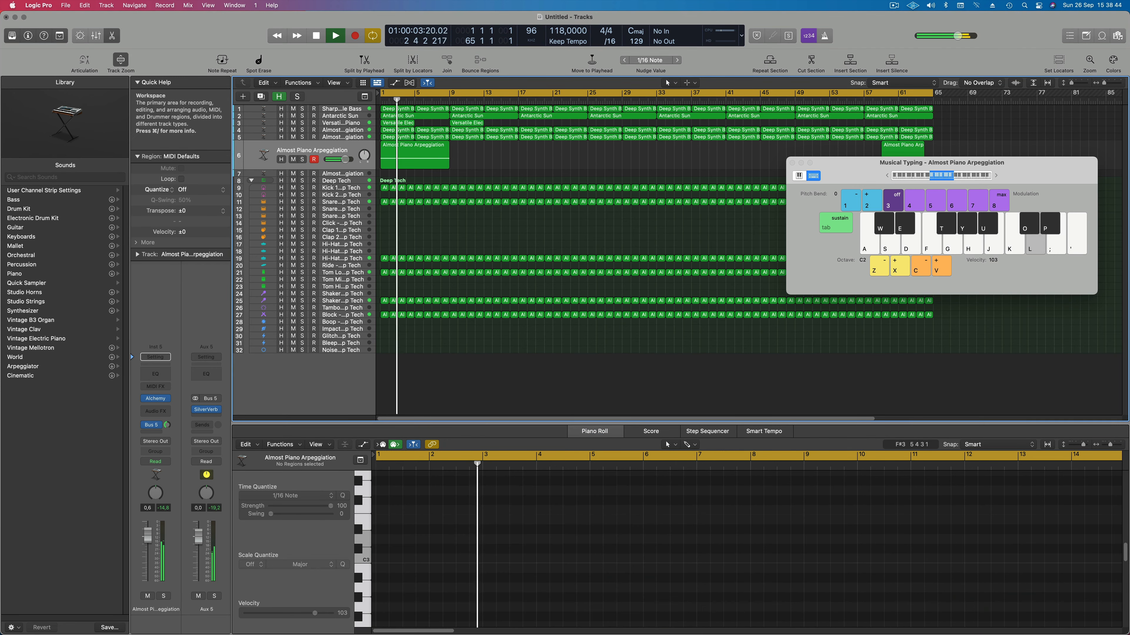
{"action": "key", "text": "space"}
{"action": "key", "text": "space"}
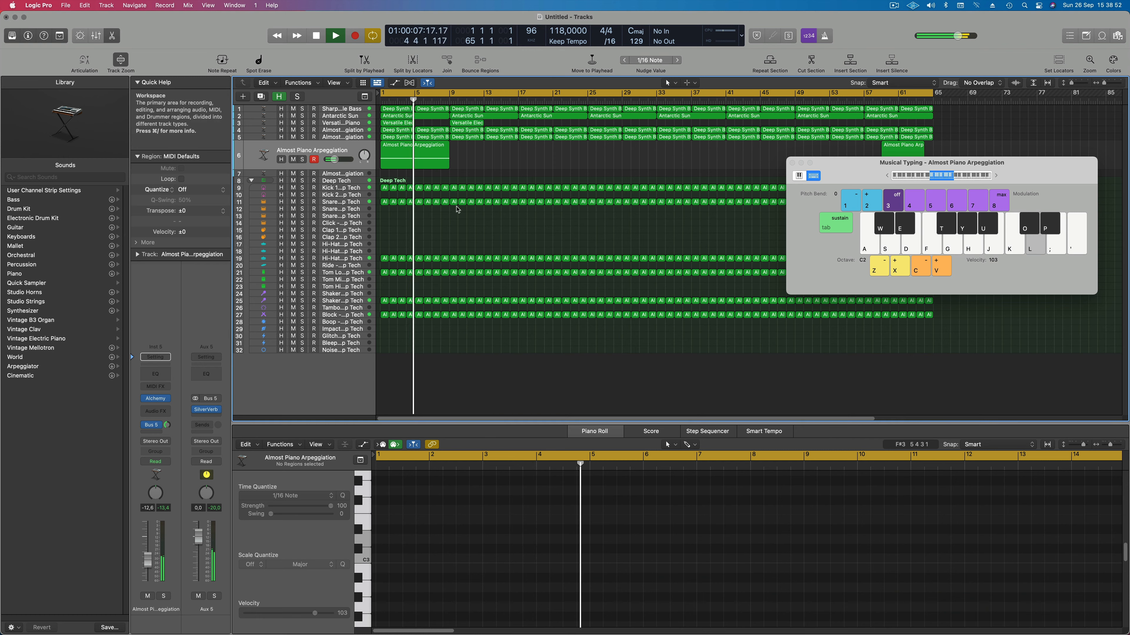
{"action": "key", "text": "space"}
{"action": "key", "text": "space"}
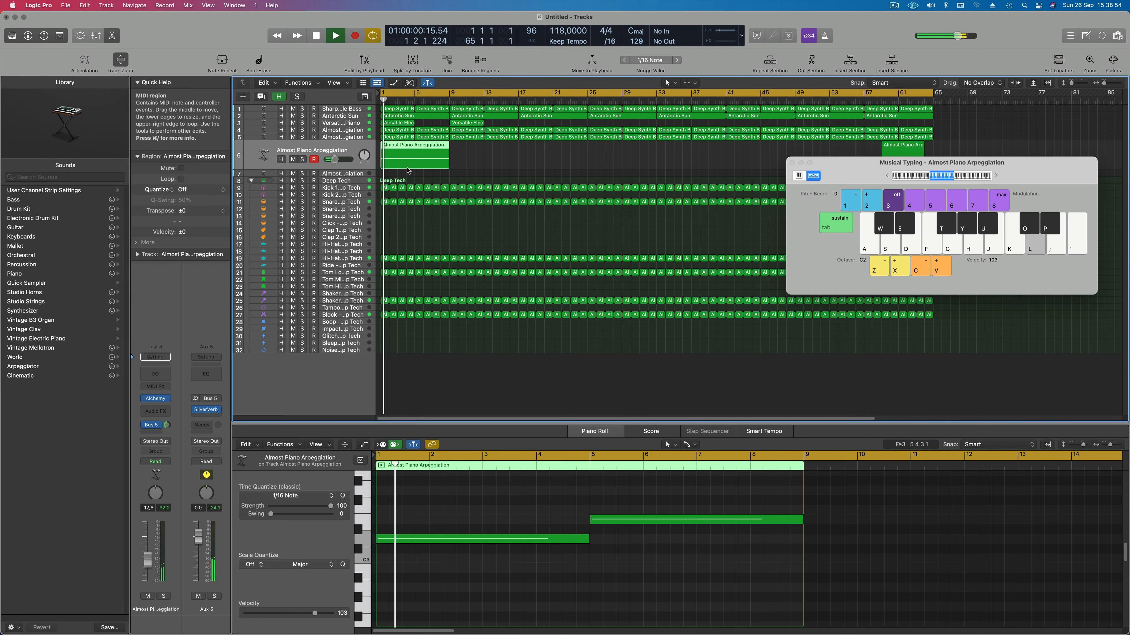
- Repeat the eight-bar track 6 region back to back up to bar 65 and delete the leftover region near bar 59
{"action": "left_click", "coordinate": [406, 167]}
{"action": "key", "text": "super+r"}
{"action": "key", "text": "super+r"}
{"action": "key", "text": "super+r"}
{"action": "key", "text": "super+r"}
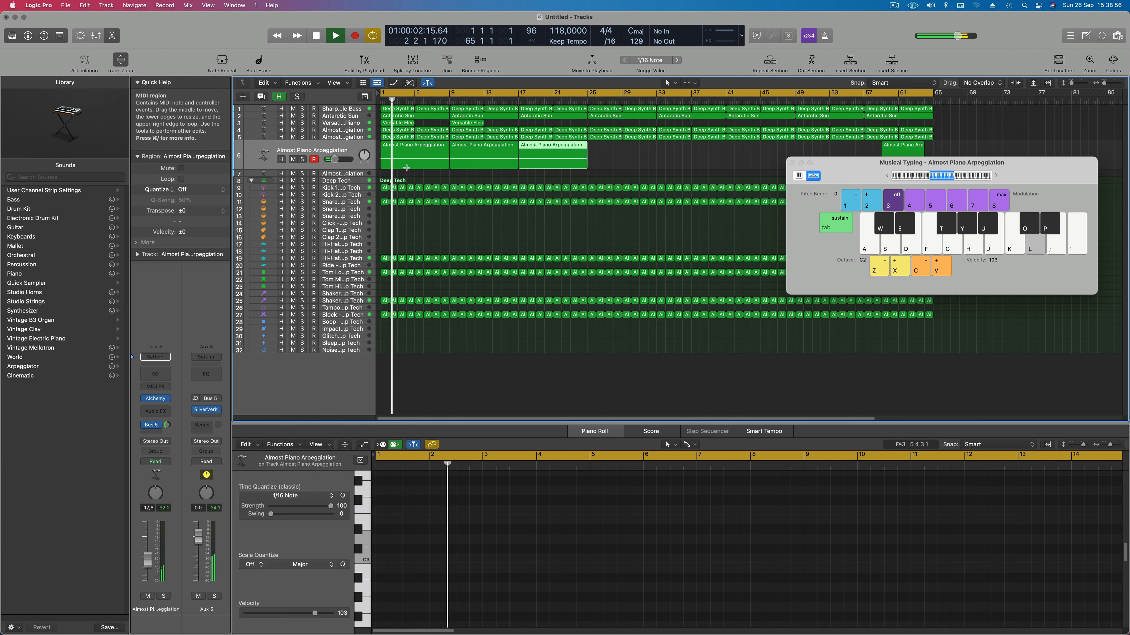
{"action": "left_click_drag", "start_coordinate": [847, 165], "coordinate": [919, 174]}
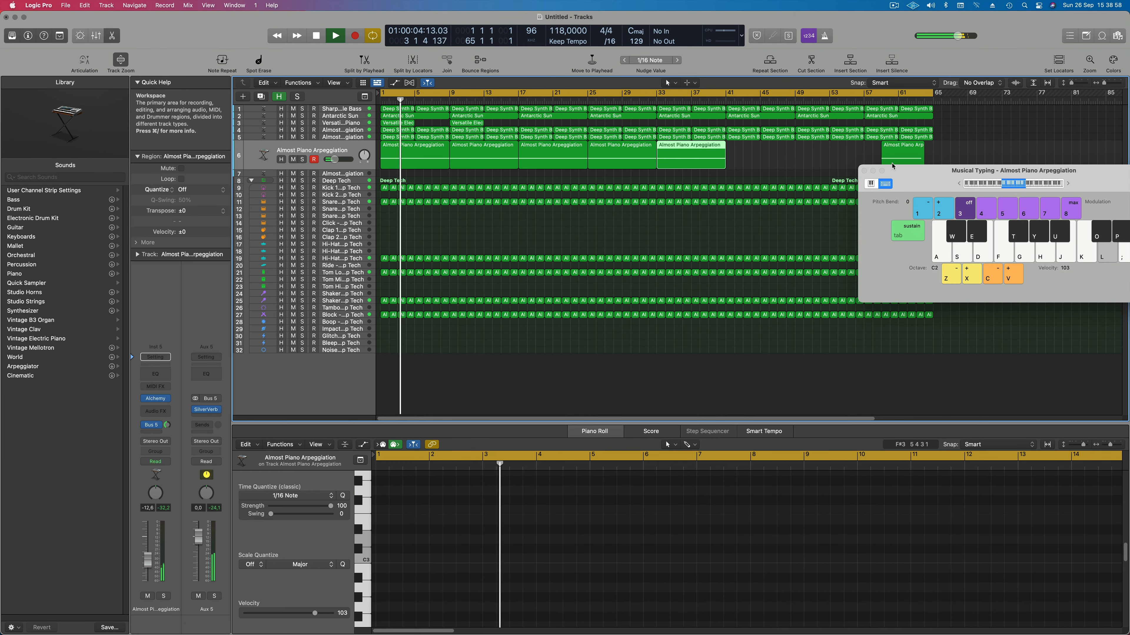
{"action": "left_click", "coordinate": [674, 153]}
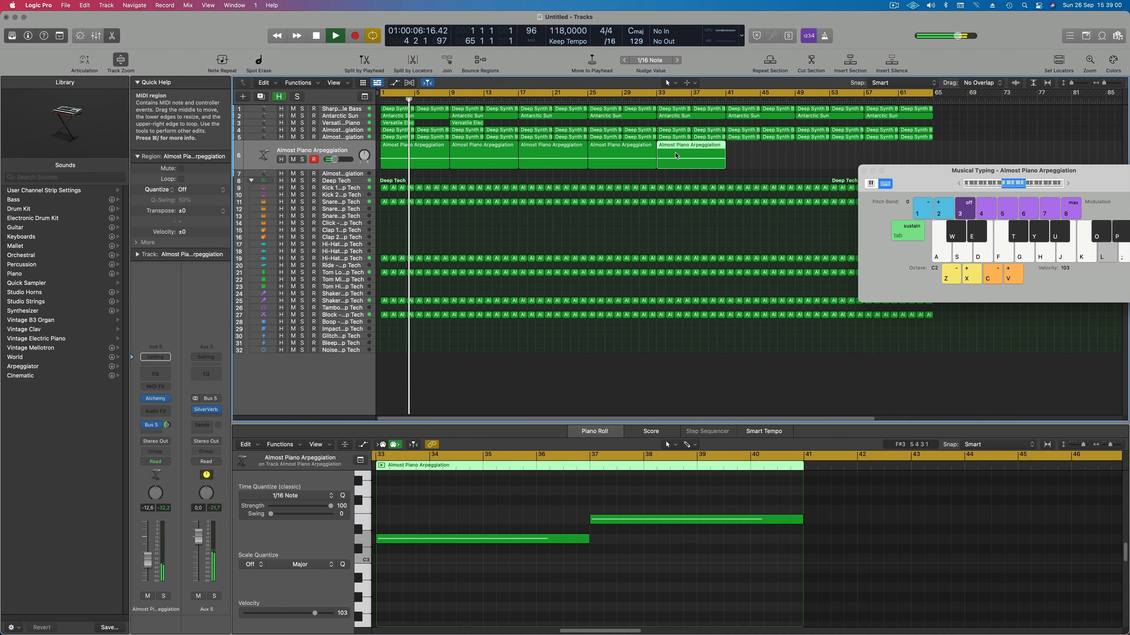
{"action": "key", "text": "super+r"}
{"action": "key", "text": "super+r"}
{"action": "key", "text": "super+r"}
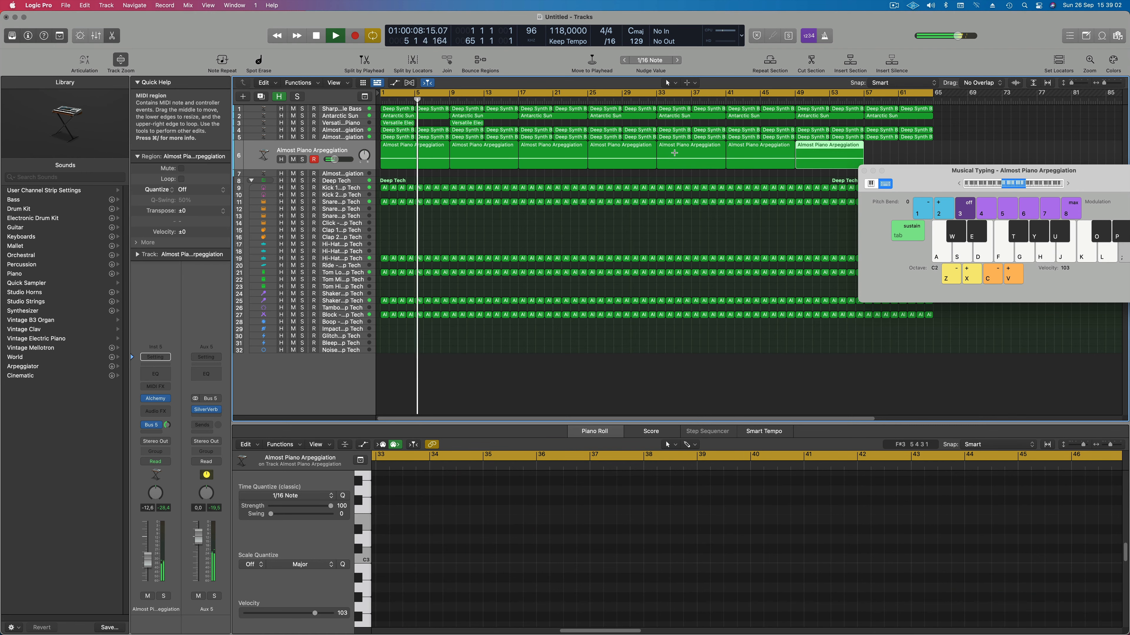
- Select all regions in the arrangement, then name and colour them by their tracks
{"action": "key", "text": "super+a"}
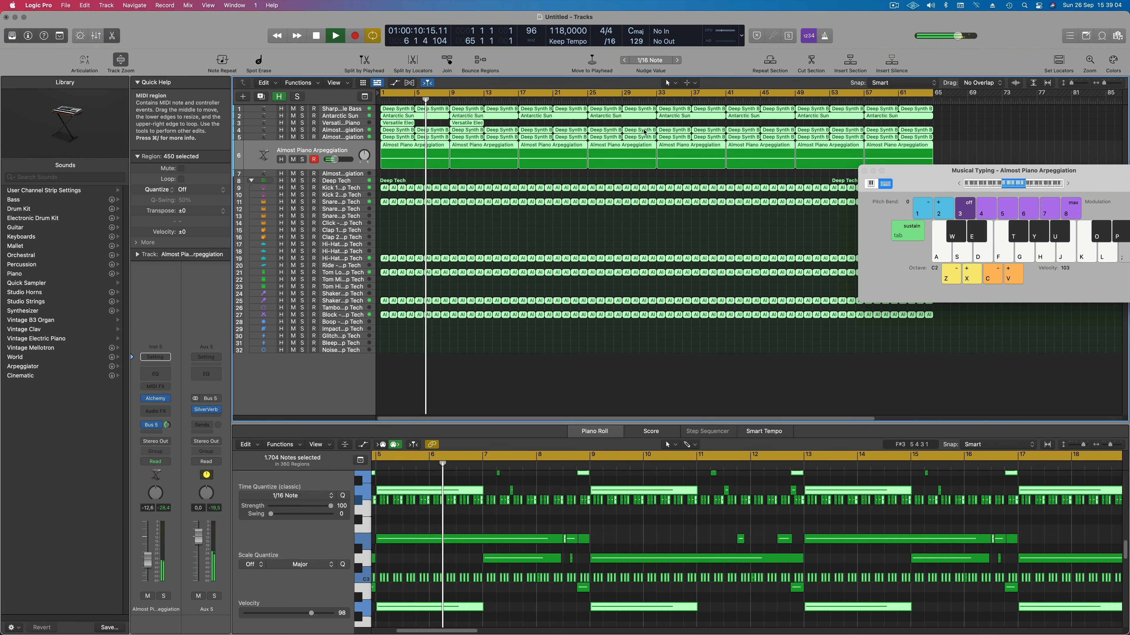
{"action": "right_click", "coordinate": [648, 132]}
{"action": "left_click", "coordinate": [650, 133]}
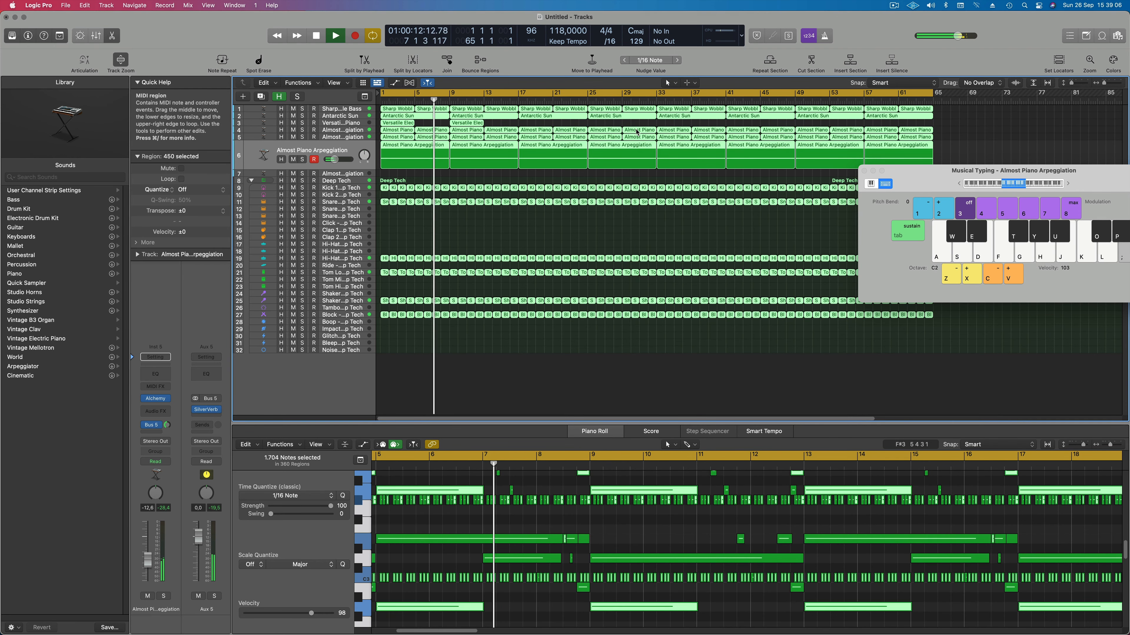
{"action": "right_click", "coordinate": [640, 131]}
{"action": "left_click", "coordinate": [649, 144]}
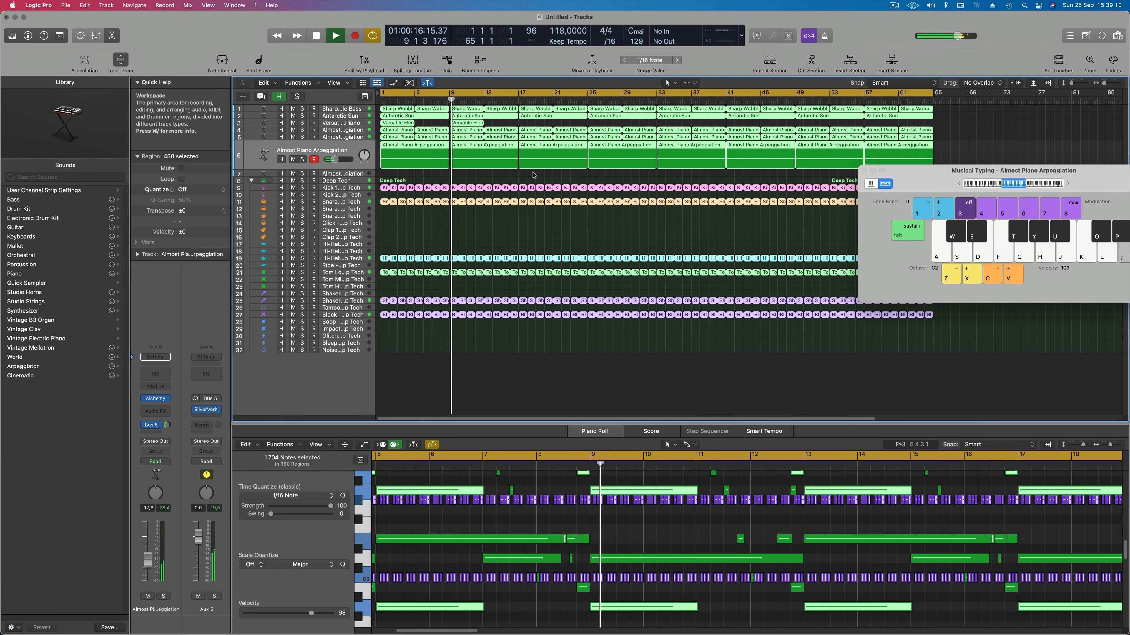
- Solo track 6, raise its volume to about -8.6 dB and return to the full mix
{"action": "left_click", "coordinate": [311, 151]}
{"action": "left_click", "coordinate": [303, 159]}
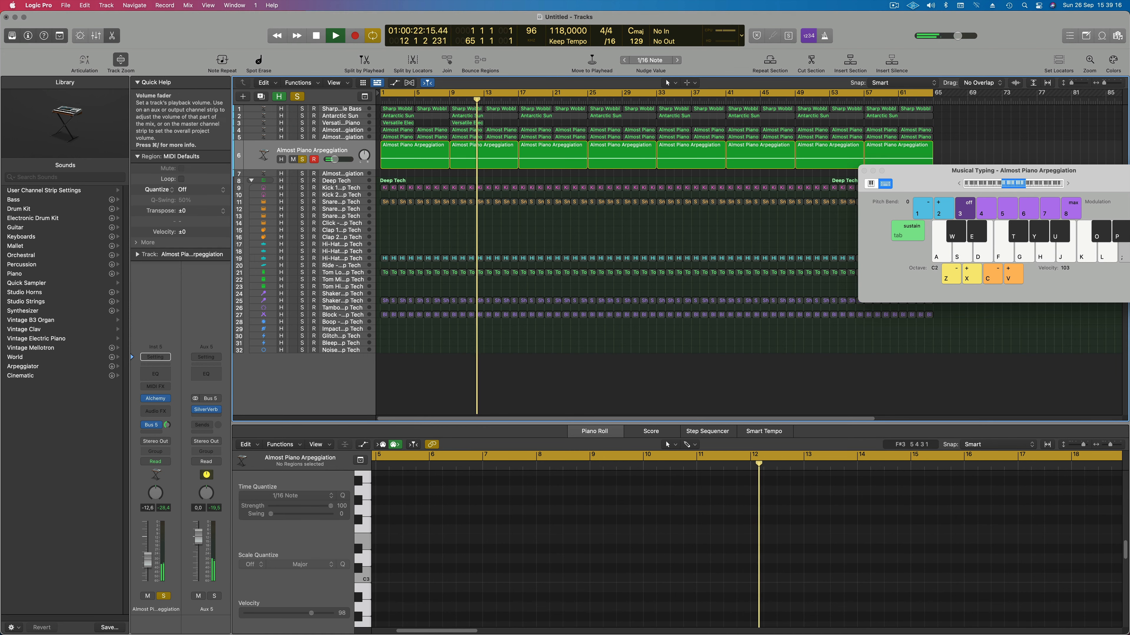
{"action": "left_click_drag", "start_coordinate": [148, 560], "coordinate": [148, 555]}
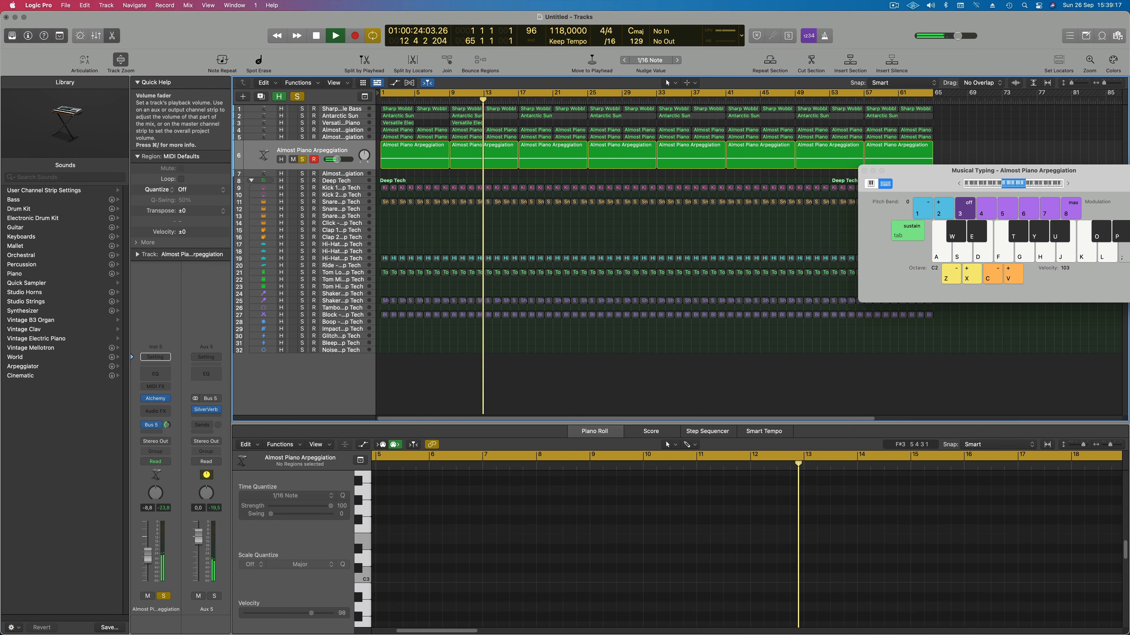
{"action": "left_click", "coordinate": [165, 596]}
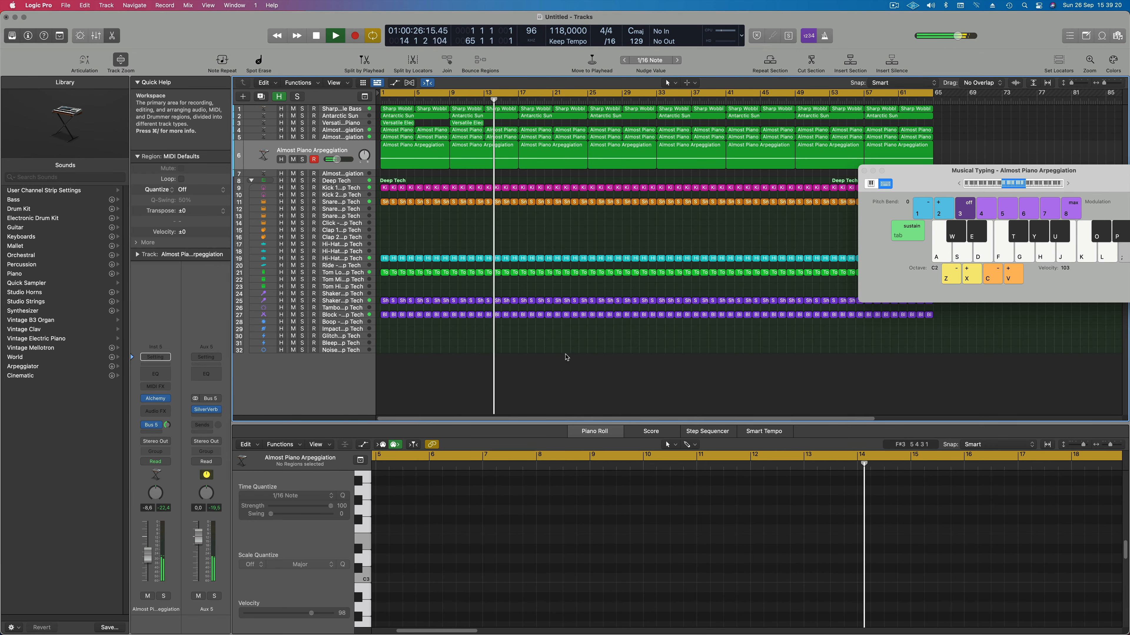
- Show the whole arrangement with taller tracks, listen to the full mix and stop playback around bar 32
{"action": "left_click", "coordinate": [556, 365], "text": "ctrl+alt"}
{"action": "scroll", "coordinate": [553, 369], "scroll_direction": "up", "scroll_amount": 2}
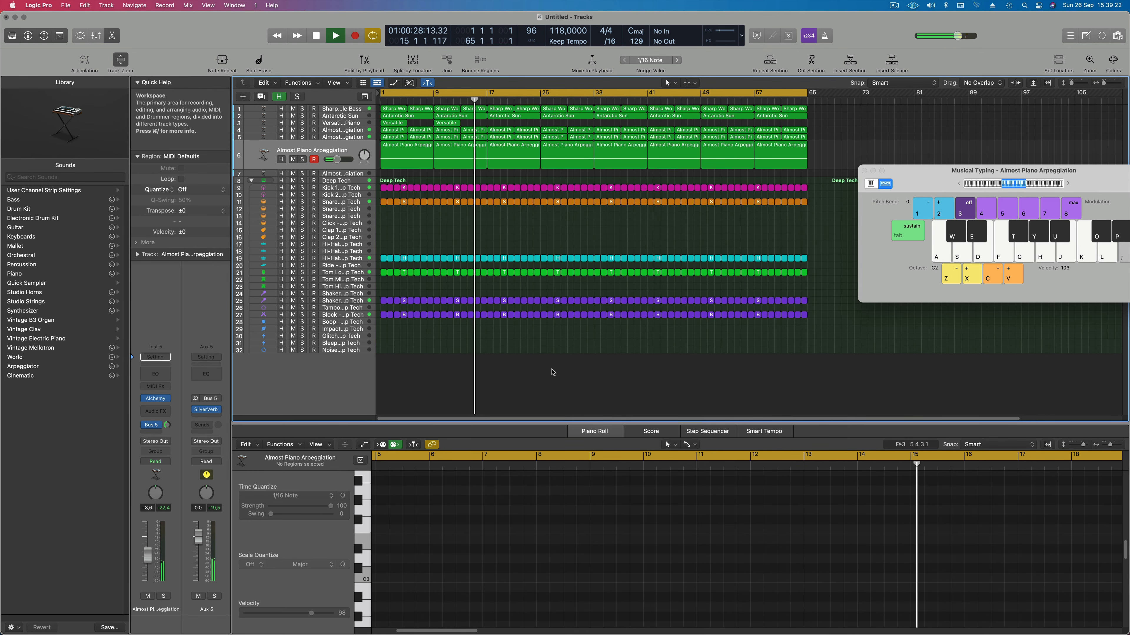
{"action": "scroll", "coordinate": [554, 372], "scroll_direction": "up", "scroll_amount": 2}
{"action": "scroll", "coordinate": [555, 372], "scroll_direction": "up", "scroll_amount": 1}
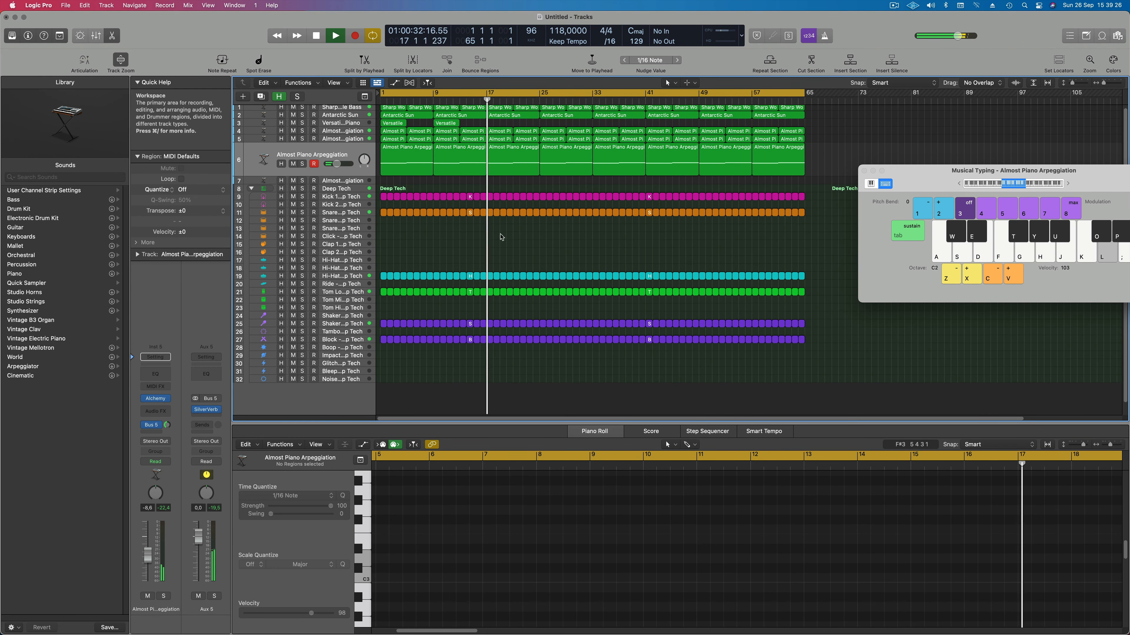
{"action": "left_click_drag", "start_coordinate": [912, 169], "coordinate": [659, 239]}
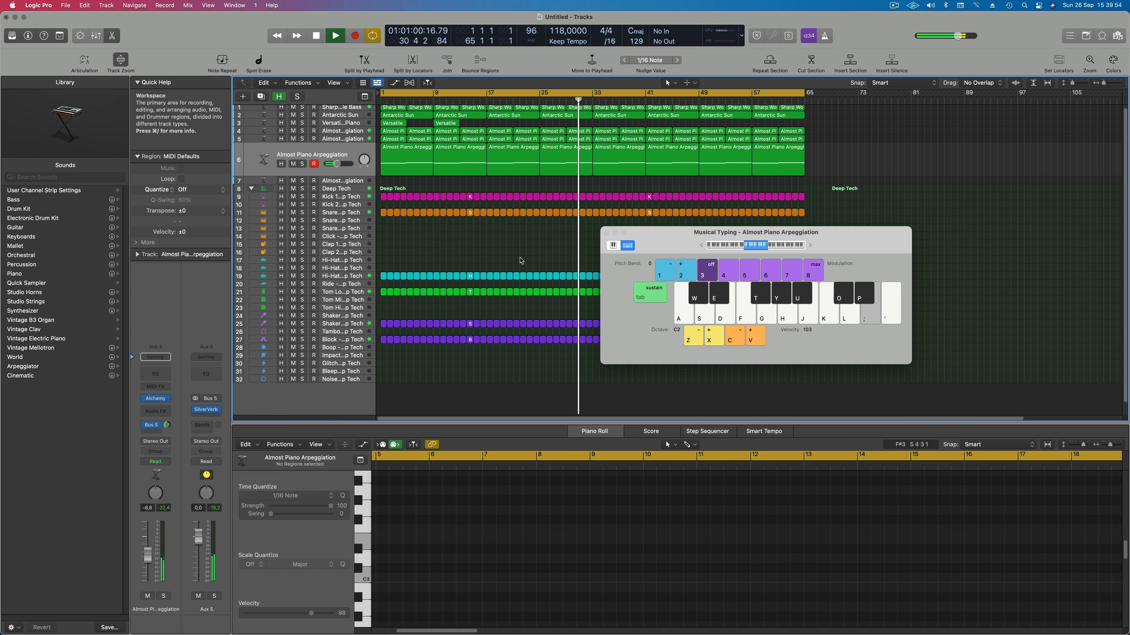
{"action": "left_click_drag", "start_coordinate": [659, 239], "coordinate": [658, 244]}
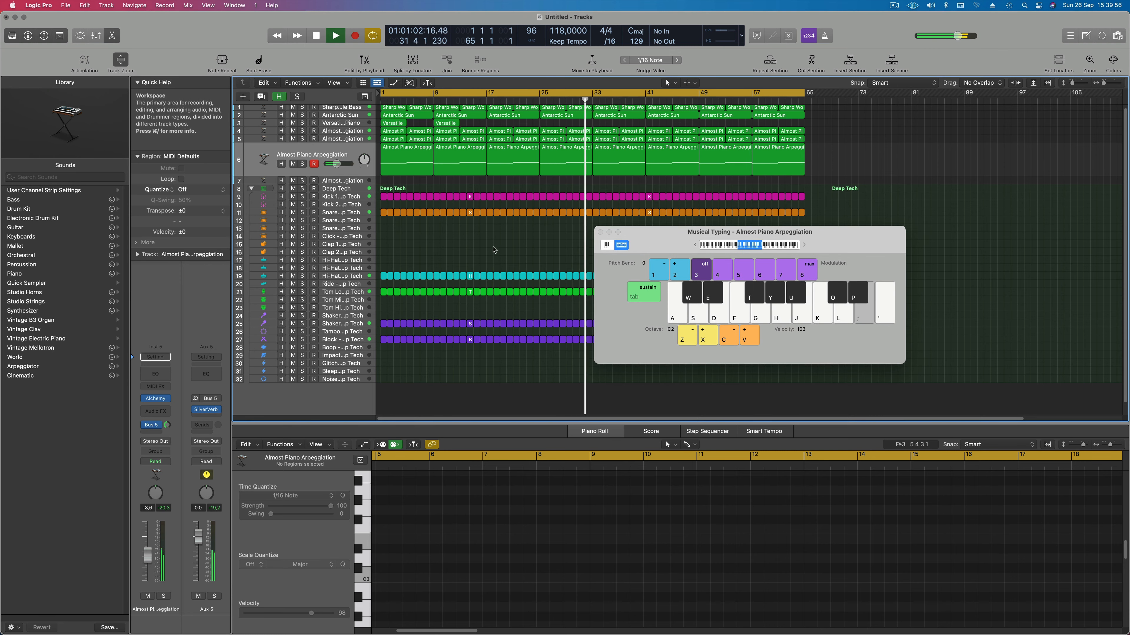
{"action": "key", "text": "space"}
{"action": "left_click", "coordinate": [894, 6]}
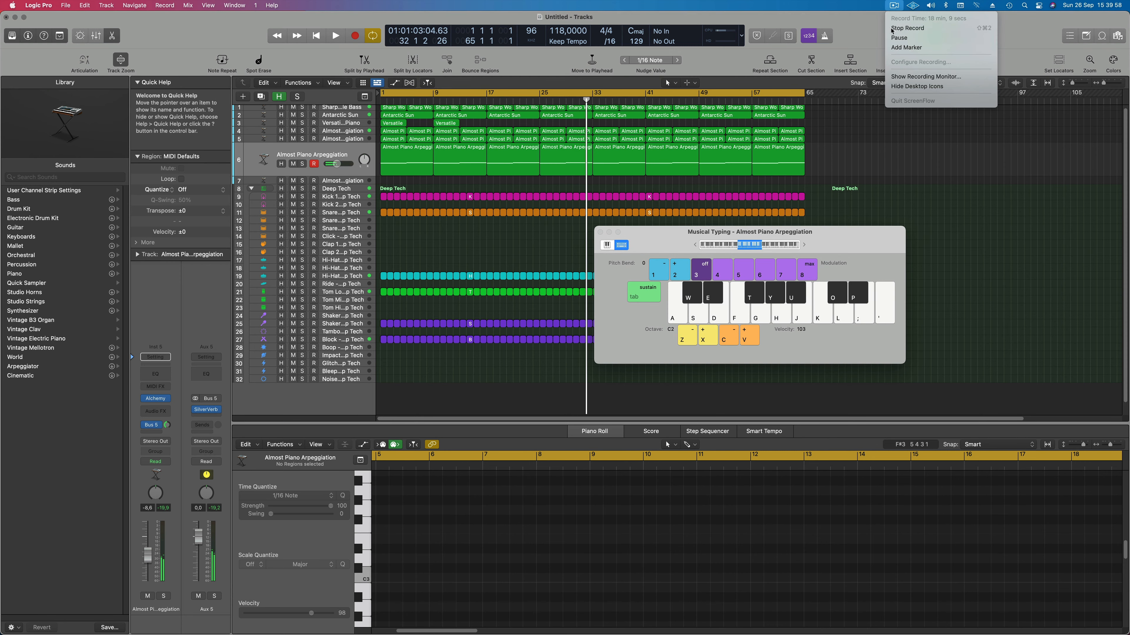